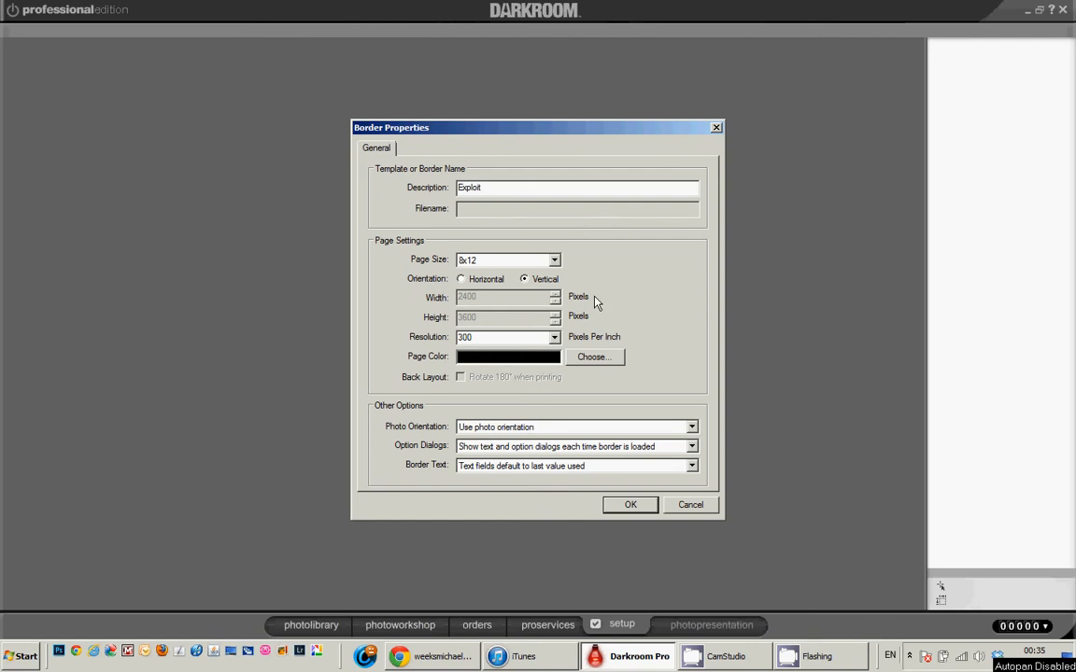
Step: Let users change the page's background color outside the border workshop, and accept the Exploit border's properties
click(597, 358)
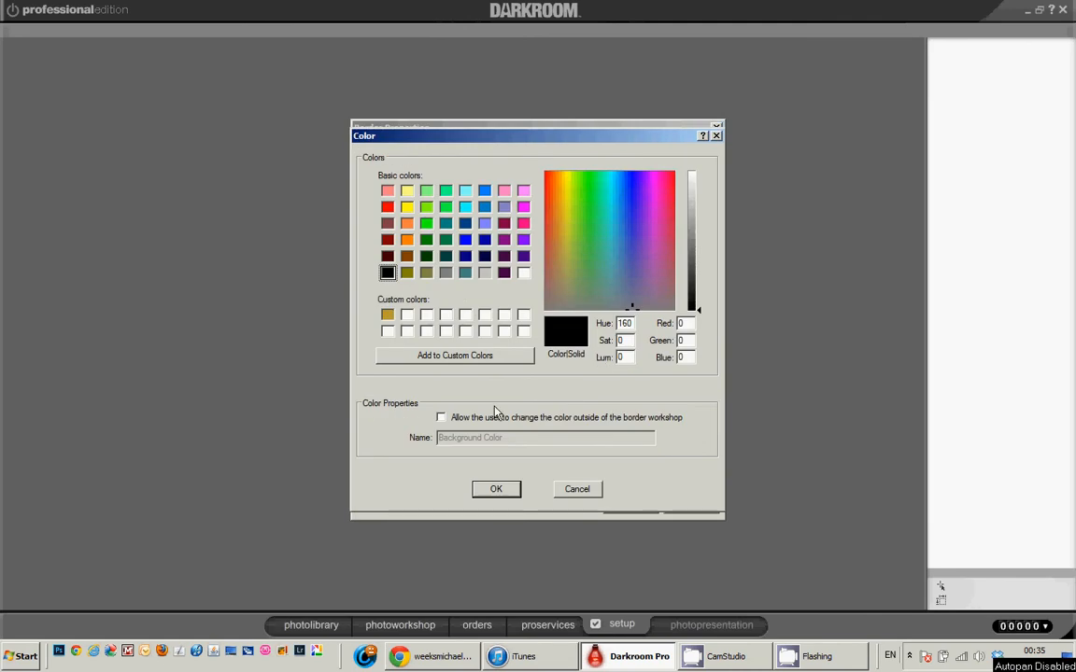
click(442, 419)
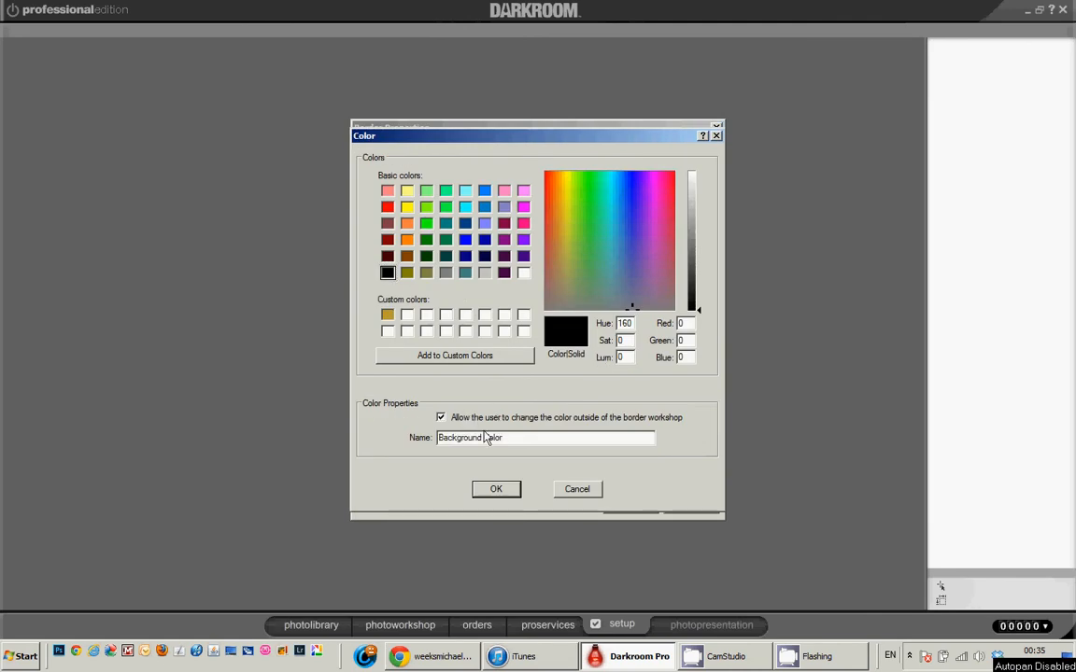
click(494, 490)
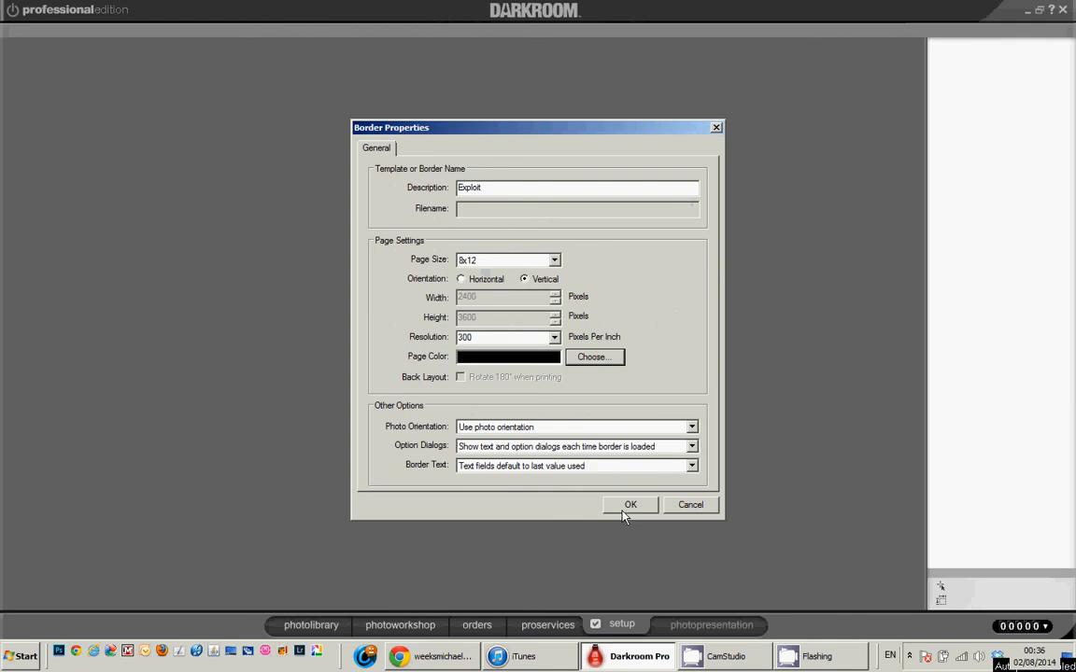
click(623, 508)
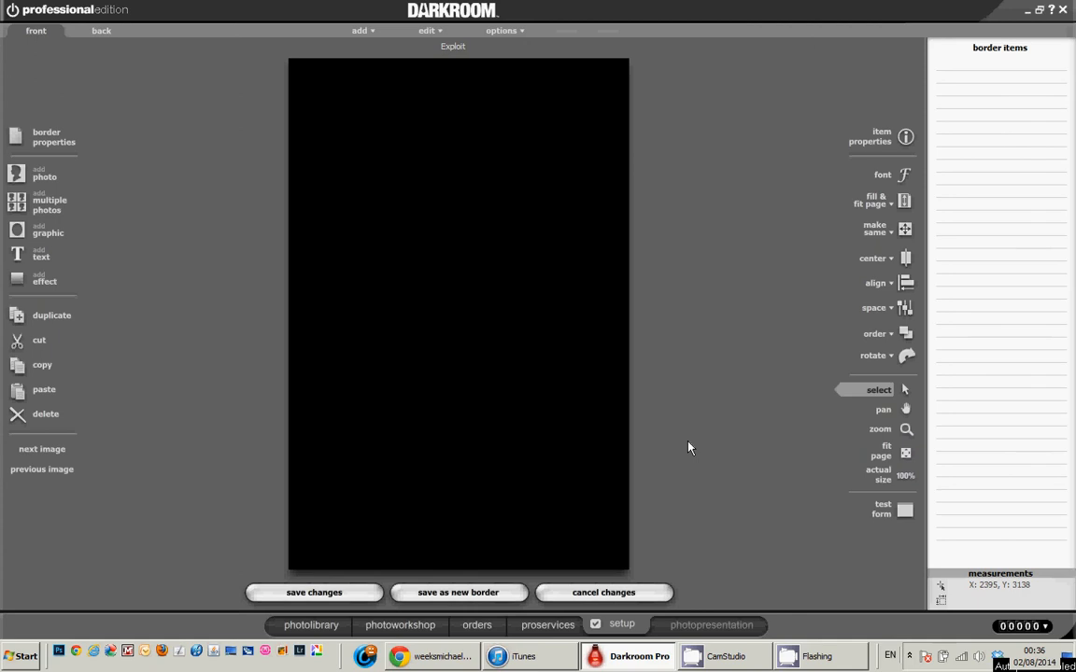
Step: Add a graphic object to the page that uses a graphic list named Darken
click(45, 240)
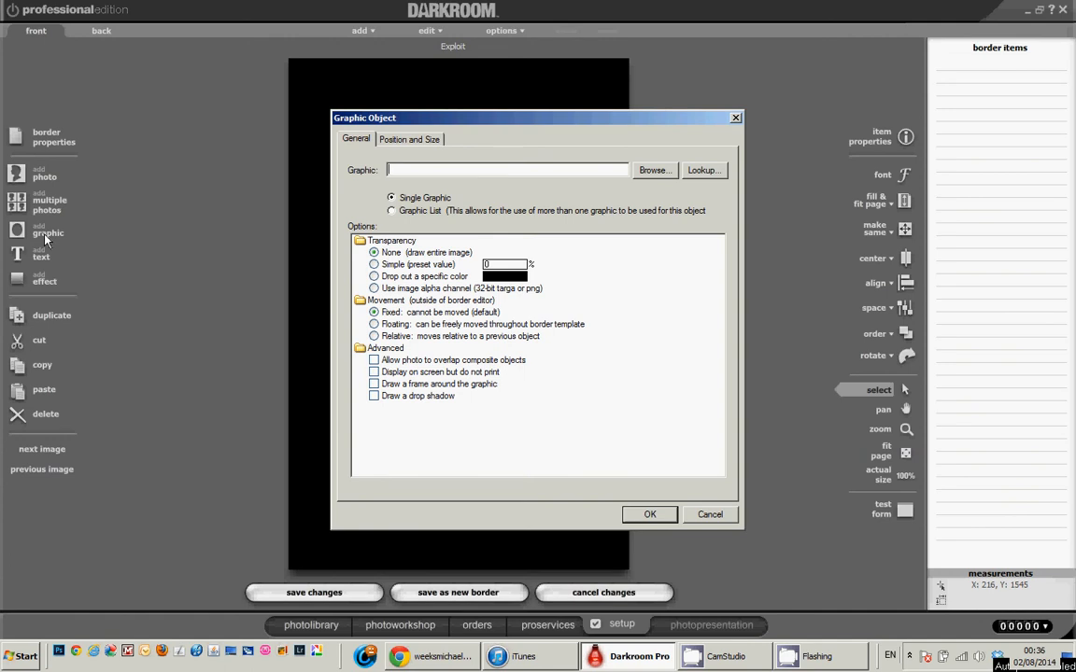
click(412, 212)
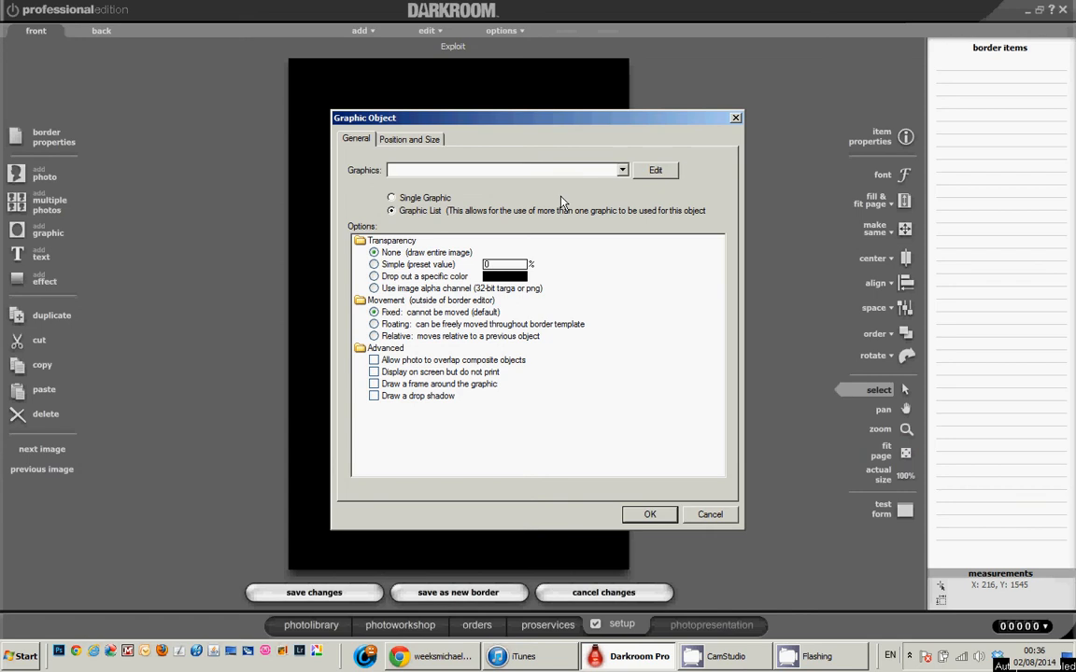
click(655, 172)
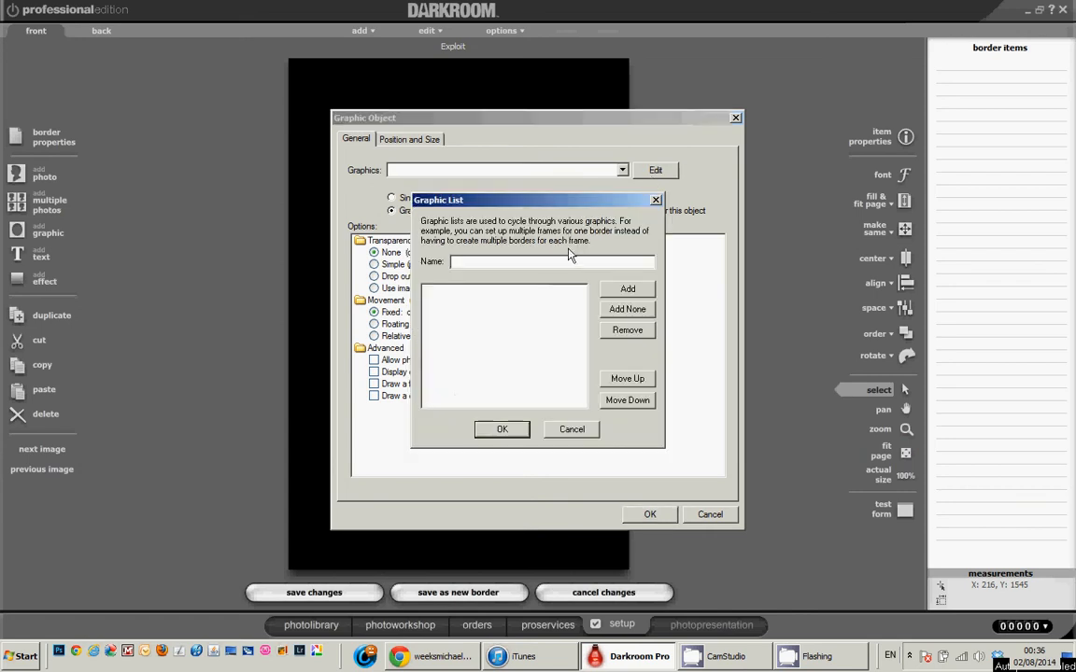
text(Darken)
Step: Fill the Darken list with the Alice folder images from Darken70% Bottom to Top through NOT Darken and place the graphic
click(628, 290)
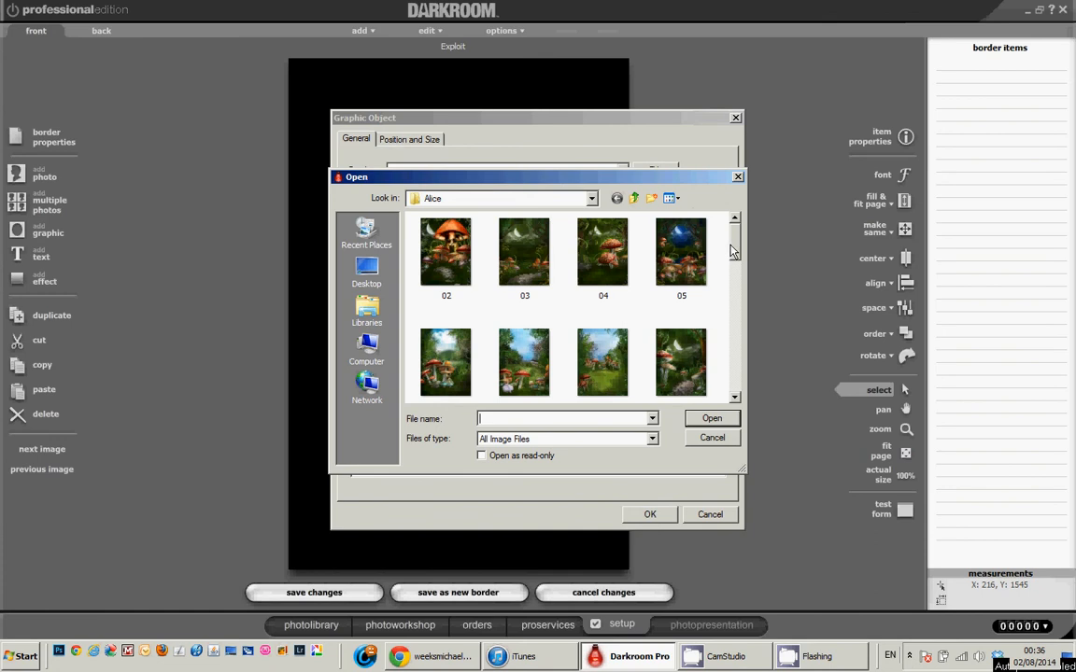
drag(733, 250, 734, 311)
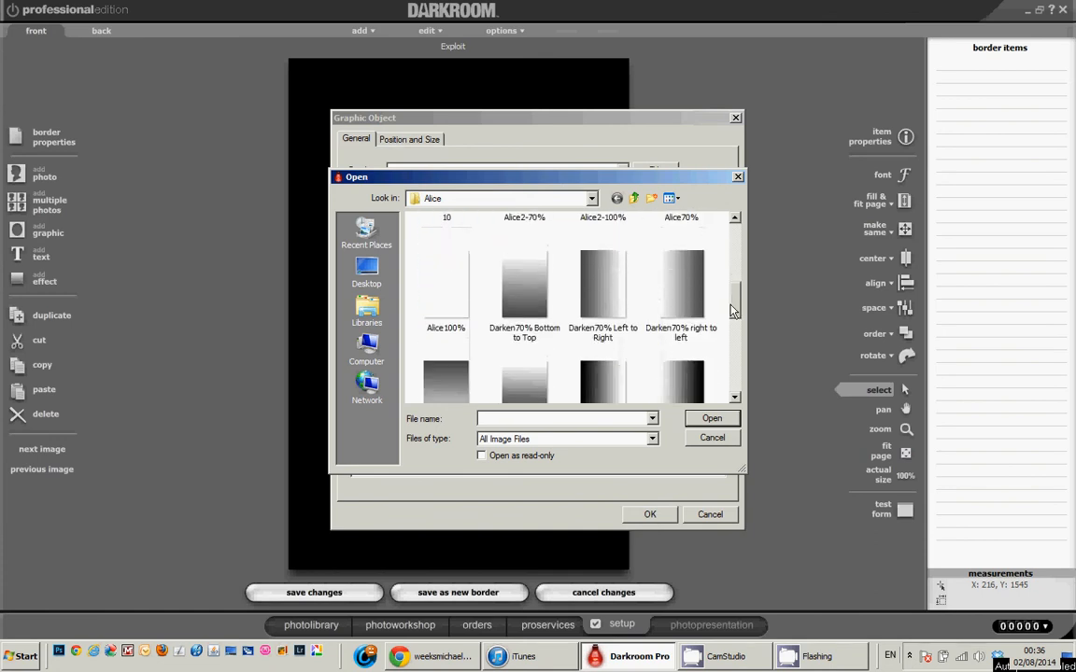
click(536, 301)
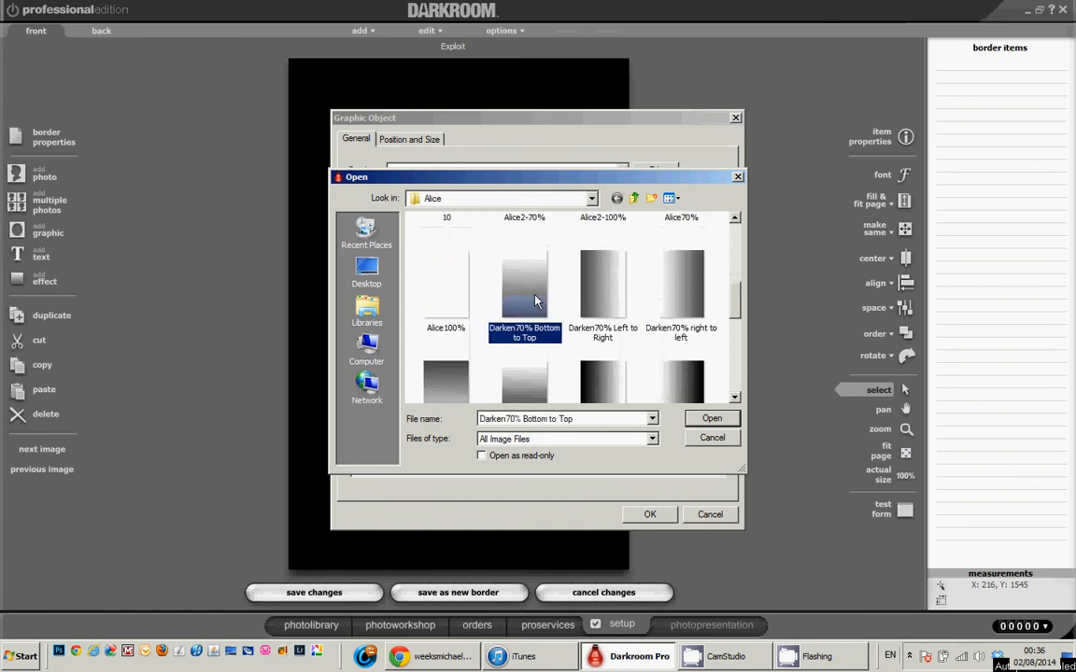
click(735, 399)
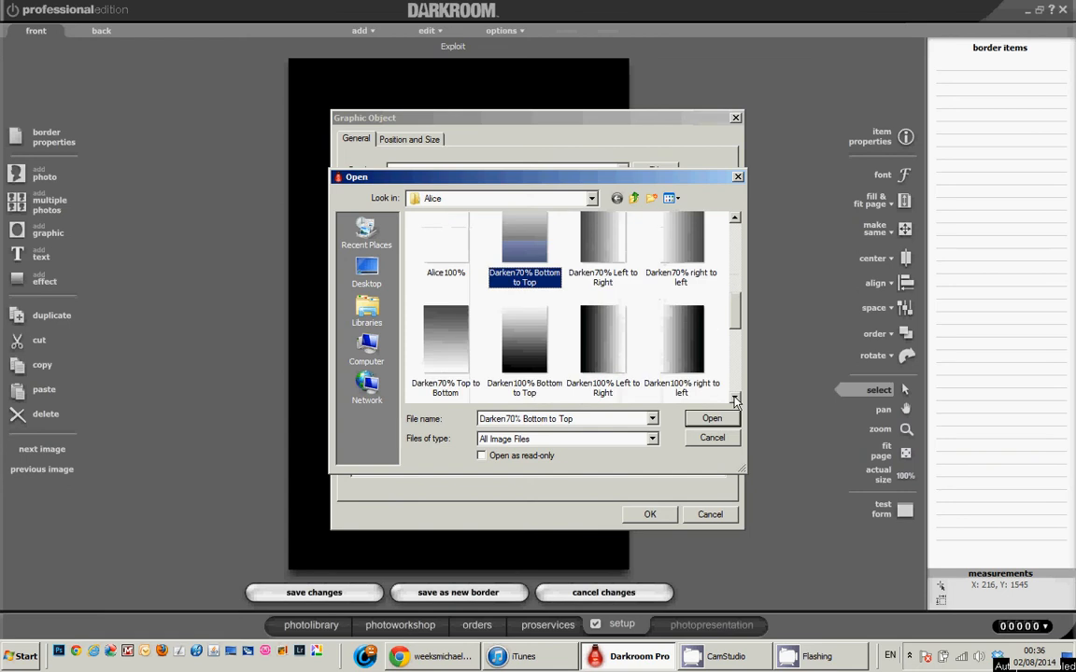
click(735, 399)
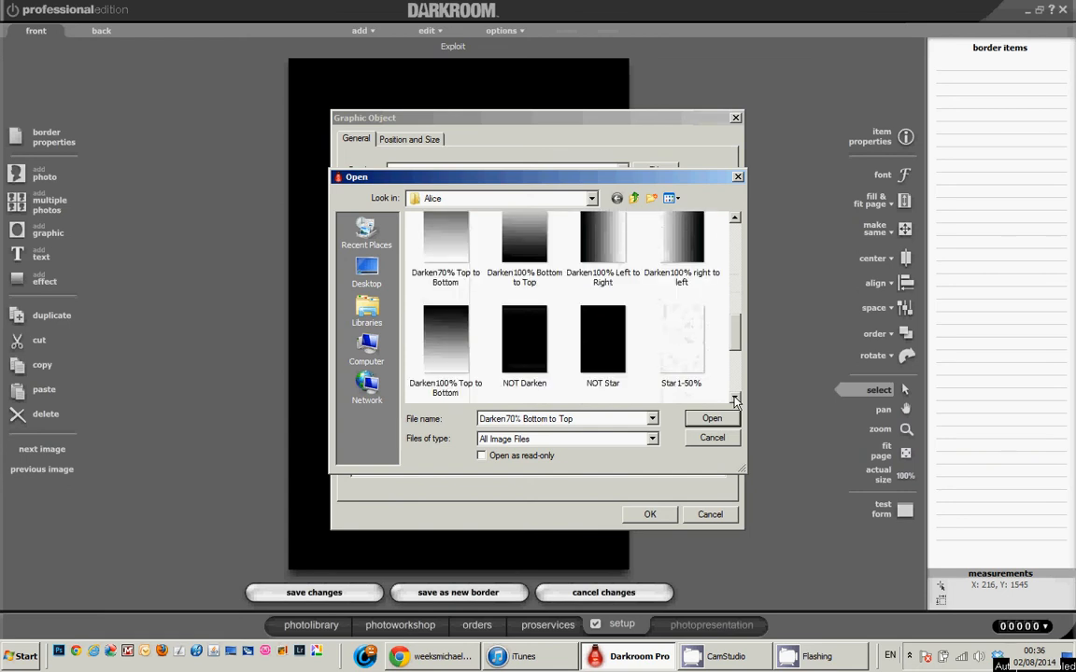
shift+click(521, 364)
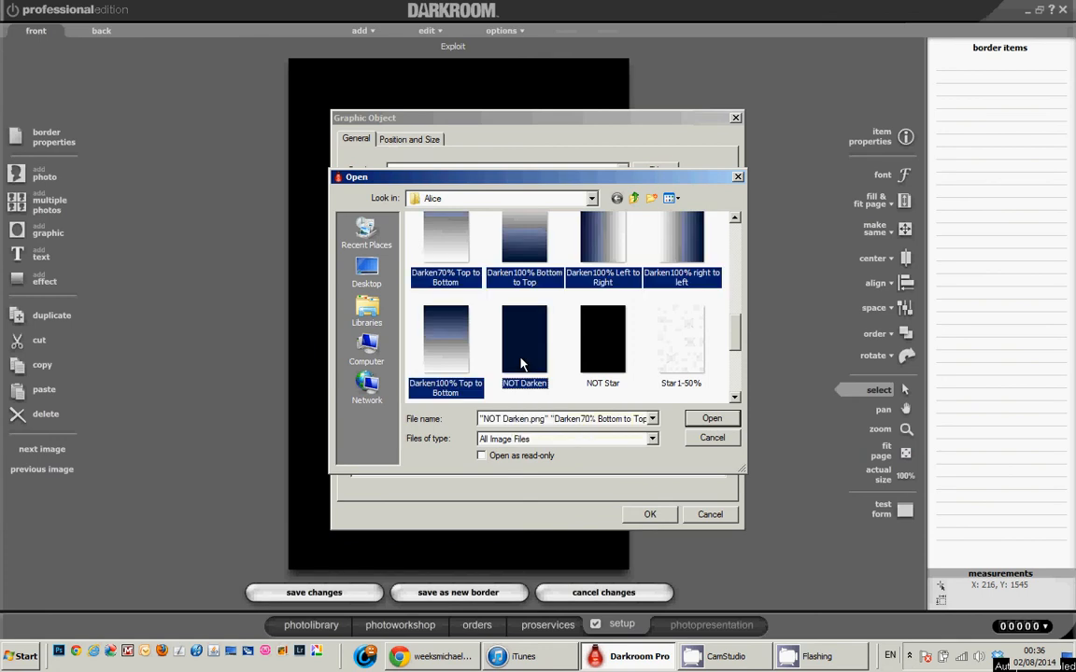
click(703, 420)
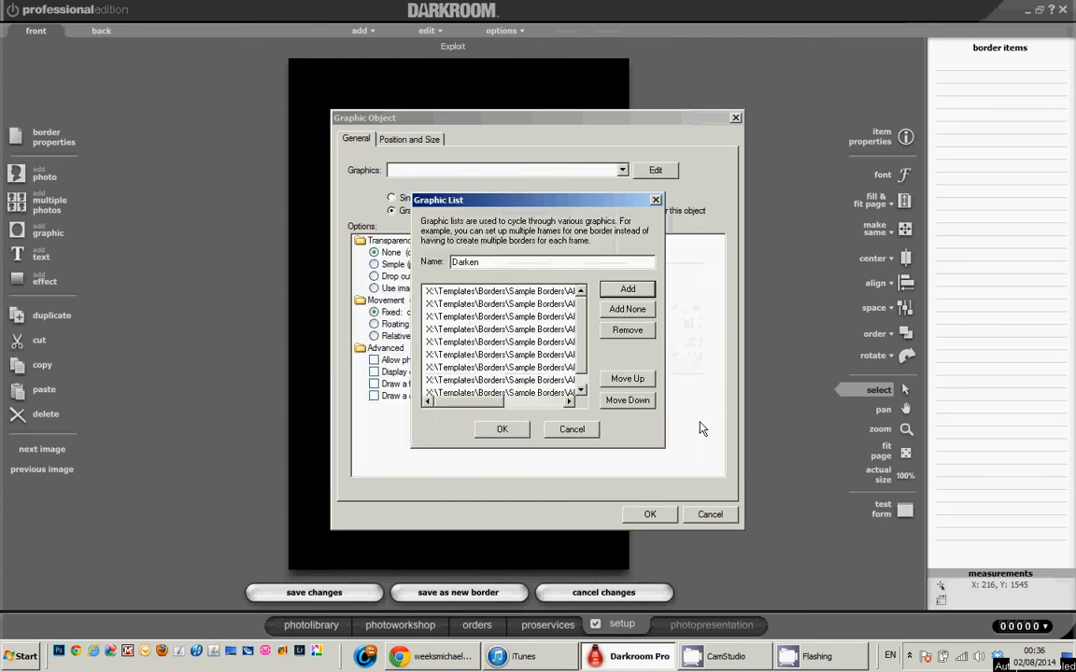
click(519, 433)
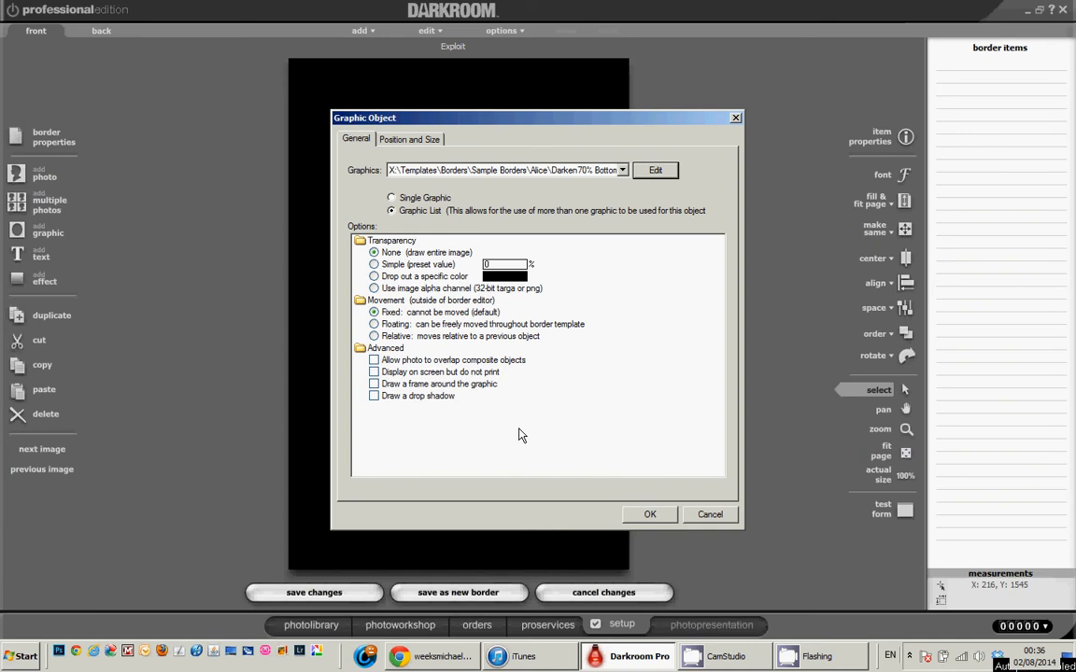
click(650, 516)
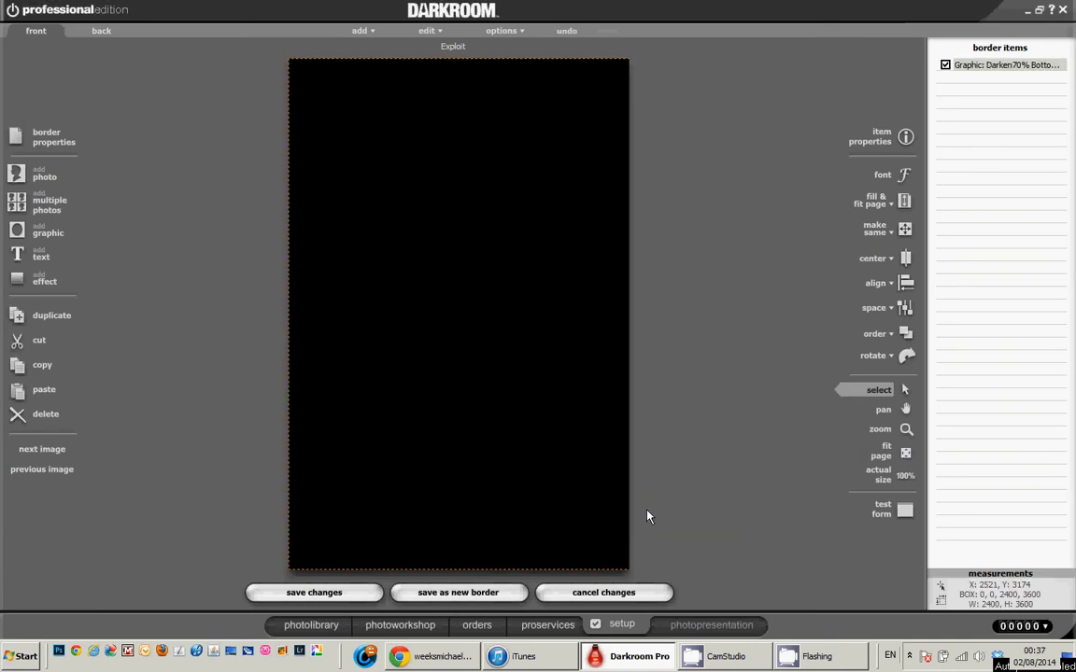
Step: Add a second graphic object that uses a graphic list named Star
click(49, 234)
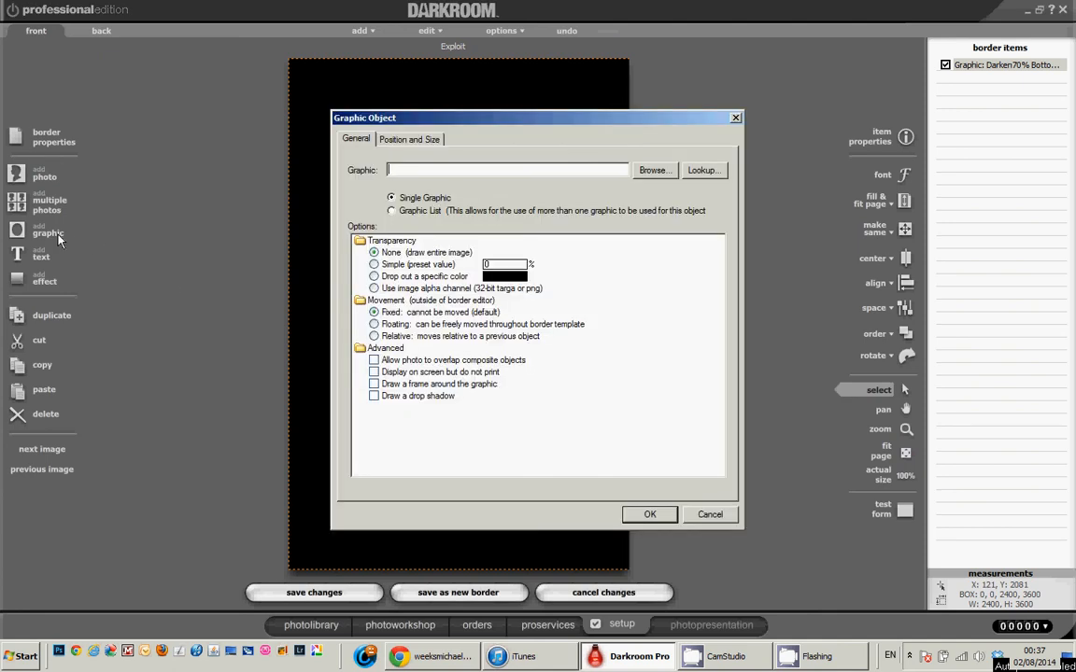
click(484, 211)
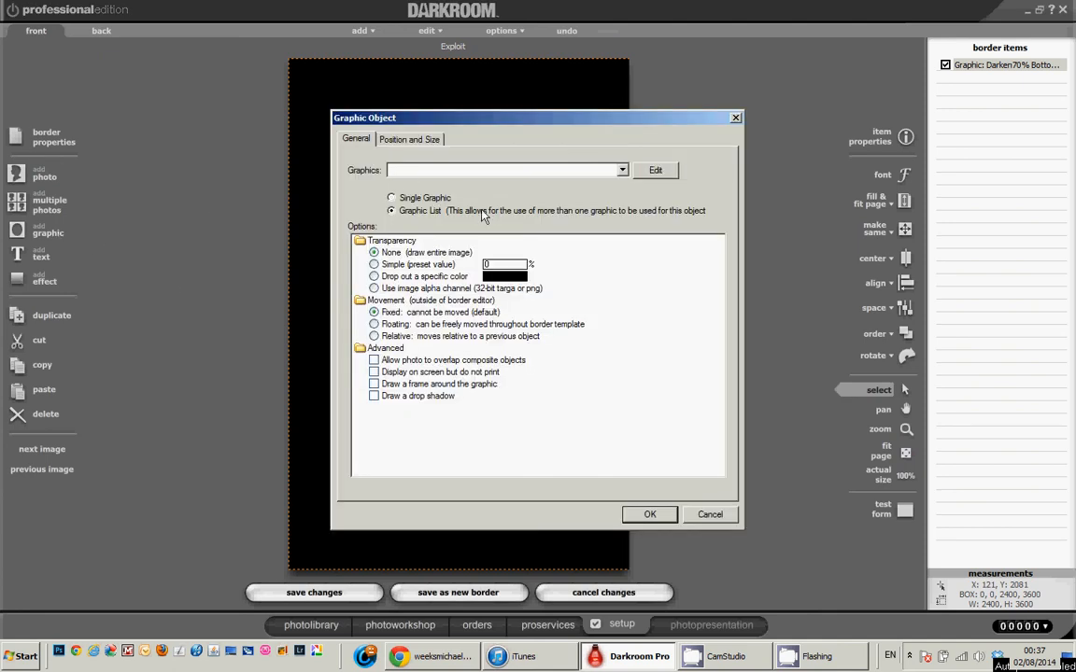
click(653, 172)
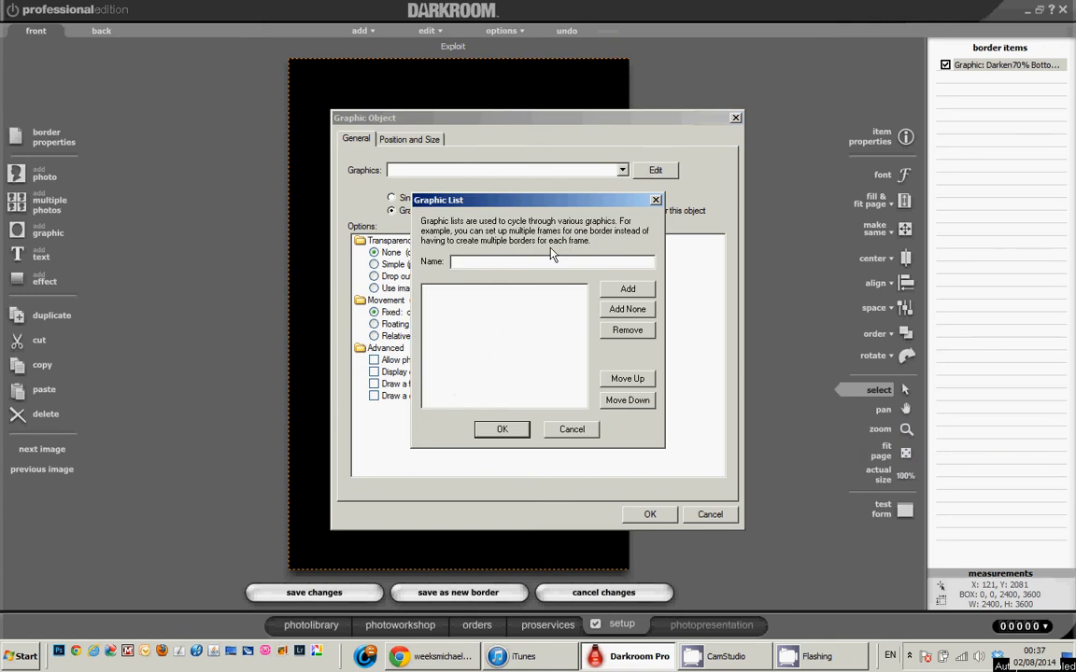
text(Star)
Step: Fill the Star list with the Alice folder images from NOT Star through Star2-70% and place the graphic
click(627, 289)
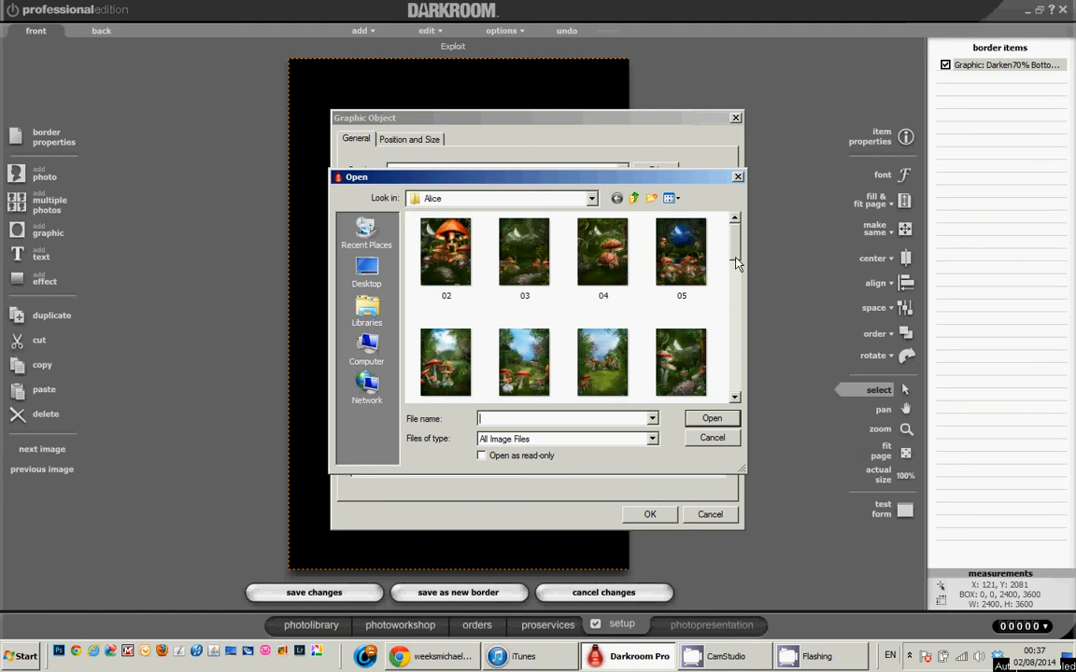
drag(735, 241, 735, 369)
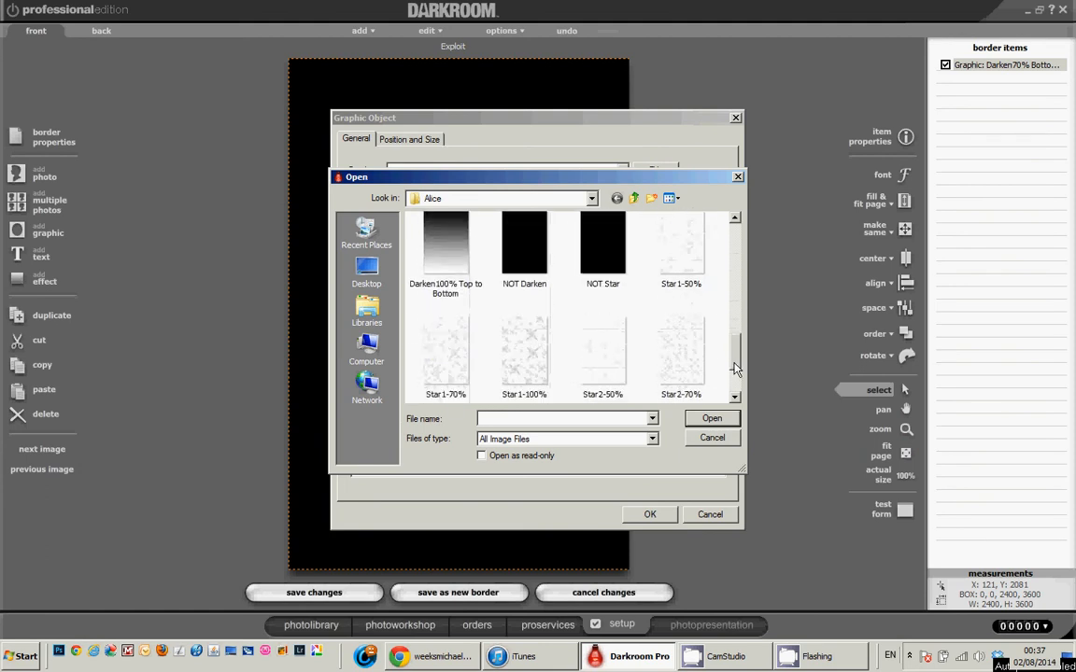
click(616, 263)
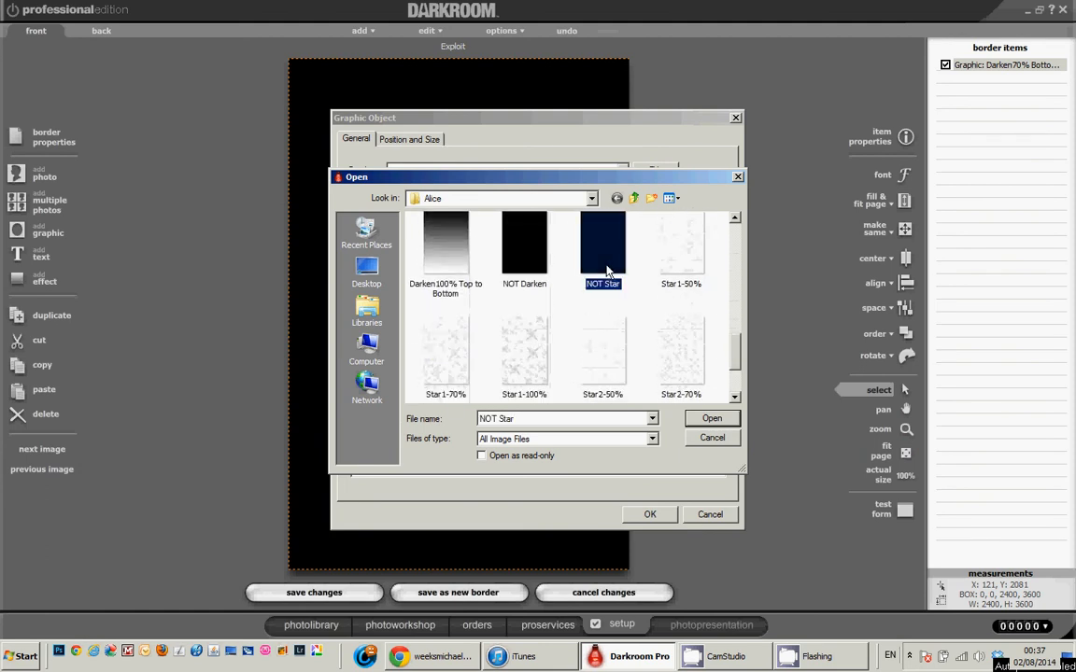
shift+click(688, 363)
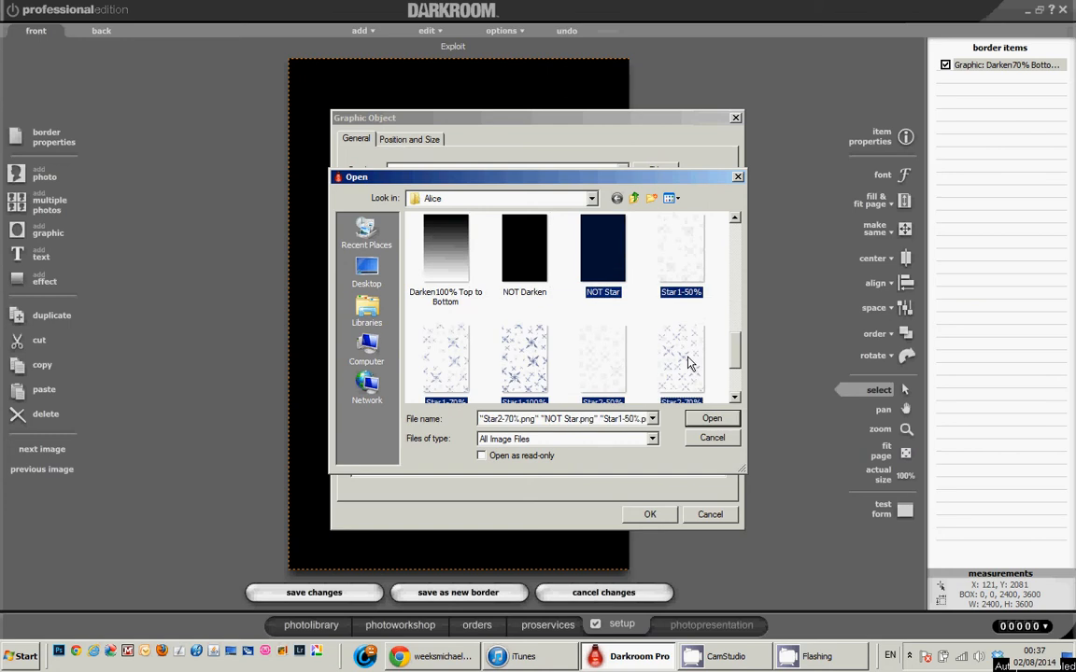
click(707, 420)
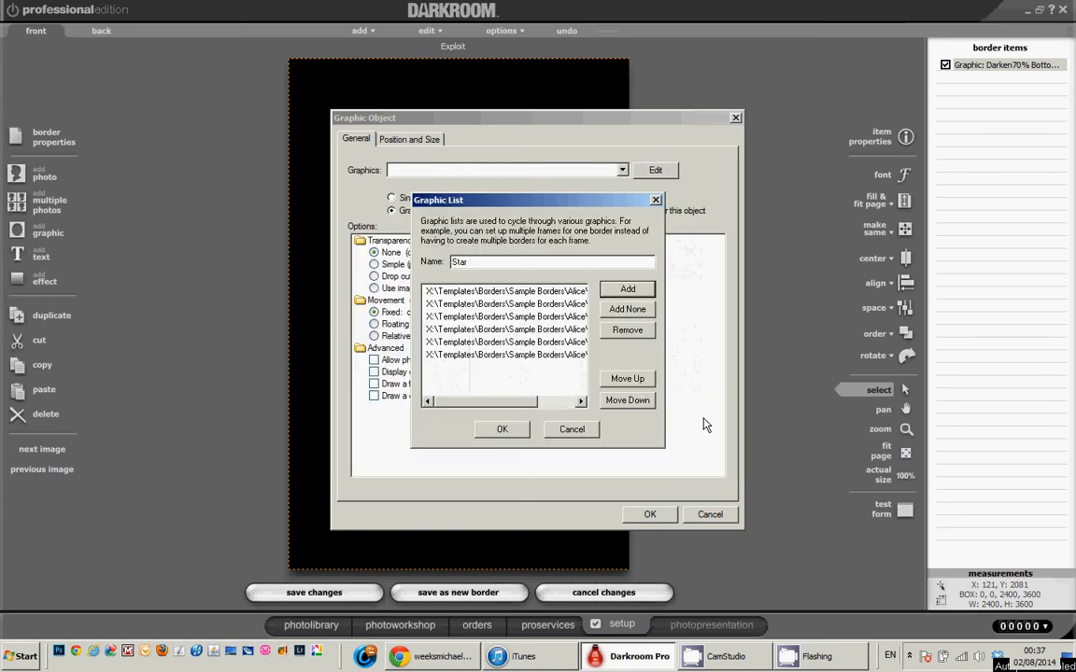
click(507, 430)
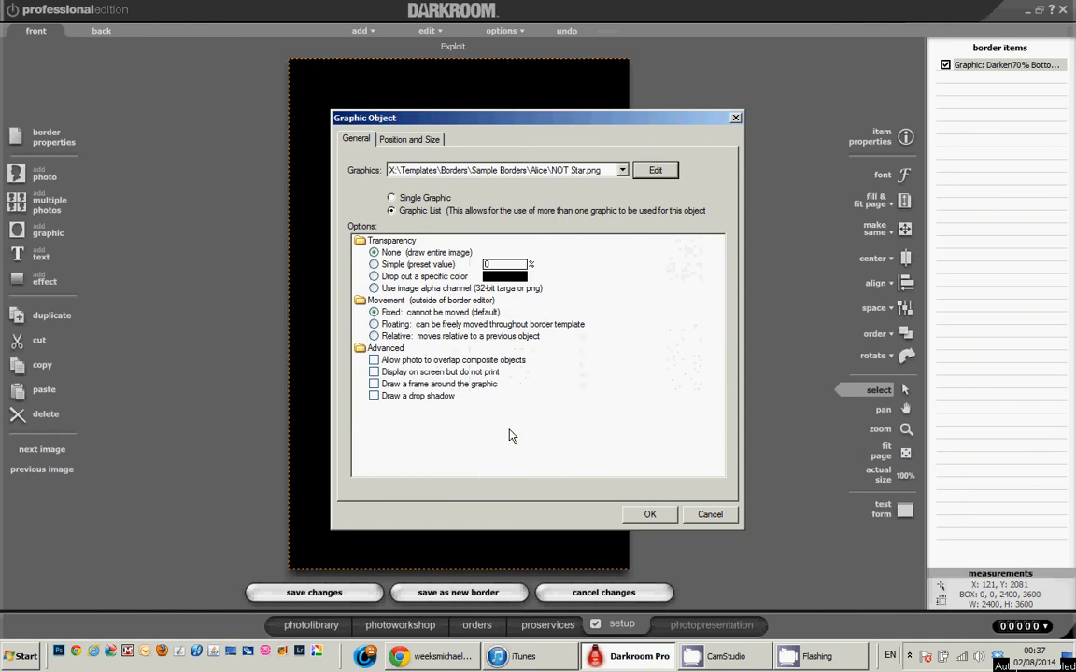
click(650, 515)
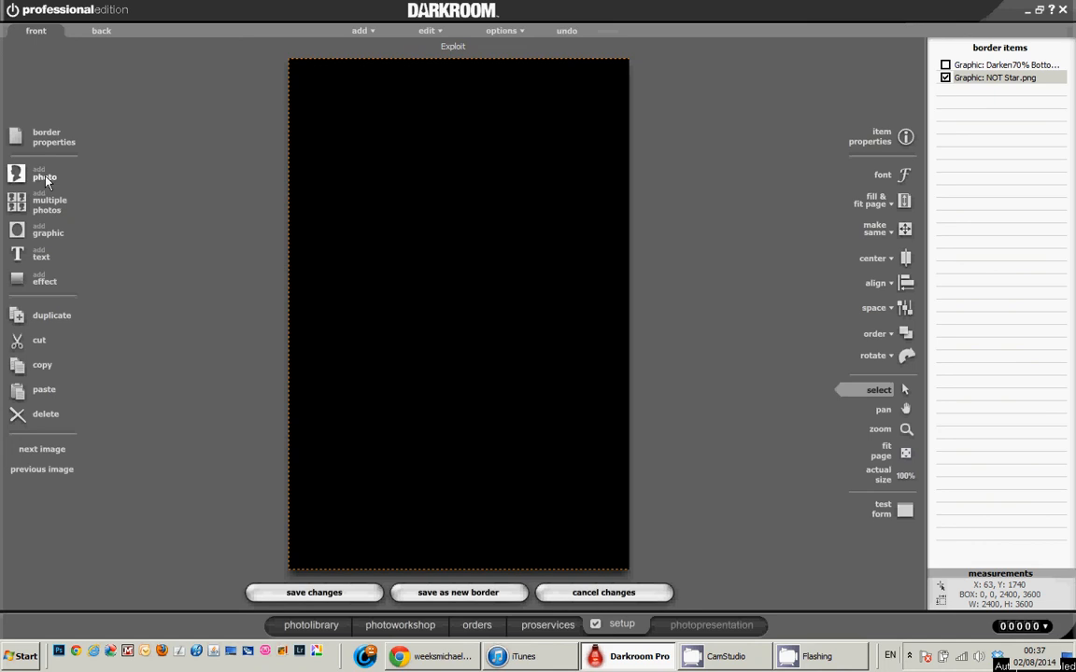
Step: Add a third graphic object that uses a graphic list named Background
click(48, 233)
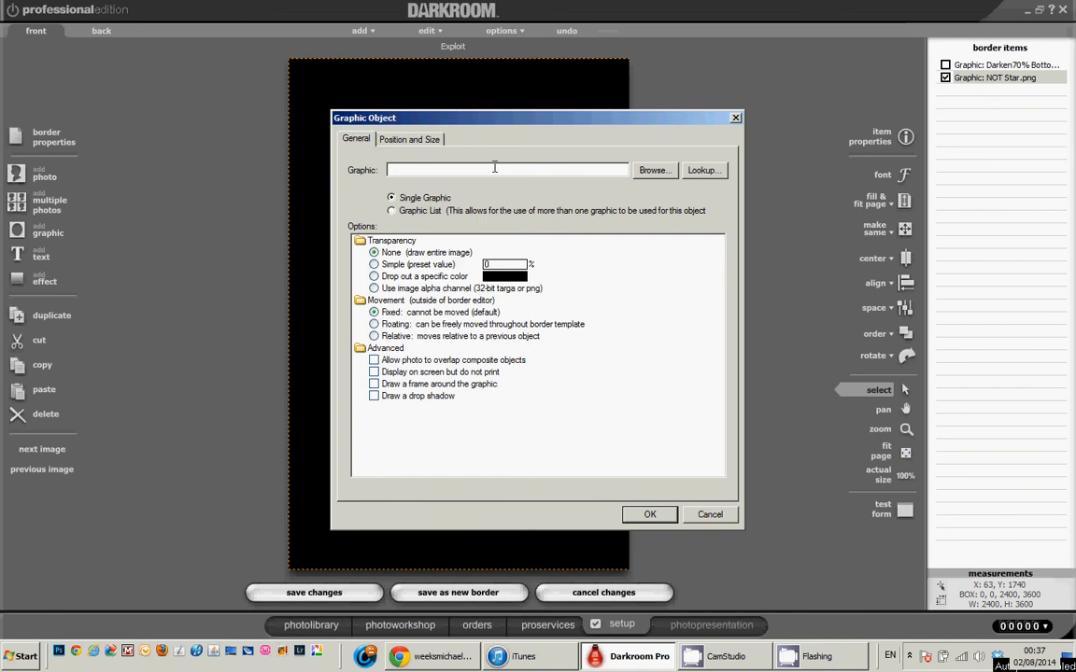
click(492, 210)
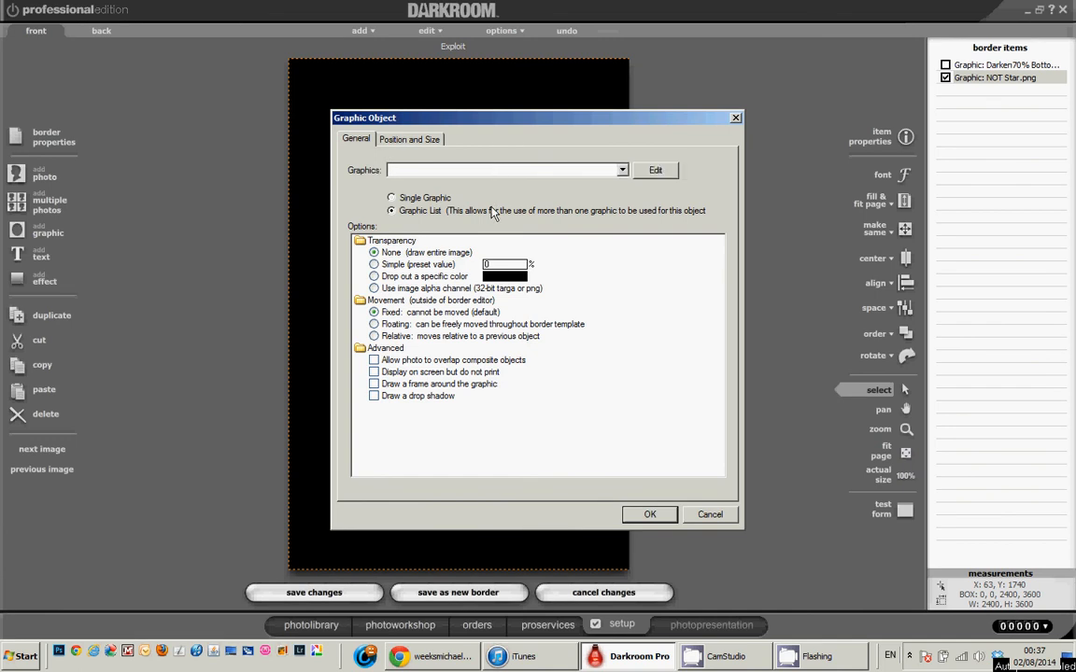
click(654, 171)
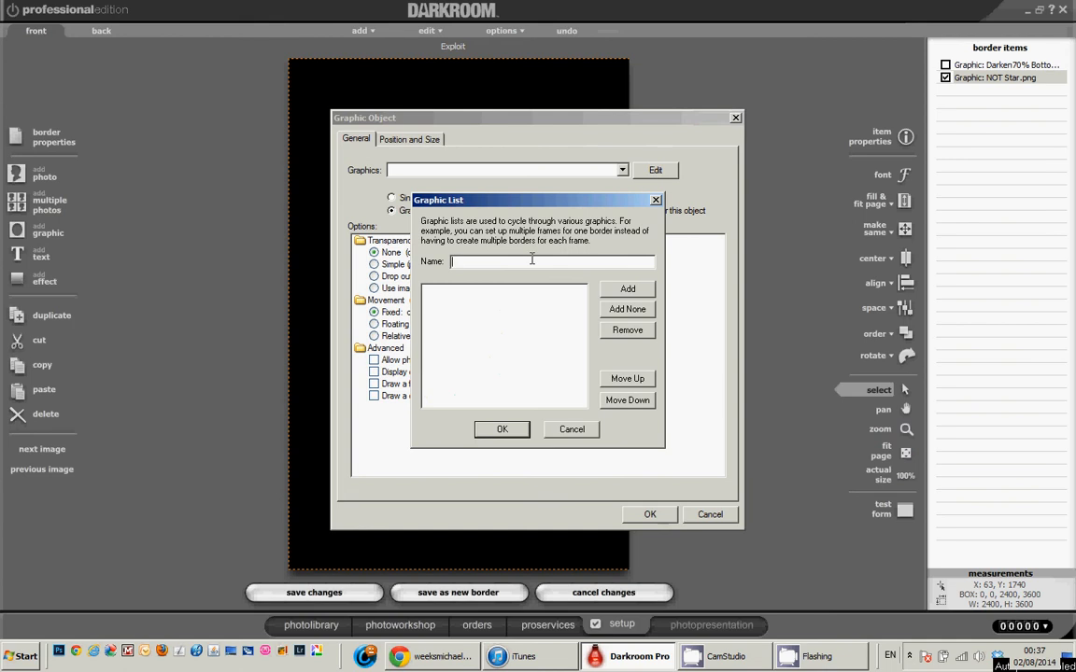
text(Background)
Step: Fill the Background list with images 02 through 10 from the Alice folder and accept the list
click(617, 289)
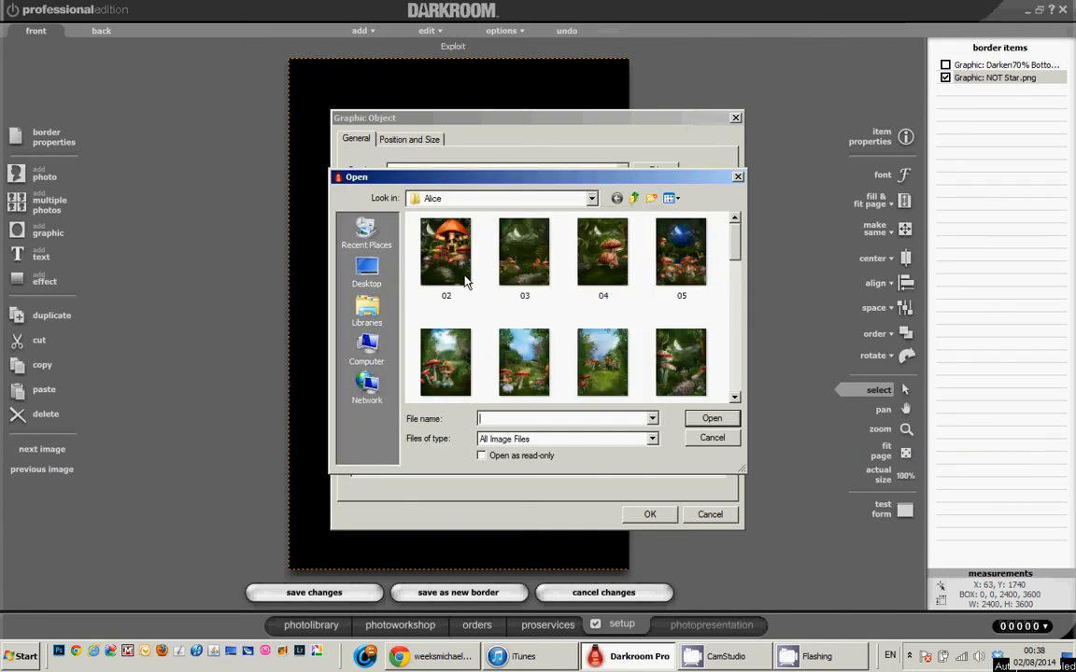
click(465, 280)
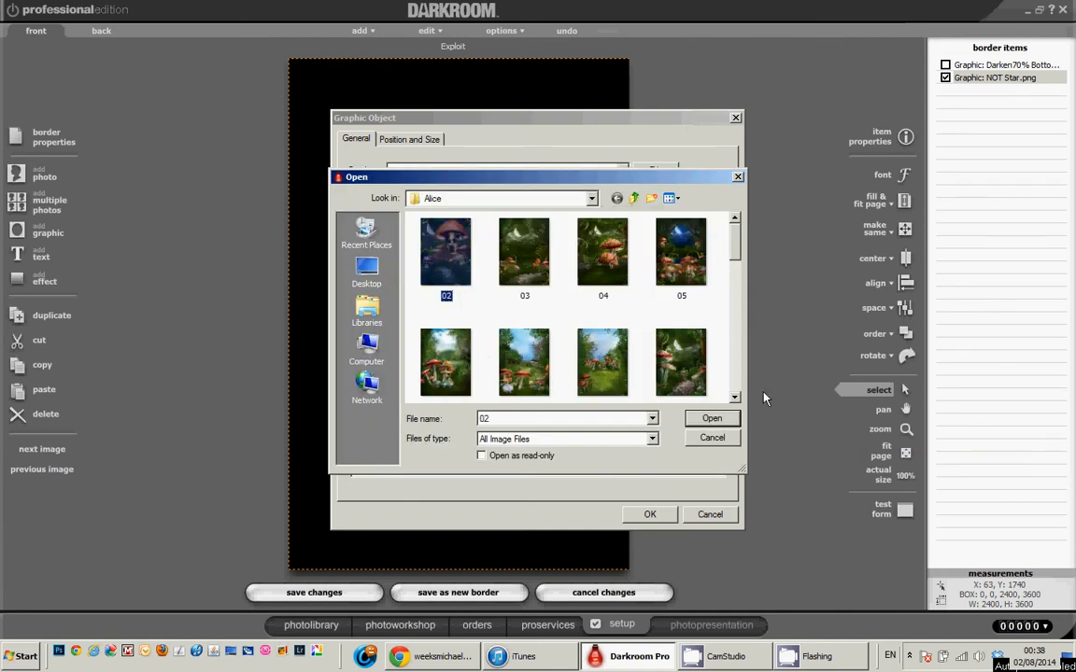
scroll(735, 400, down, 3)
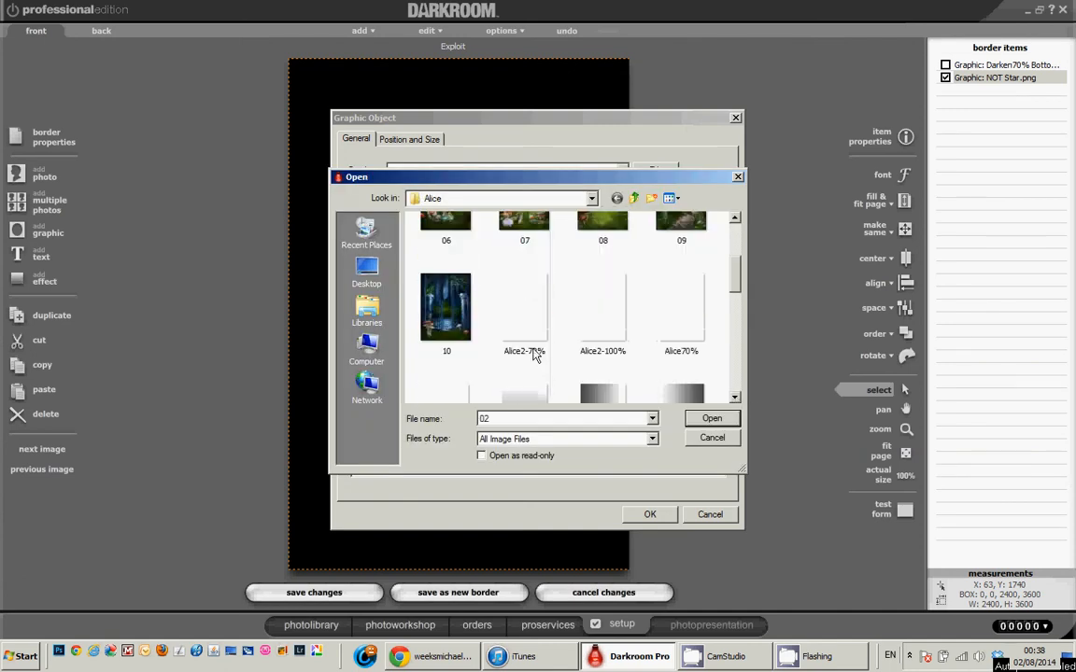
key(ctrl+a)
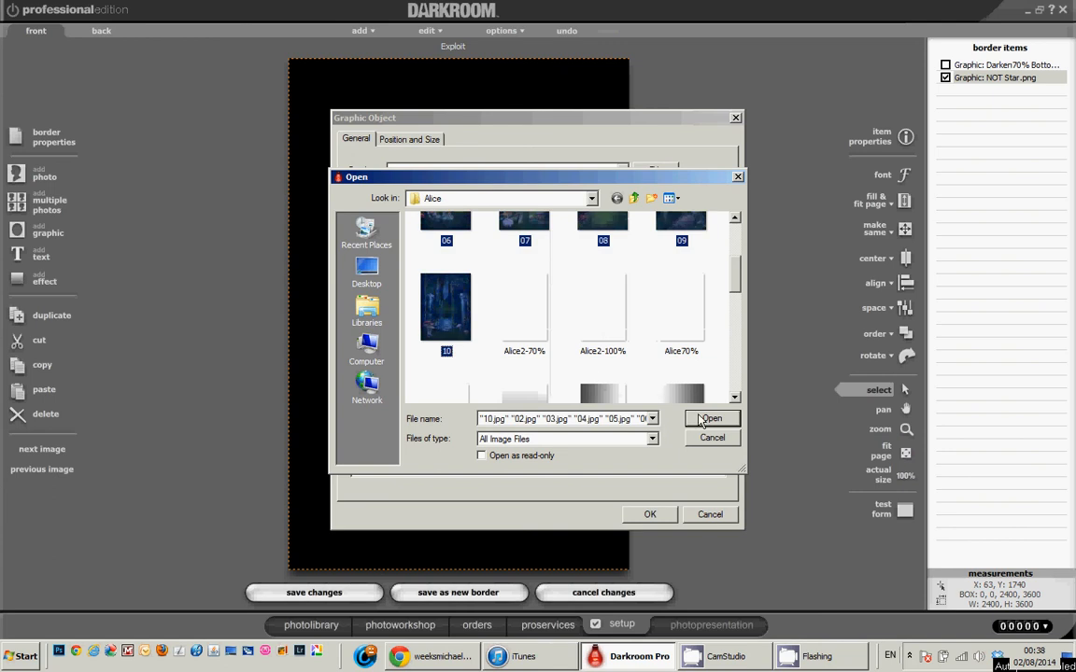
click(702, 419)
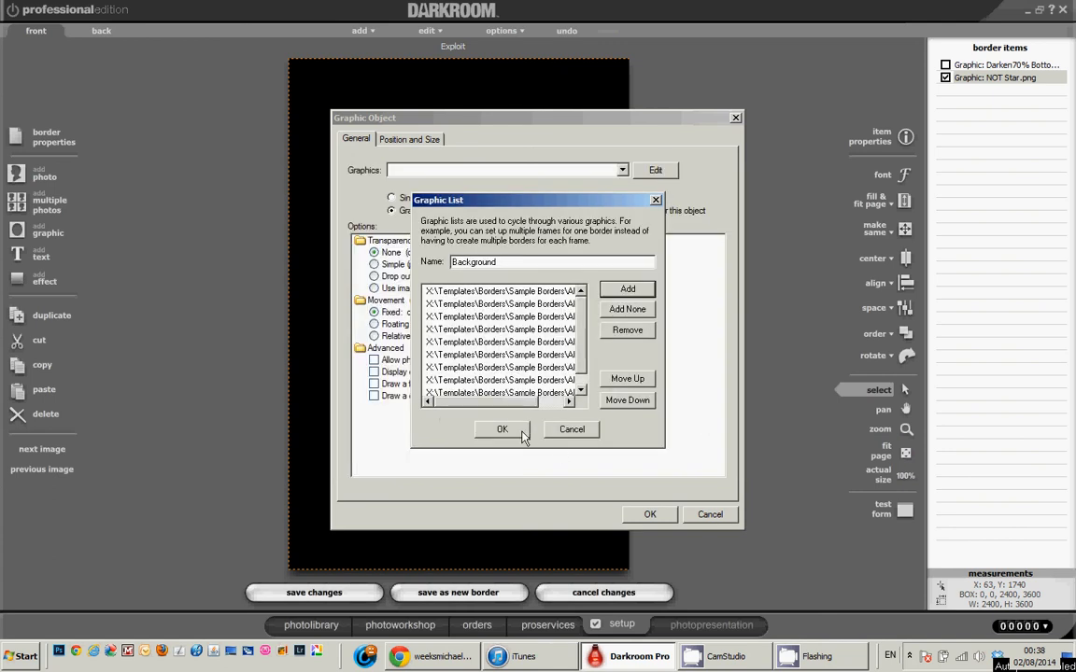
click(500, 428)
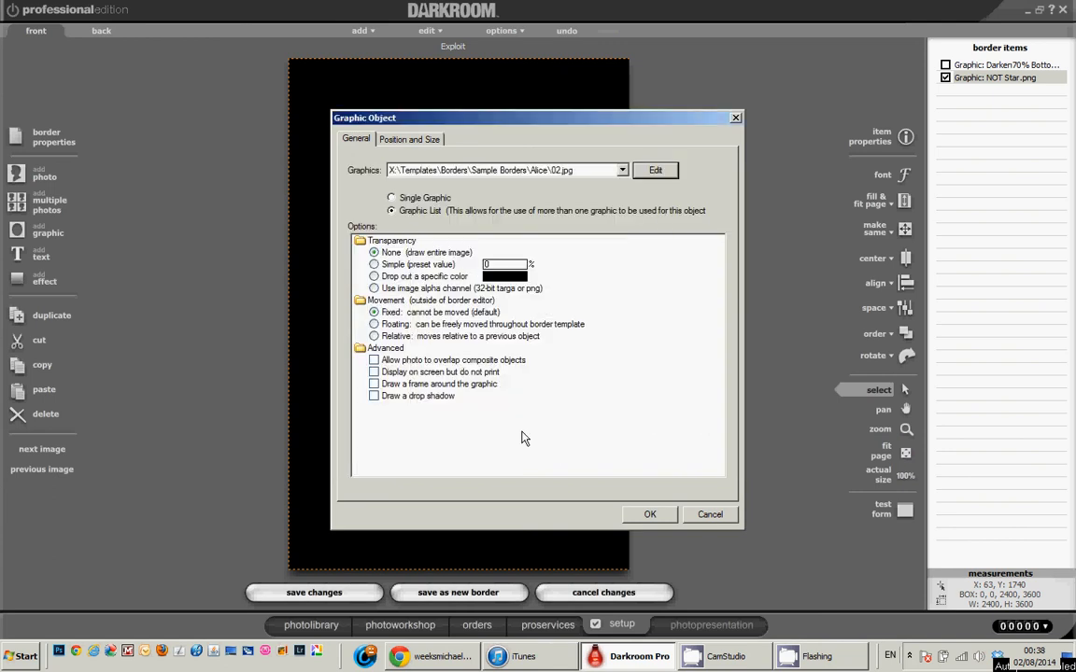
Step: Place the Background graphic, resized to 6 inches wide by 9 inches high, and align it to the horizontal center of the page
click(658, 518)
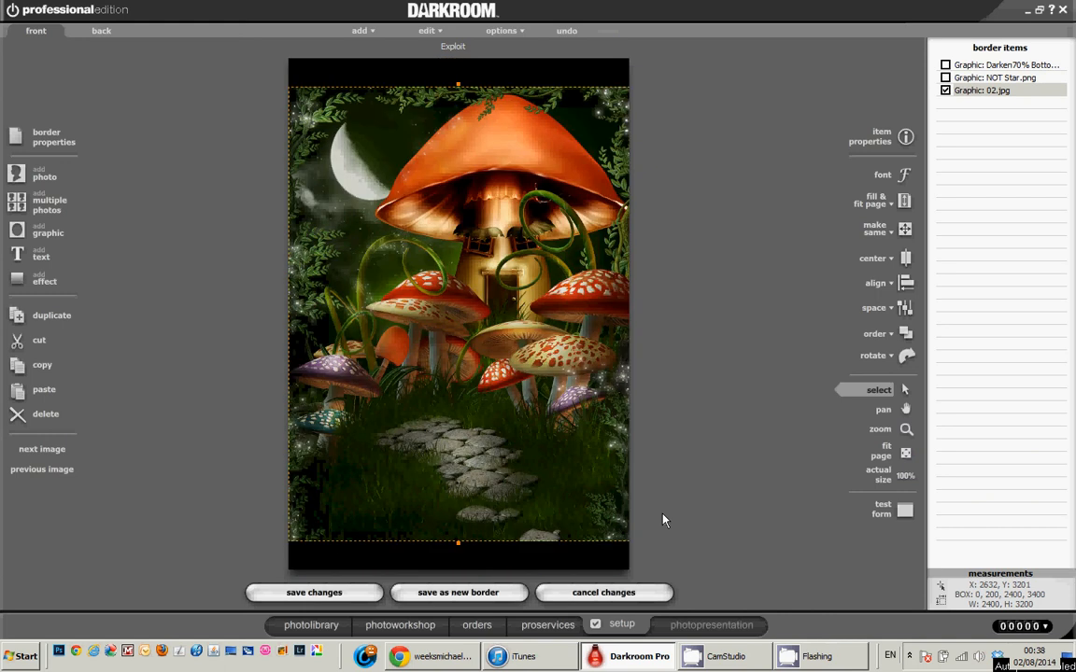
double_click(518, 340)
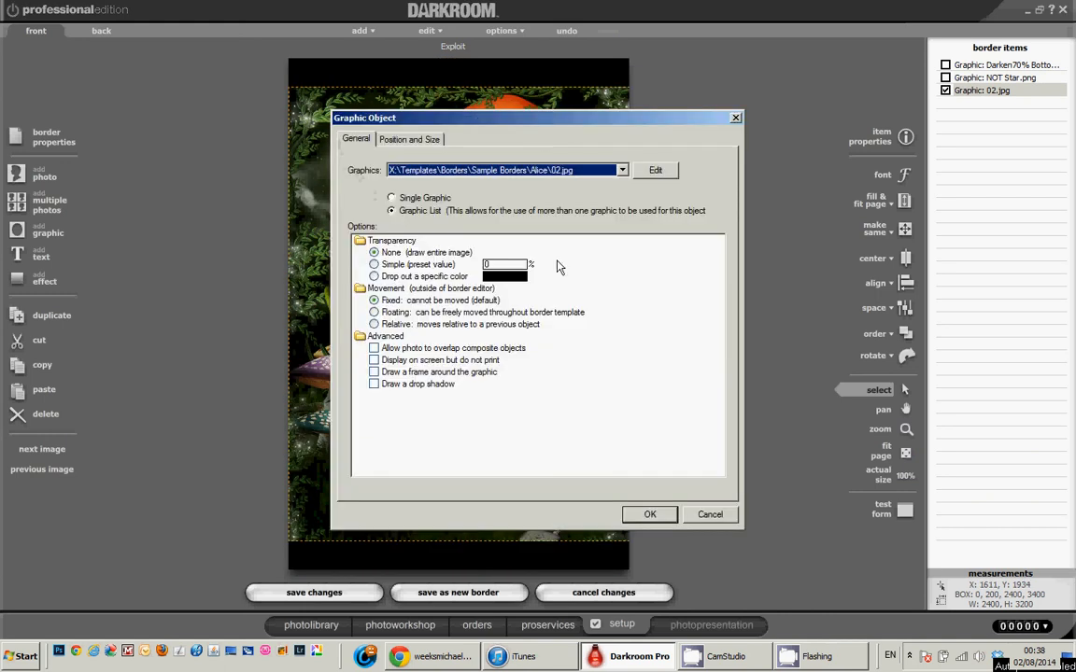
click(425, 140)
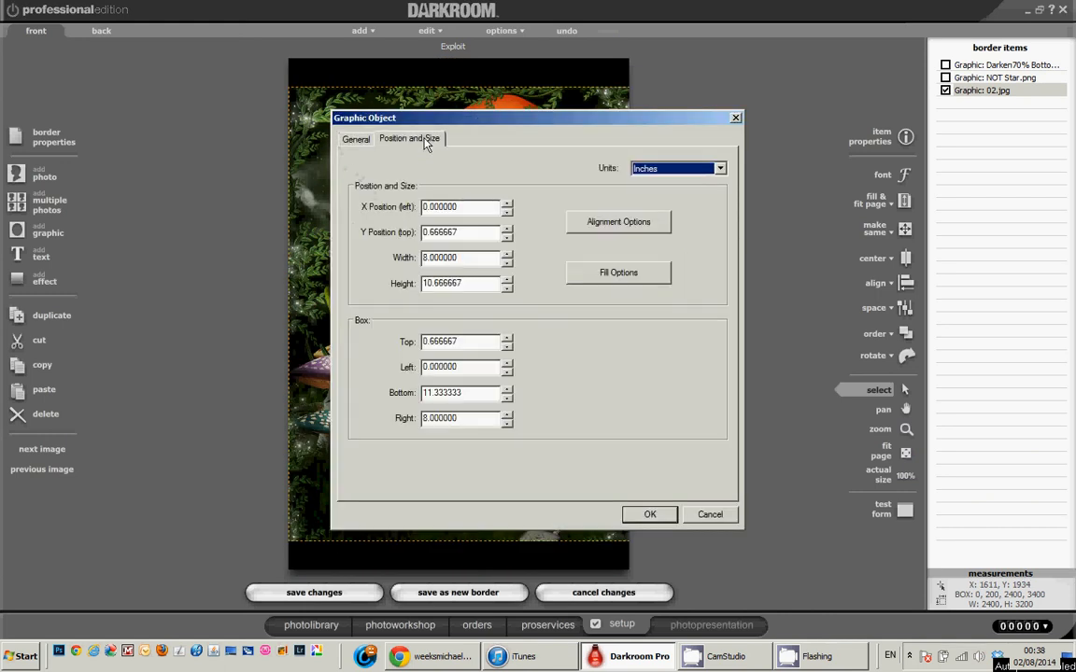
double_click(474, 283)
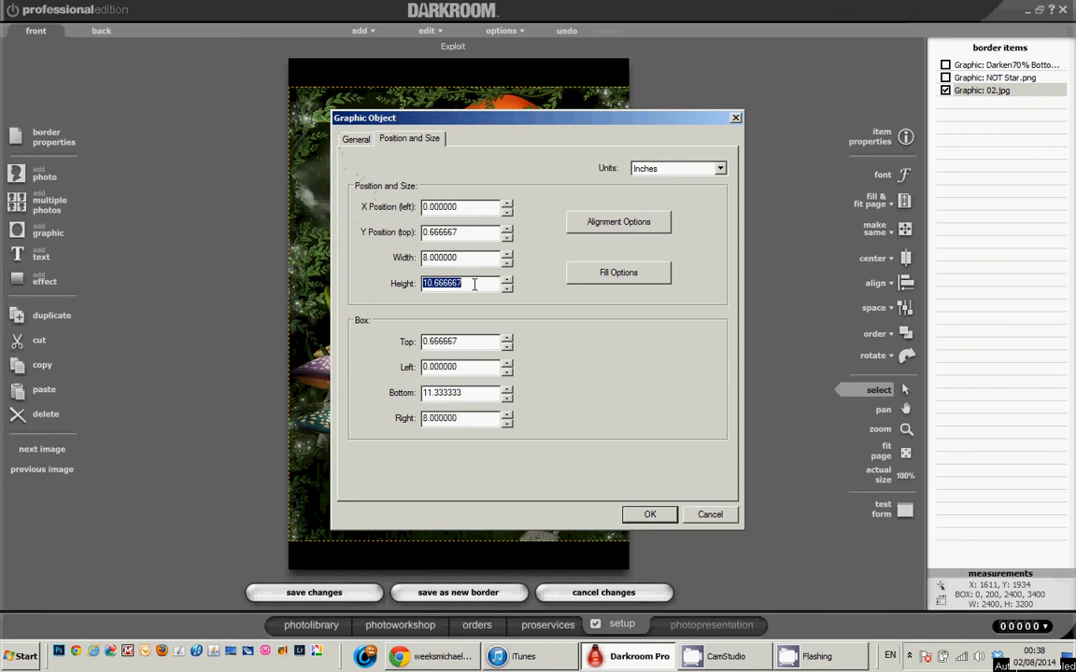
text(9)
double_click(471, 259)
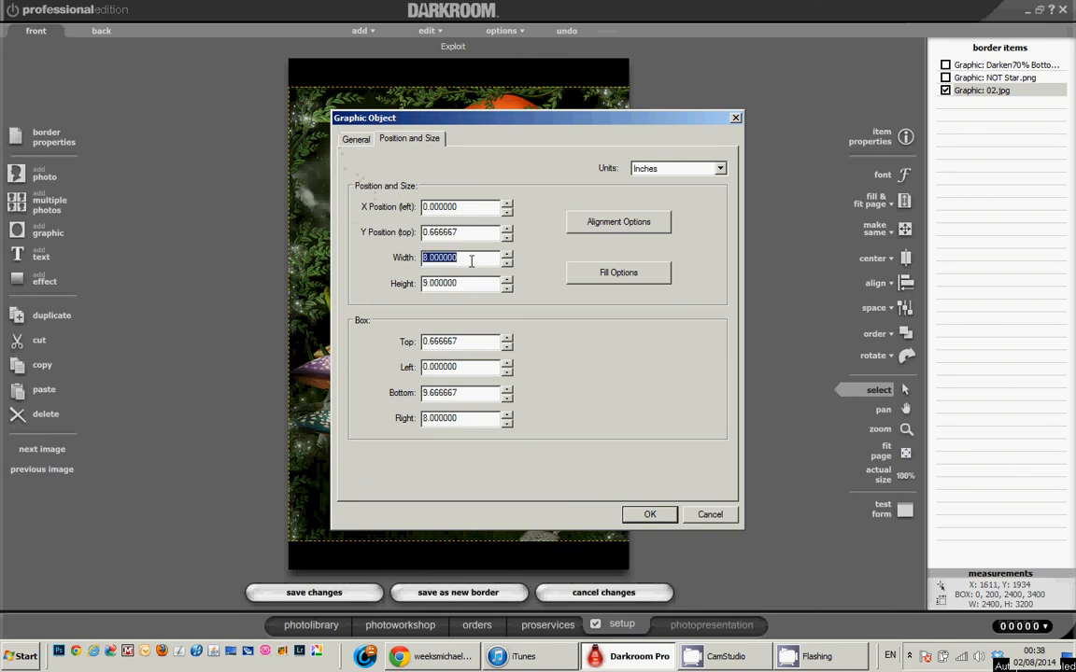
text(6)
click(643, 521)
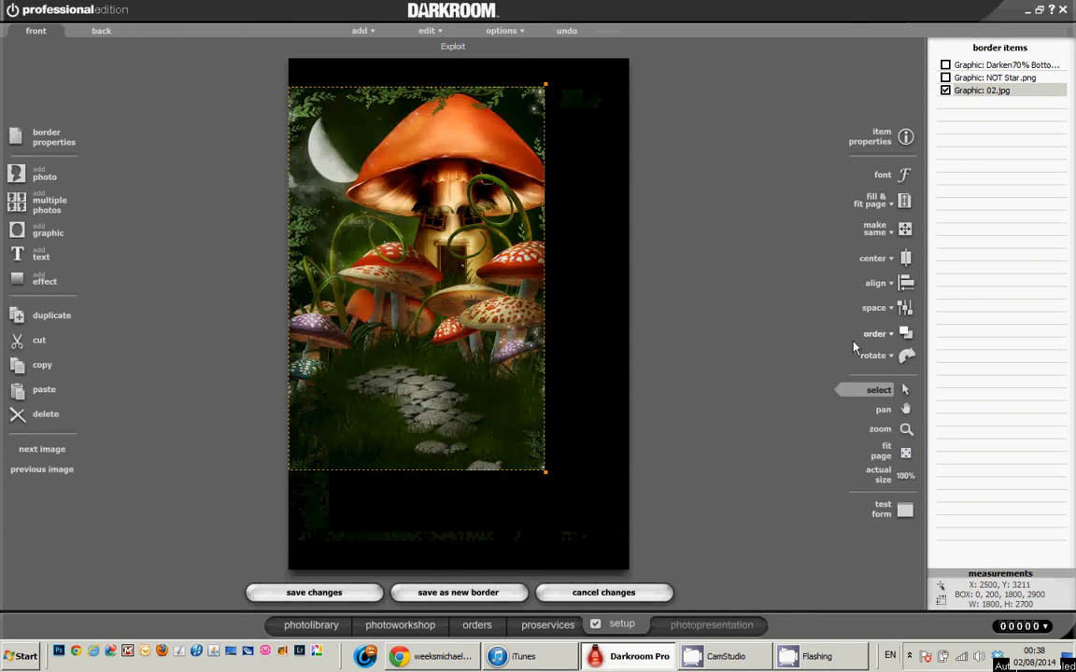
click(898, 284)
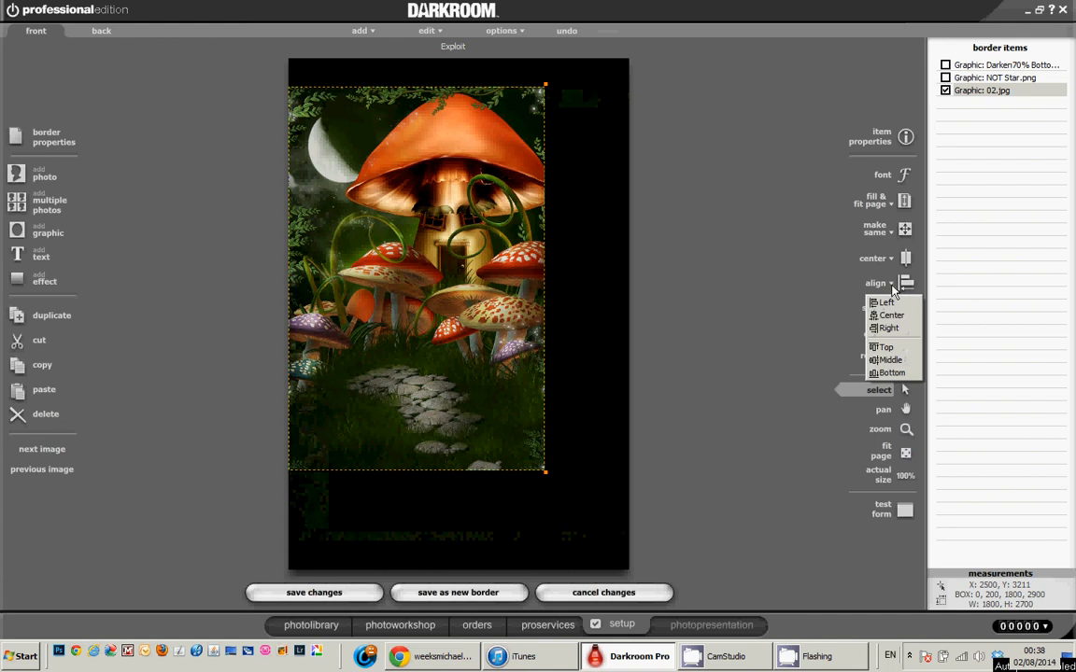
click(891, 316)
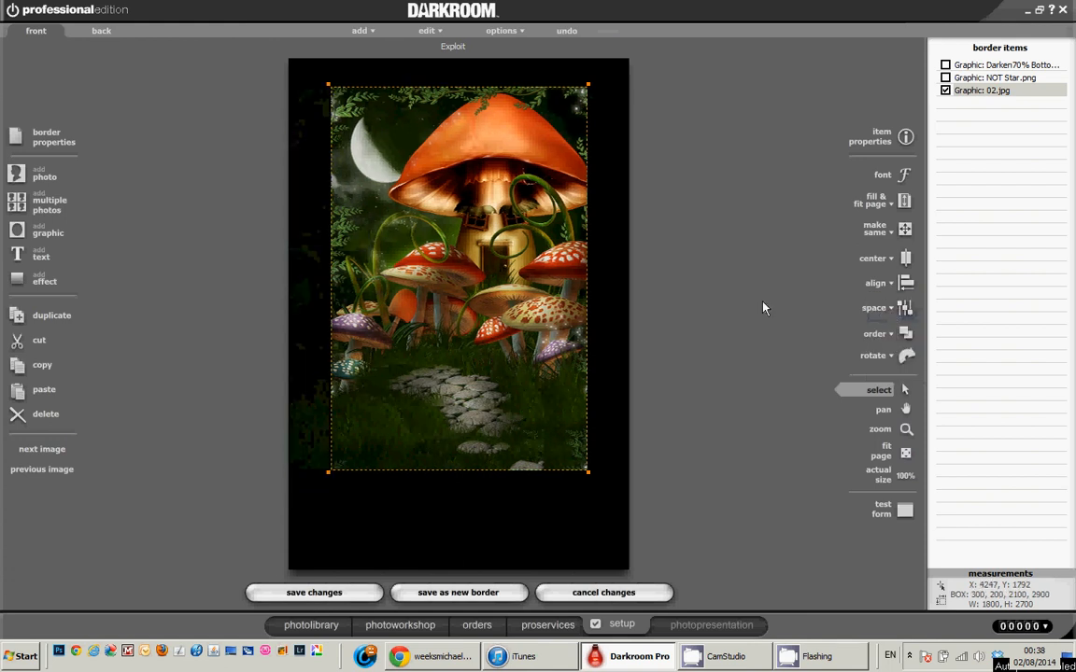
Step: Draw a white frame around the background graphic and make its color user-changeable outside the border workshop, adding Background to the color's name
double_click(474, 311)
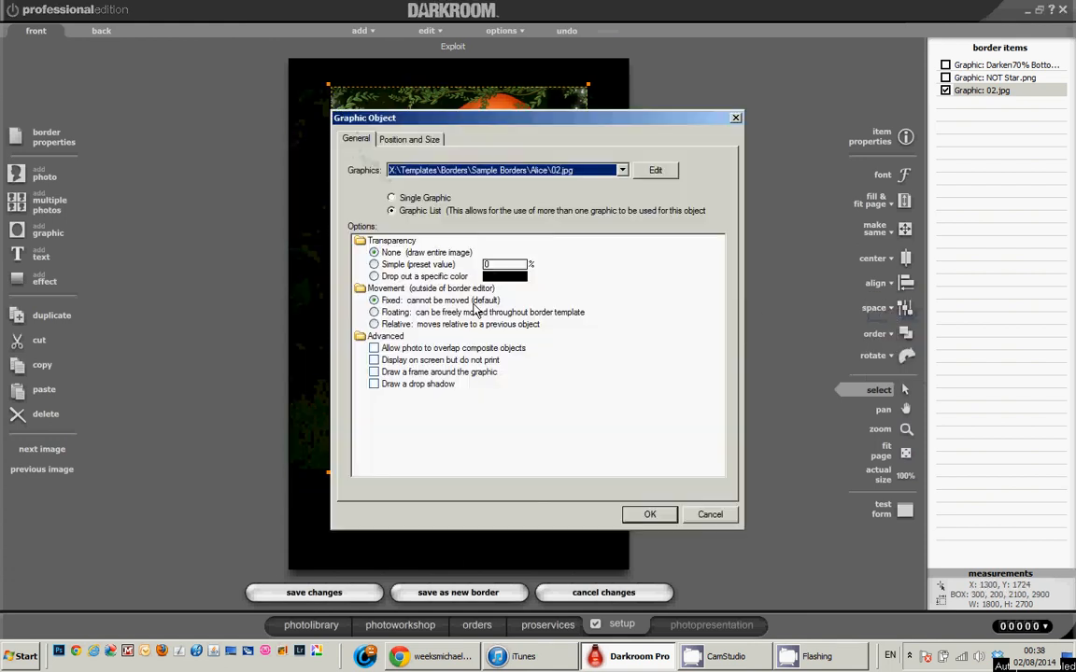
click(434, 372)
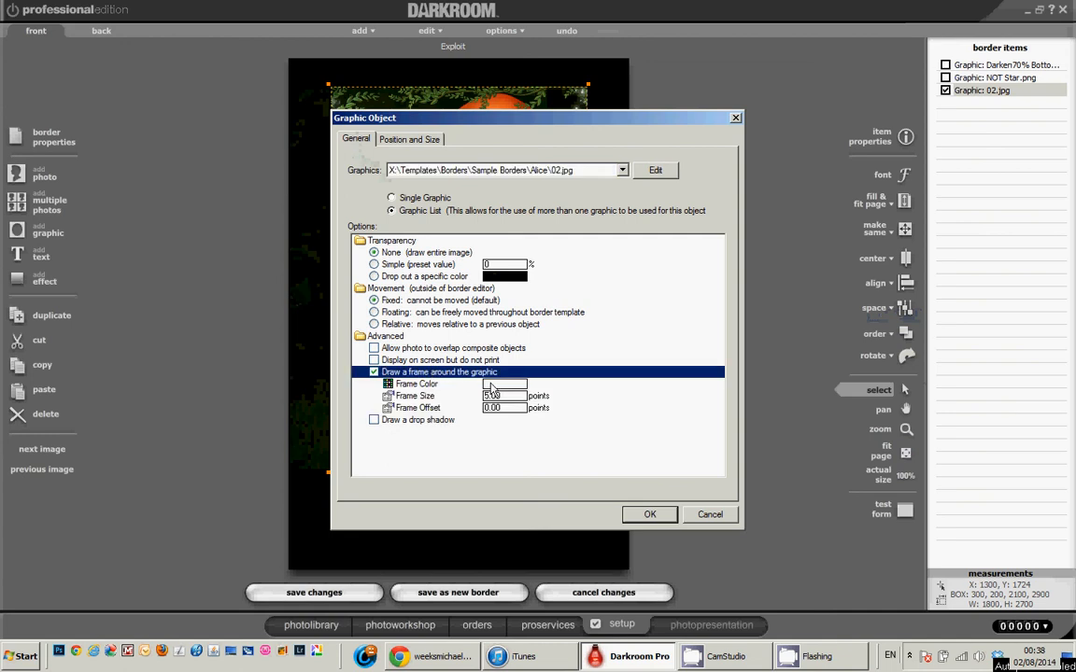
double_click(447, 384)
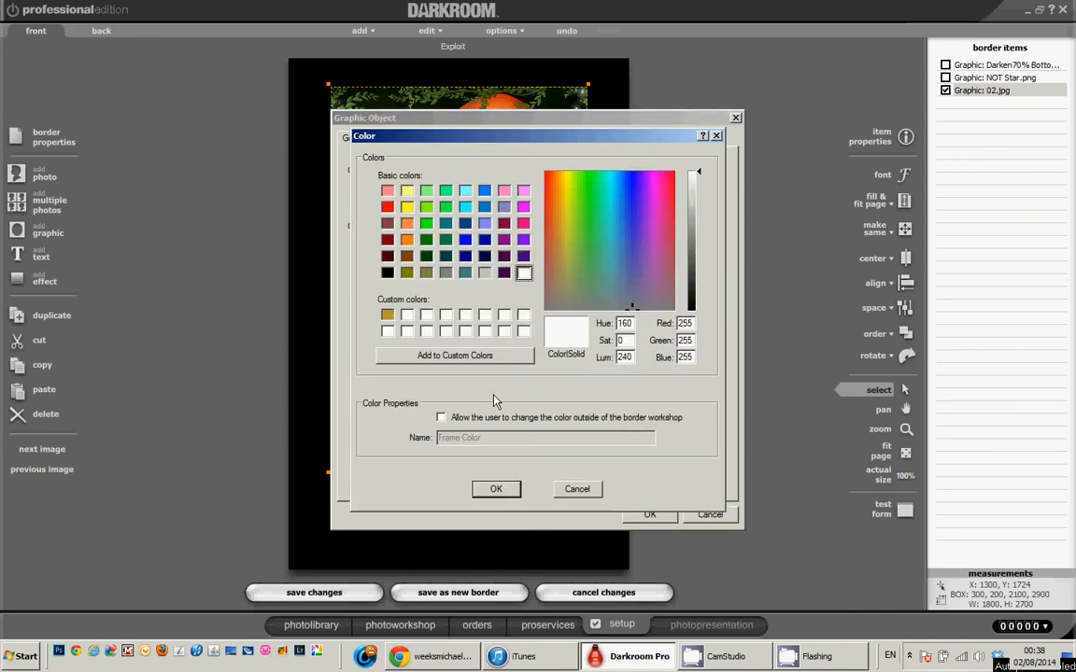
click(441, 417)
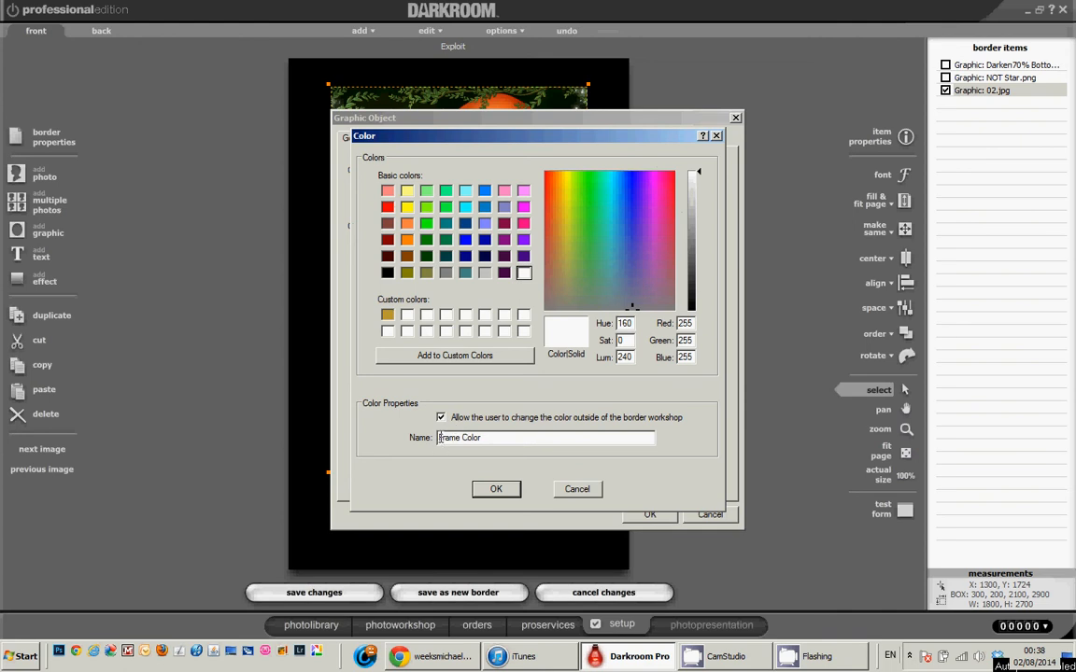
click(438, 438)
text(Background)
click(495, 489)
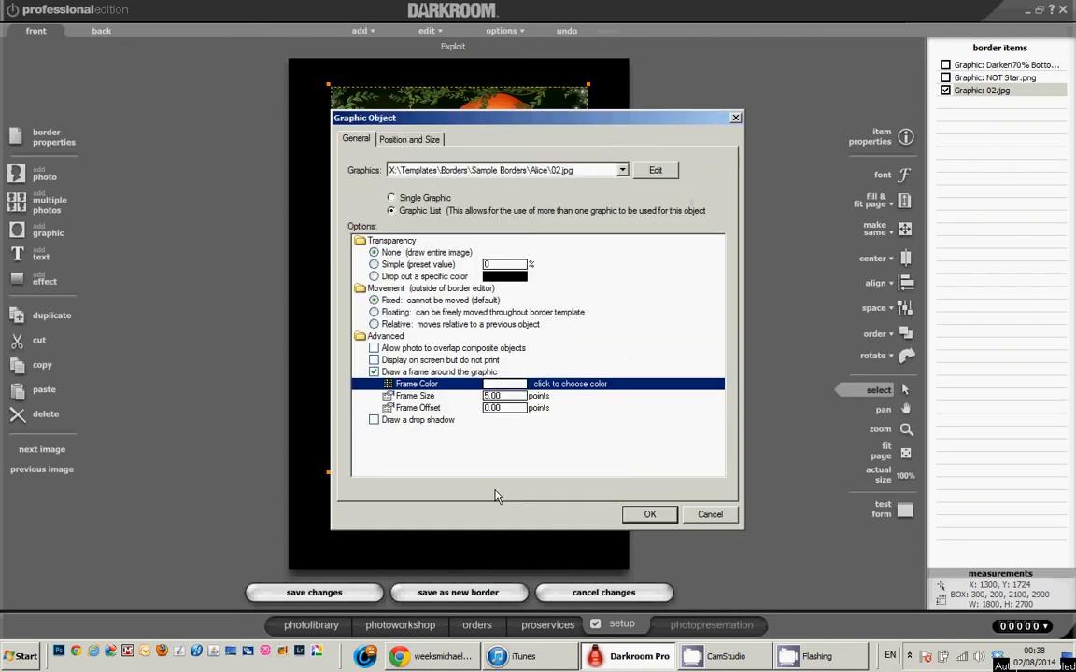
click(630, 519)
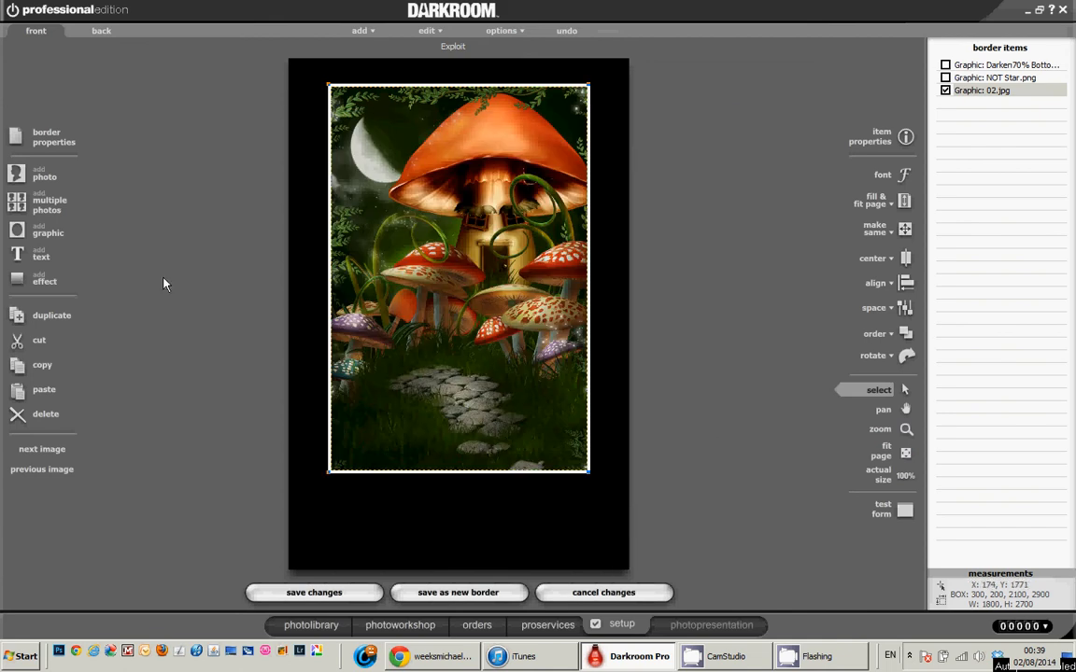
Step: Add a text object containing the variable text %Character Name%
click(38, 263)
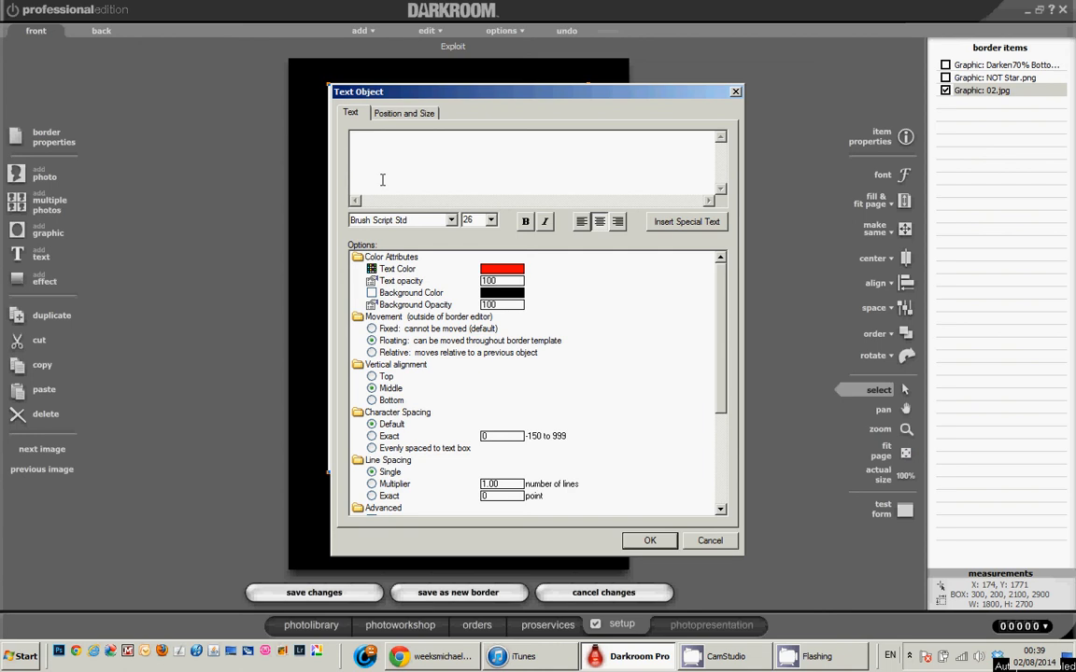
text(Character Name)
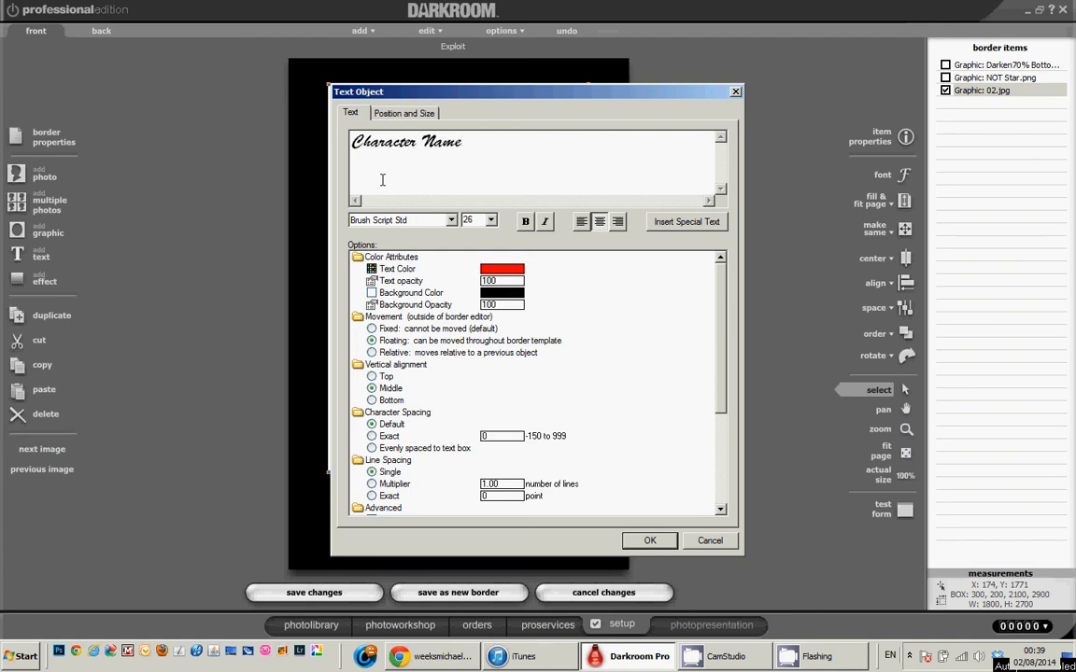
text(%)
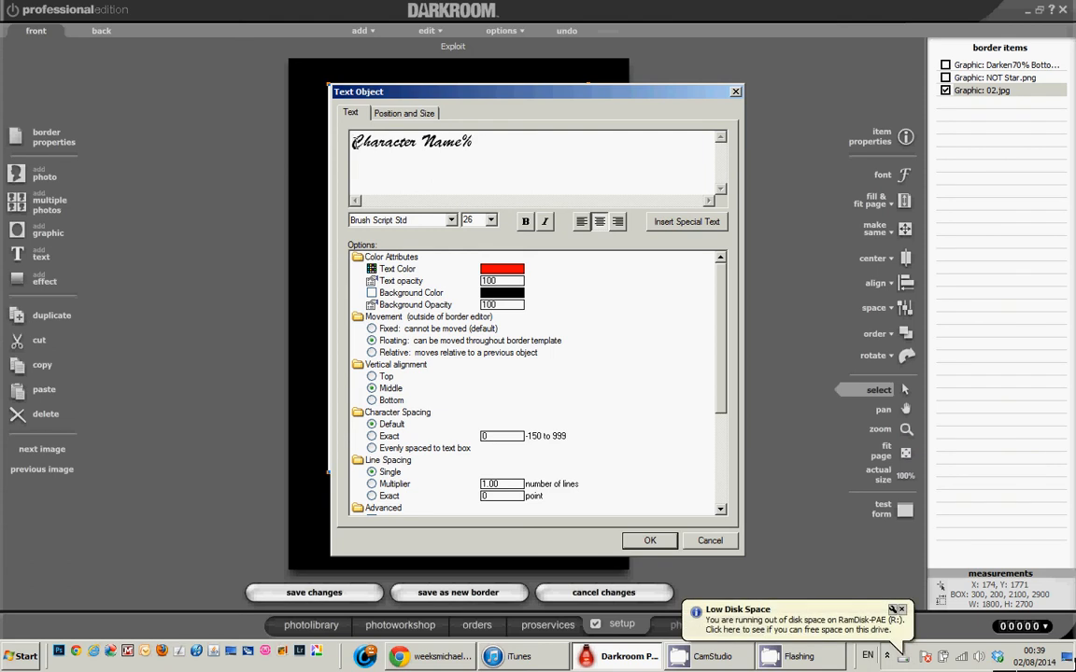
click(352, 141)
text(%)
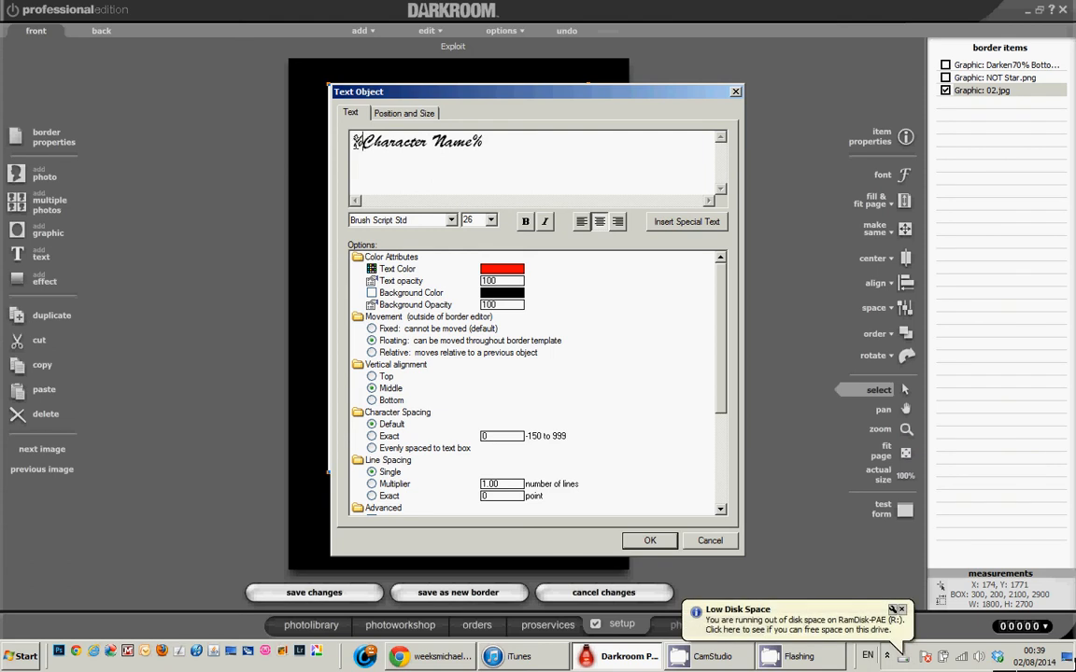
Step: Set the character name text to the JerseyLetters font at size 44 and place it on the template
click(451, 222)
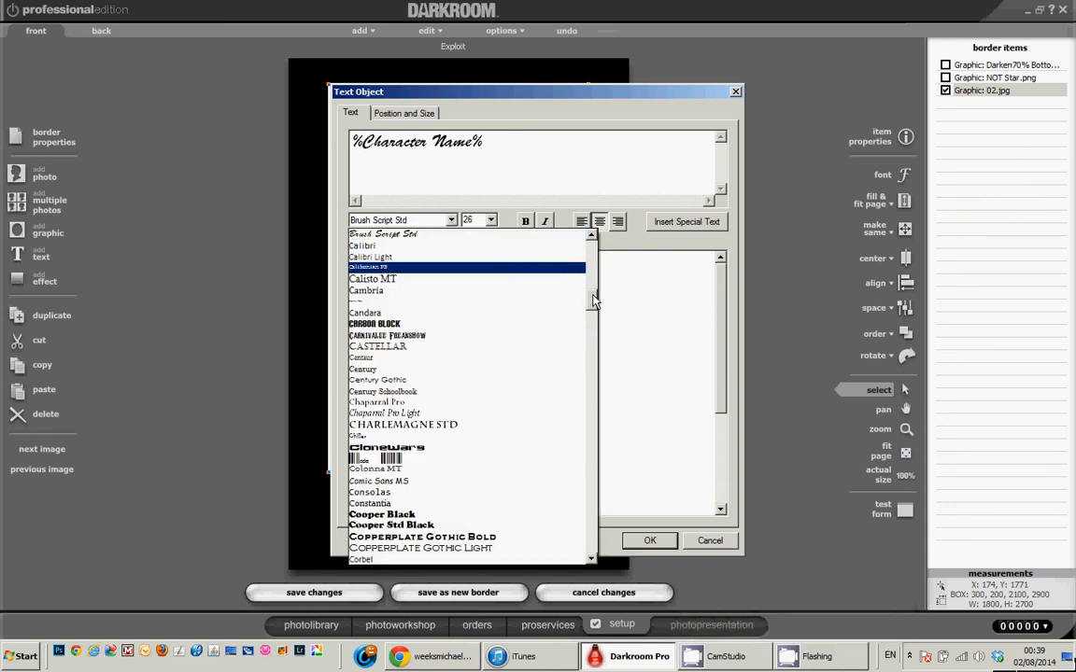
drag(593, 299, 592, 397)
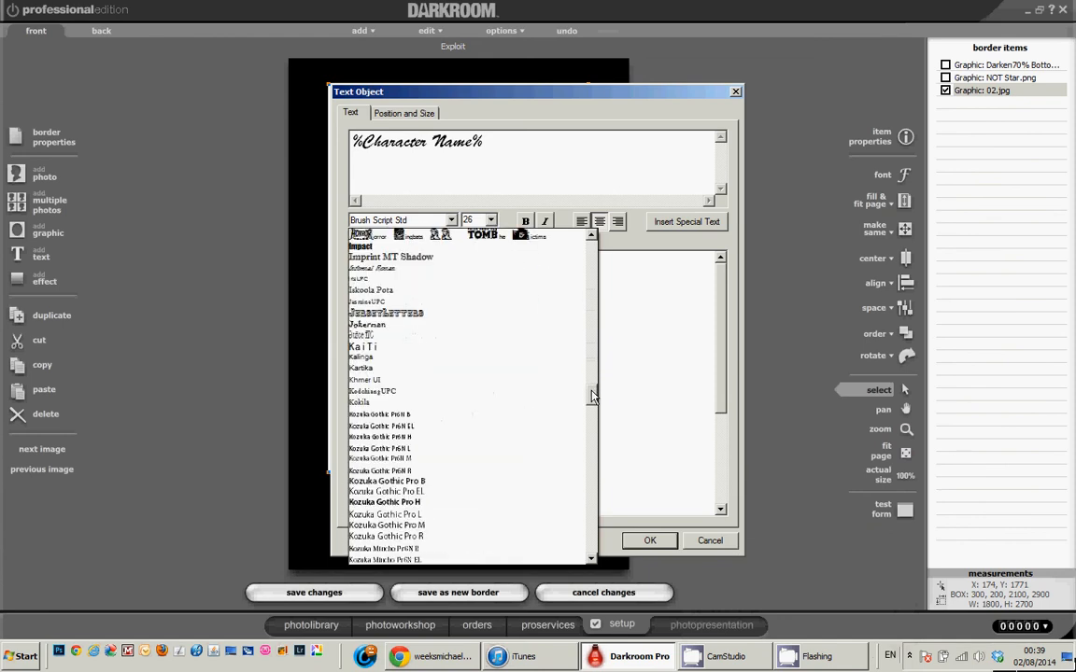
click(460, 319)
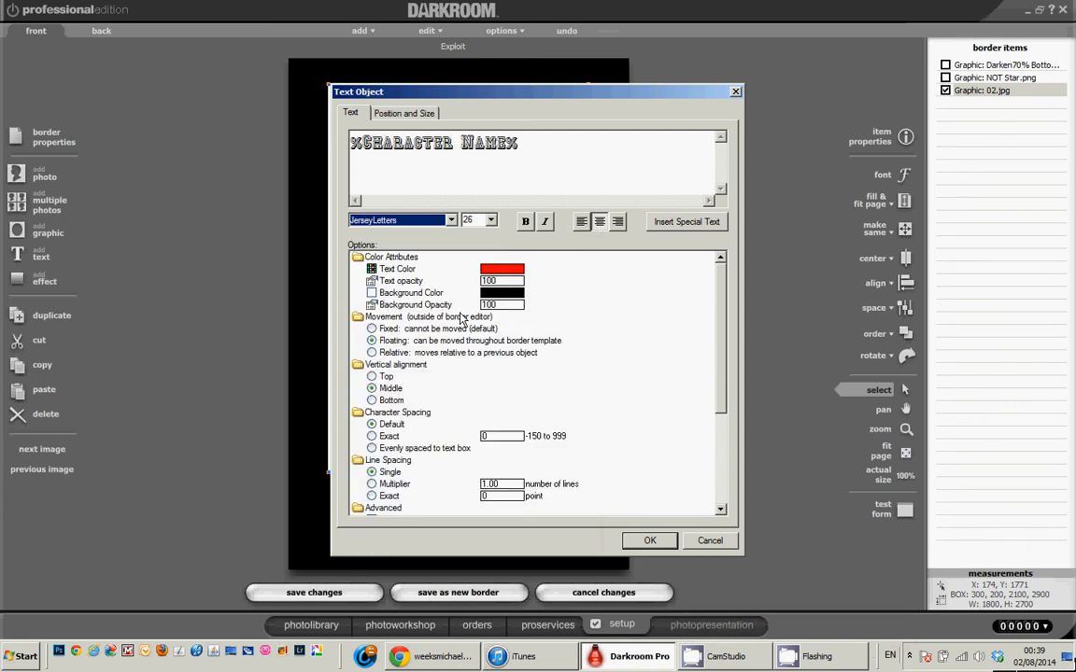
click(490, 220)
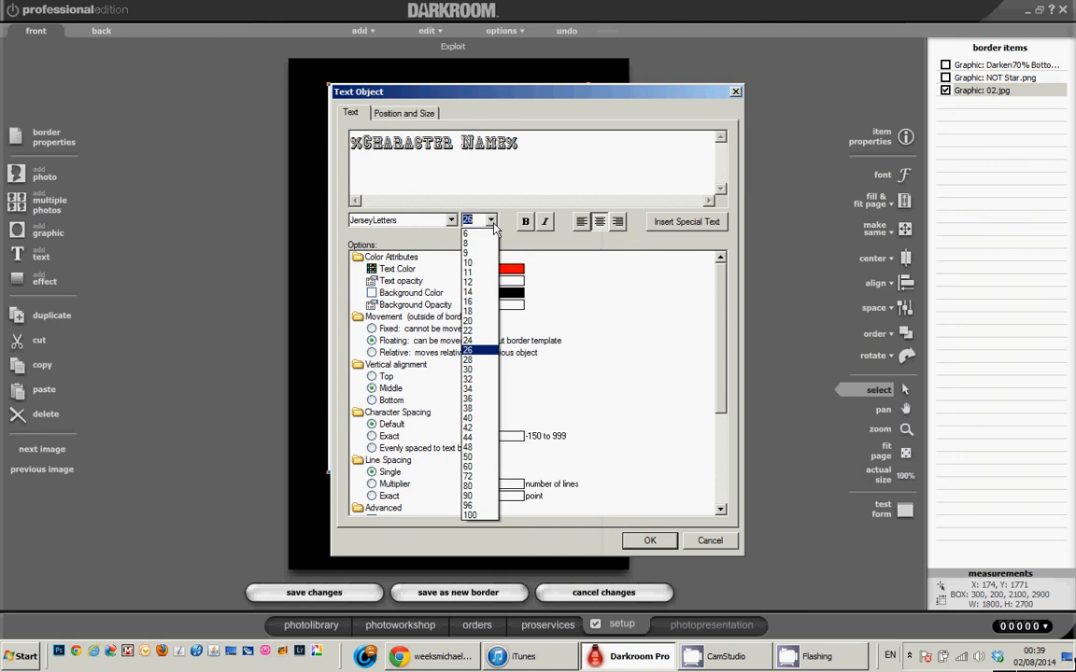
click(478, 437)
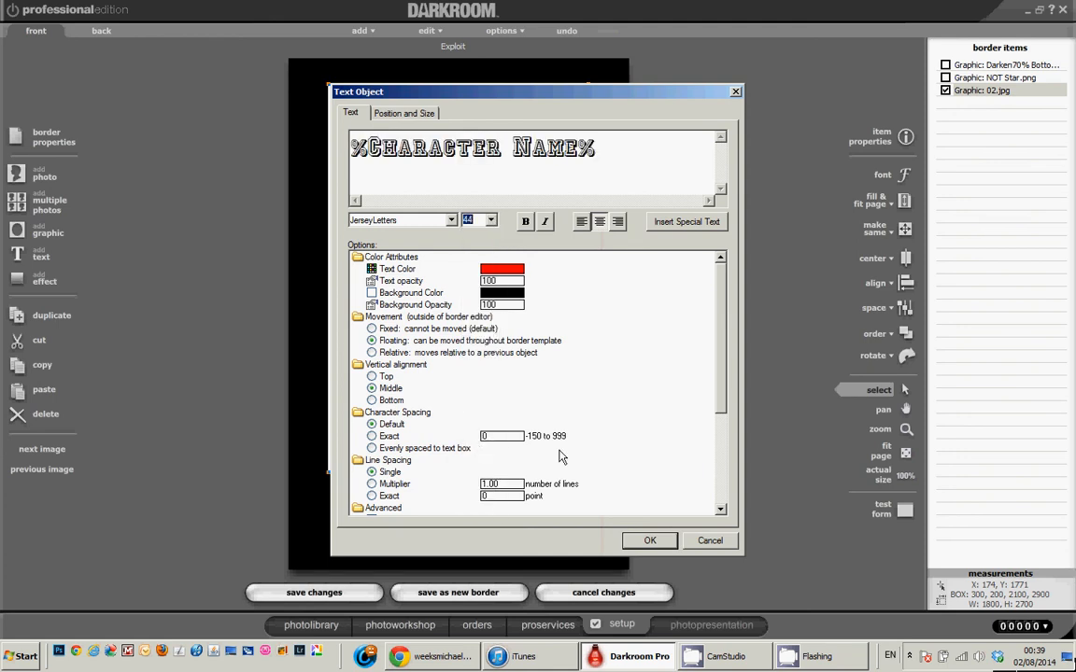
click(646, 542)
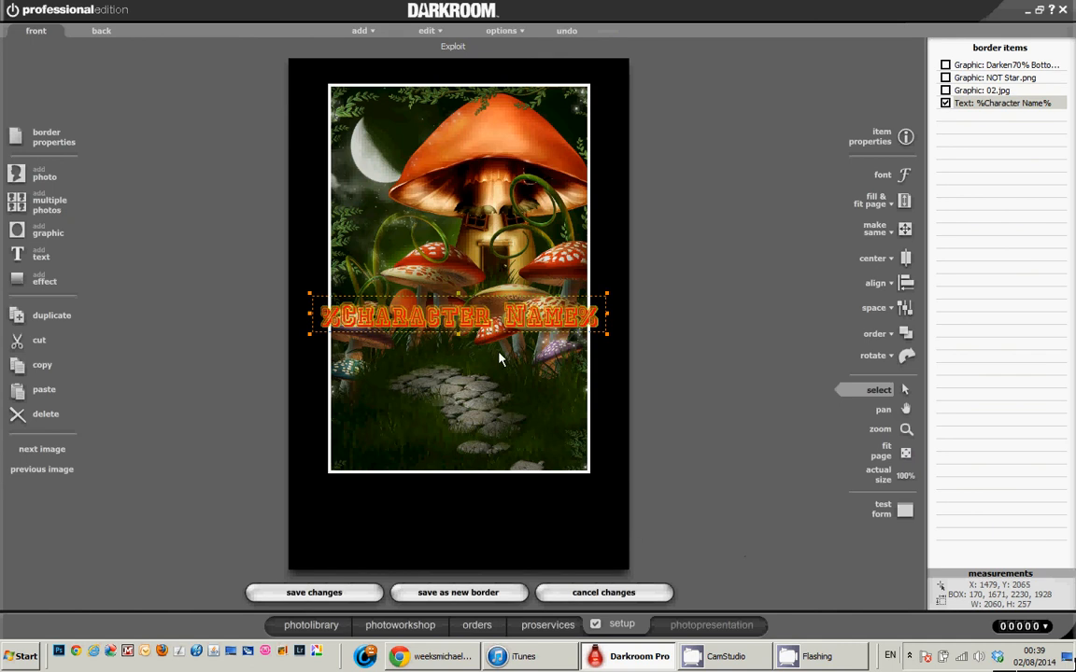
Step: Move the character name text just below the framed graphic and stretch its box across the full page width
drag(486, 327, 484, 506)
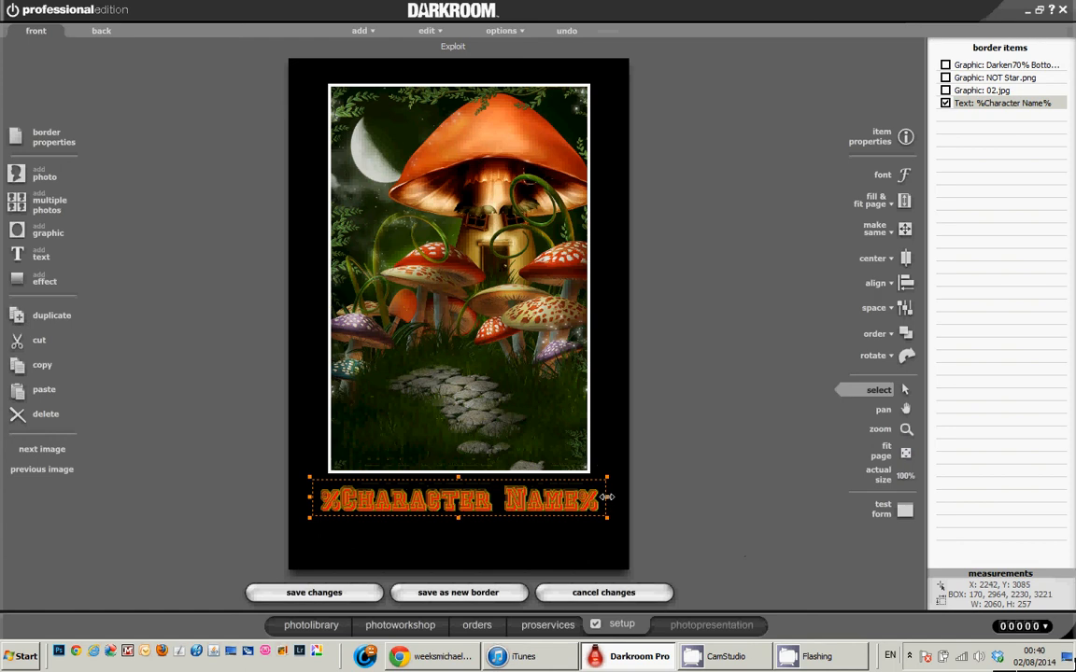
drag(607, 498, 628, 498)
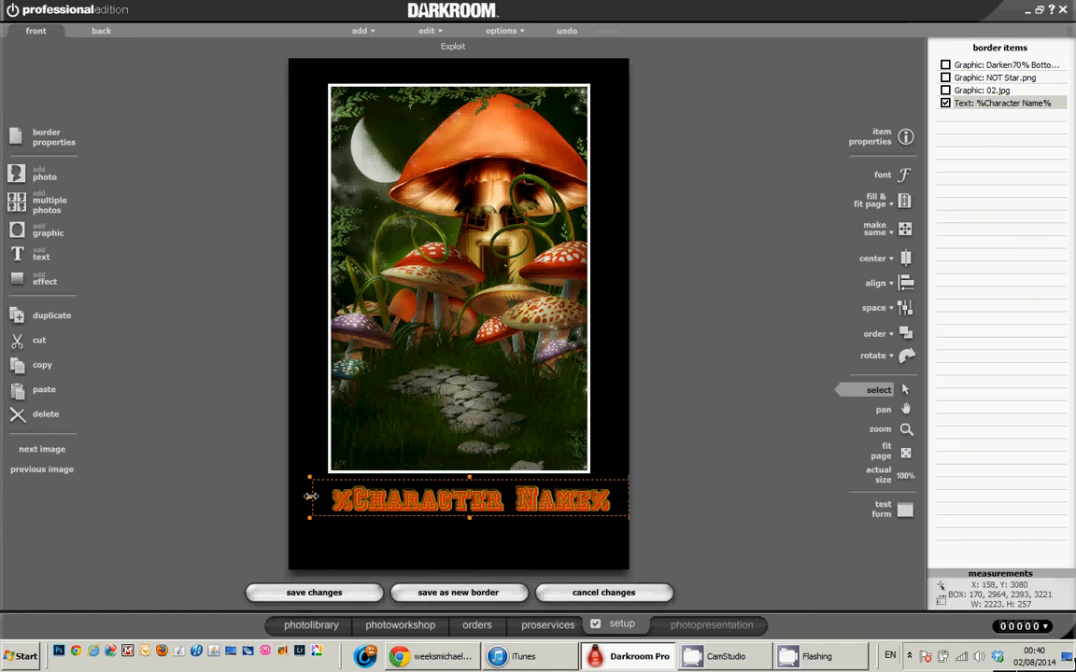
drag(310, 496, 288, 497)
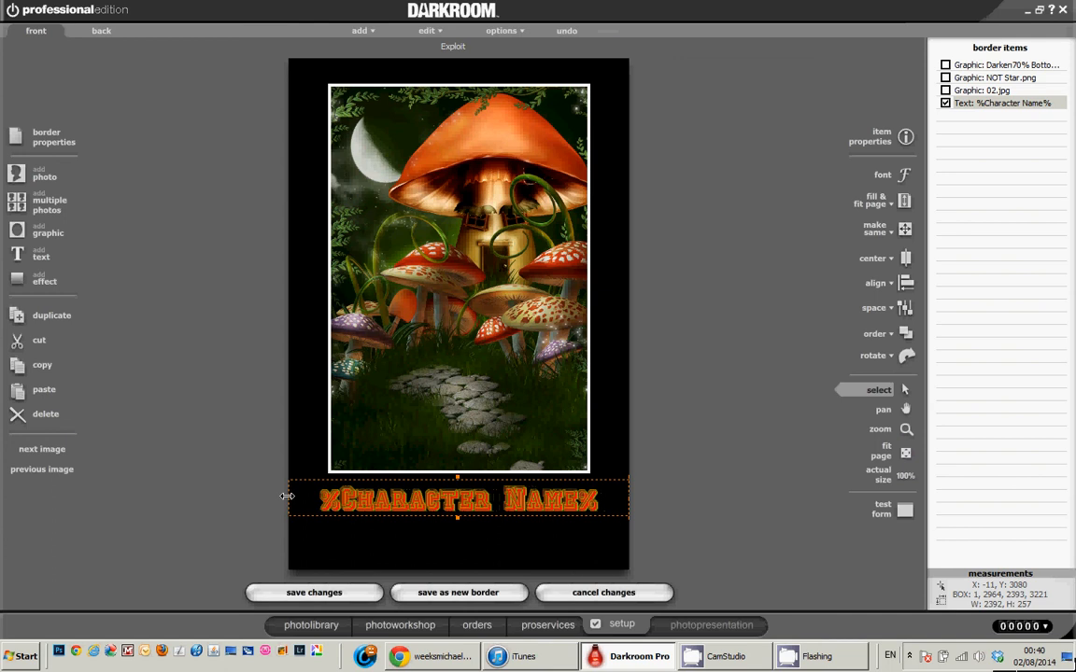
Step: Make the character name's text color user-changeable outside the border workshop, adding Character to the color's name
double_click(424, 506)
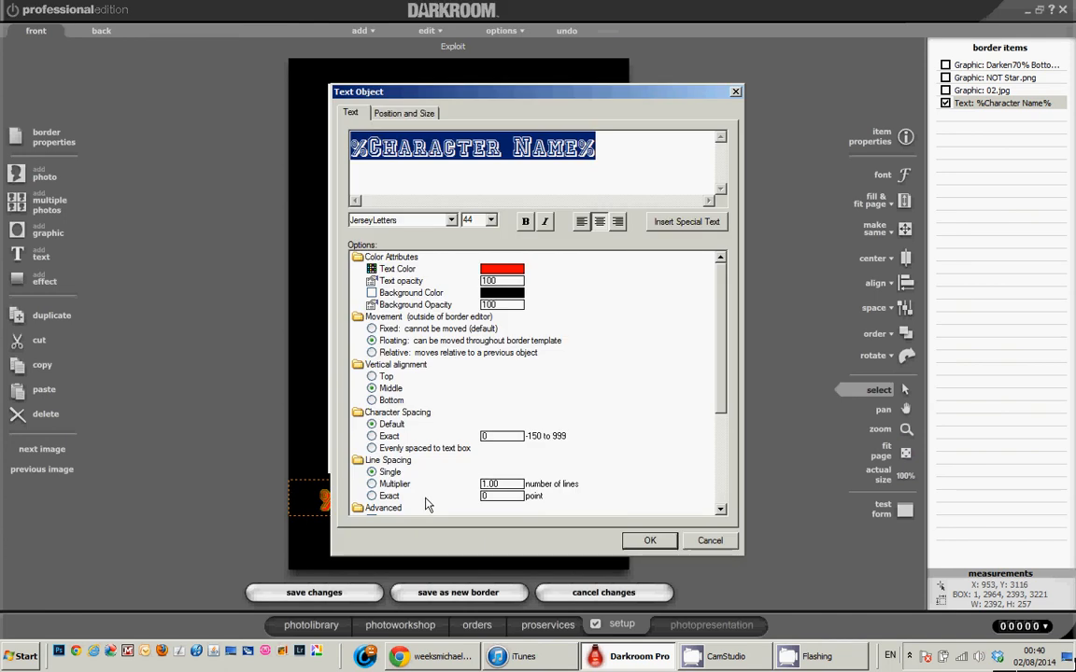
click(509, 270)
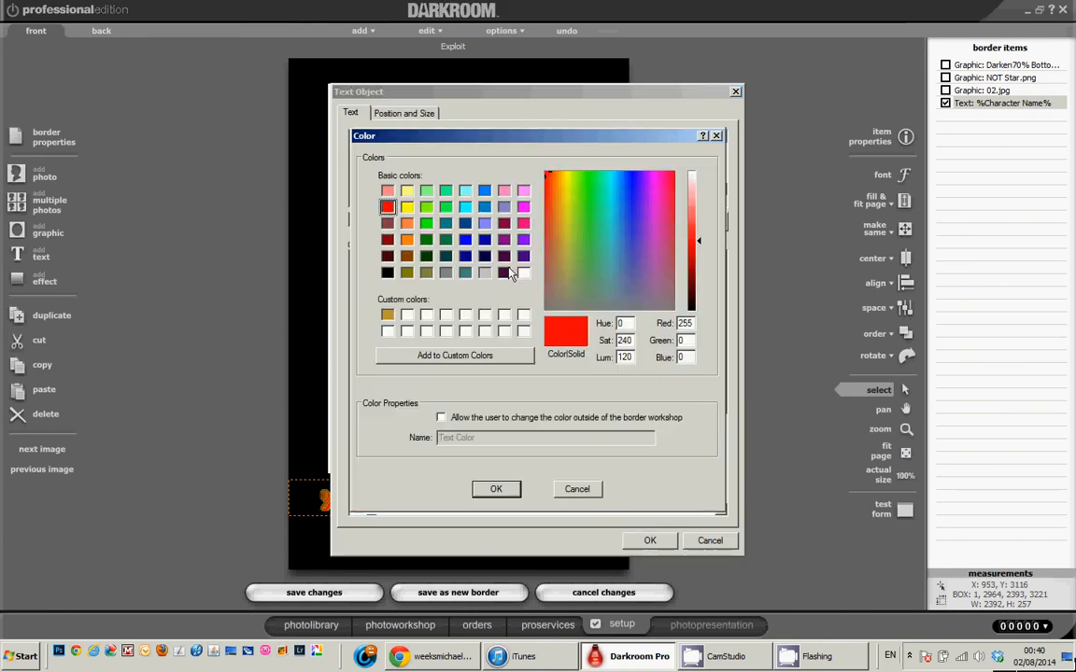
click(441, 418)
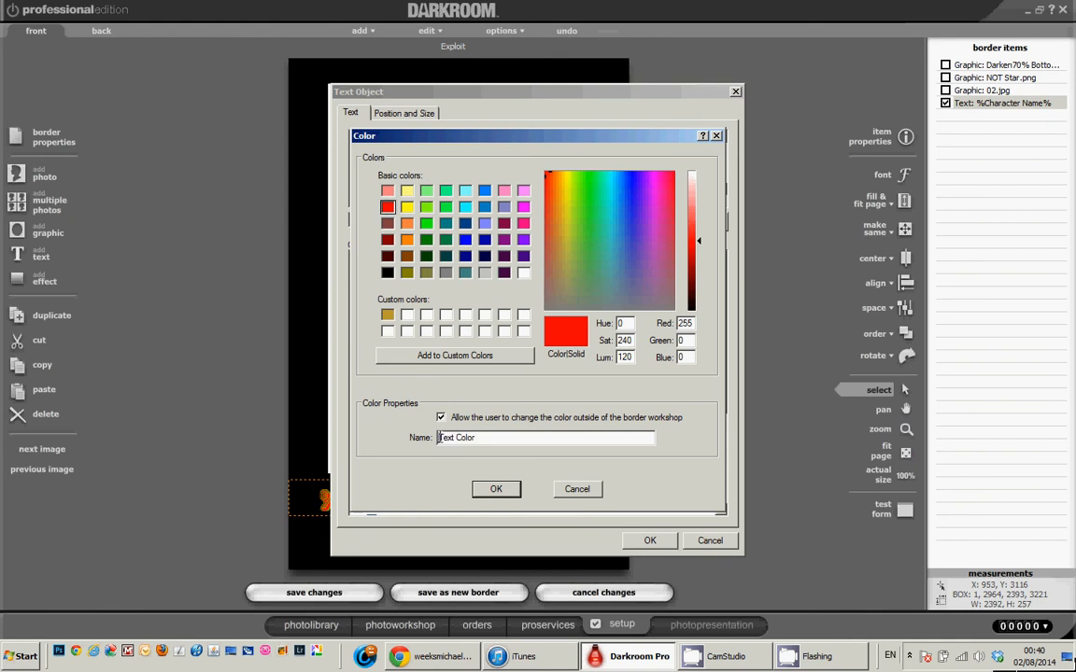
click(438, 436)
text(Character)
click(496, 489)
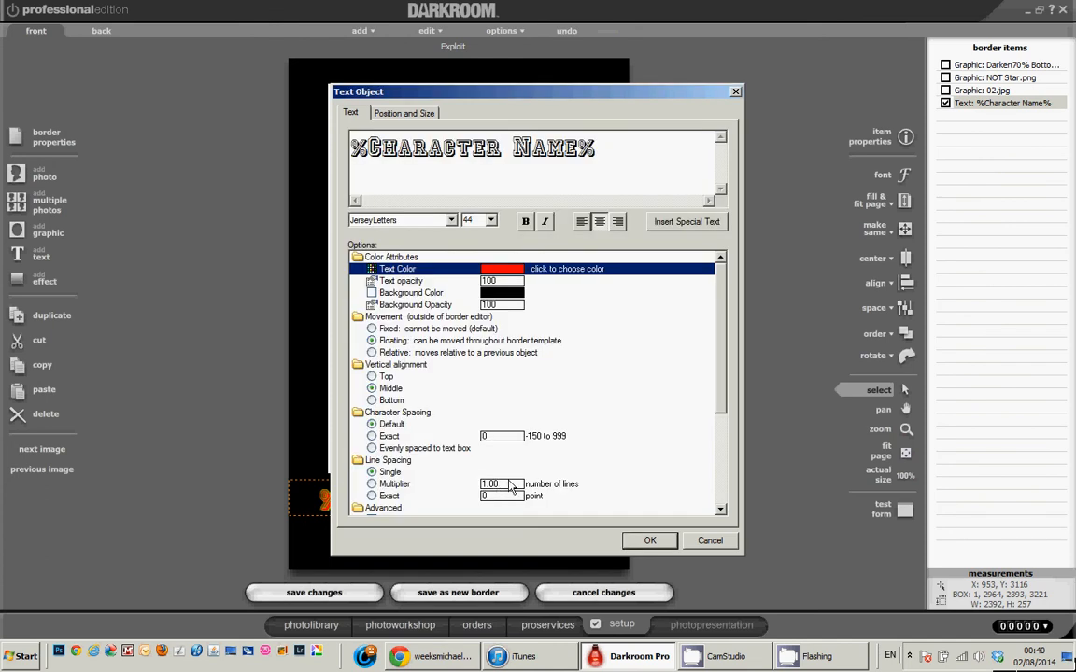
Step: Make the character name's outline color user-changeable outside the border workshop, adding Character to the color's name
click(721, 408)
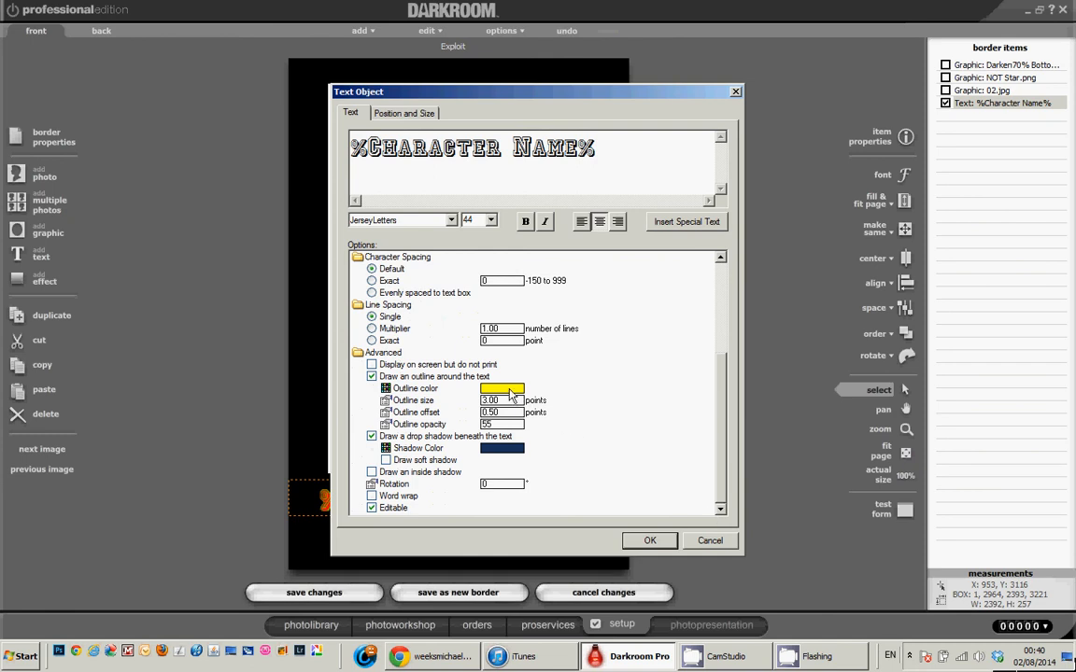
click(511, 396)
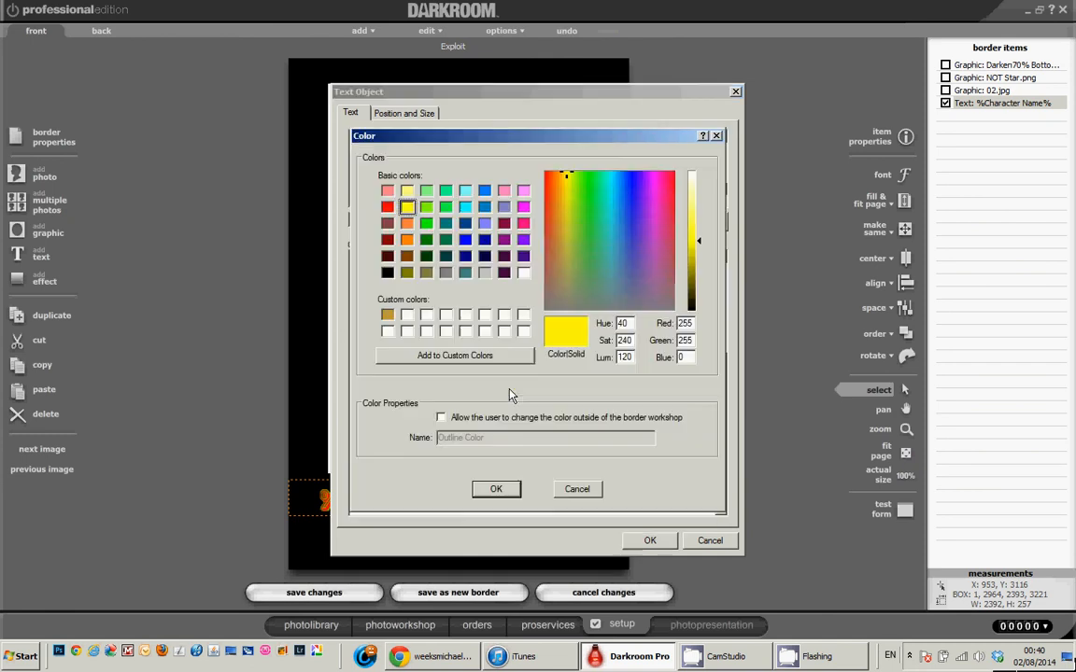
click(441, 418)
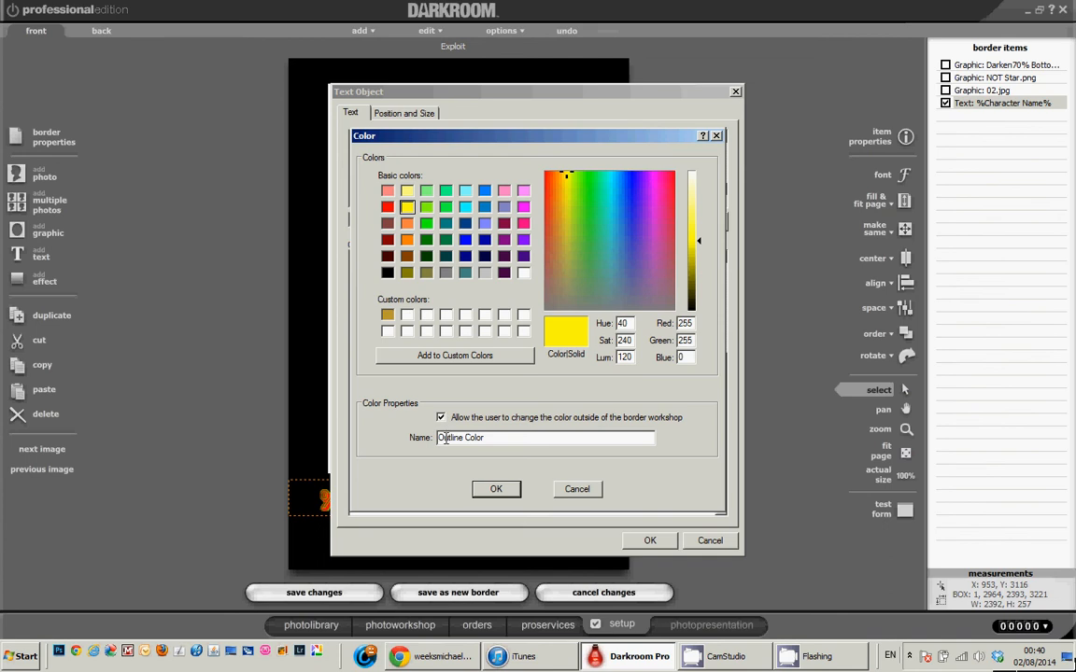
click(446, 438)
text(Character)
click(494, 489)
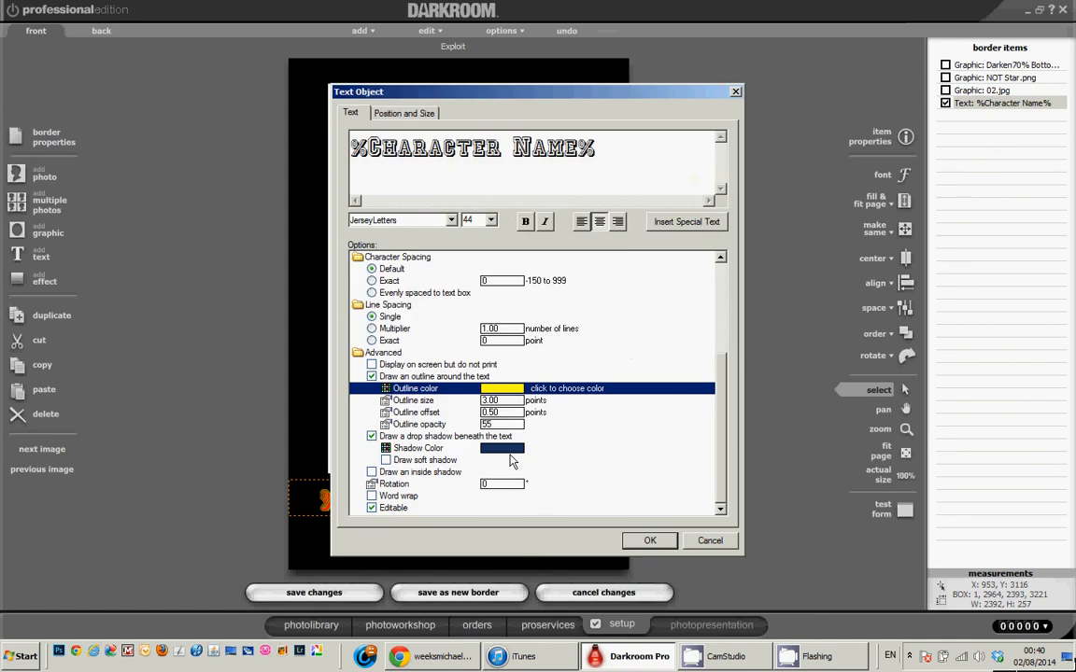
Step: Make the character name's drop shadow color user-changeable outside the border workshop, adding Character to the color's name, and apply the text settings
click(512, 450)
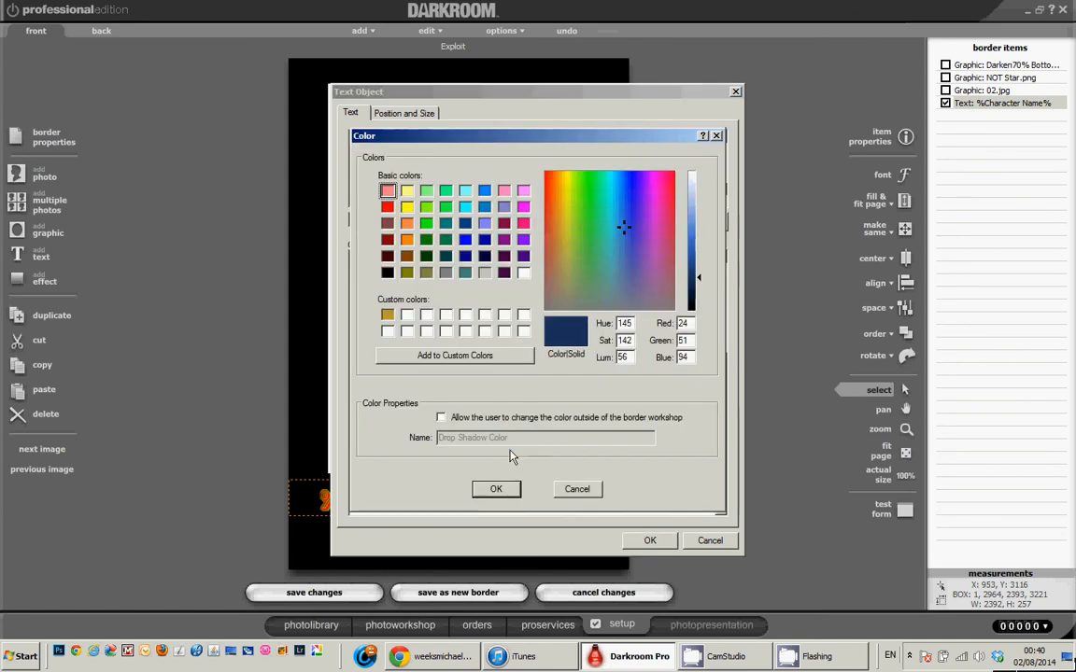
click(441, 418)
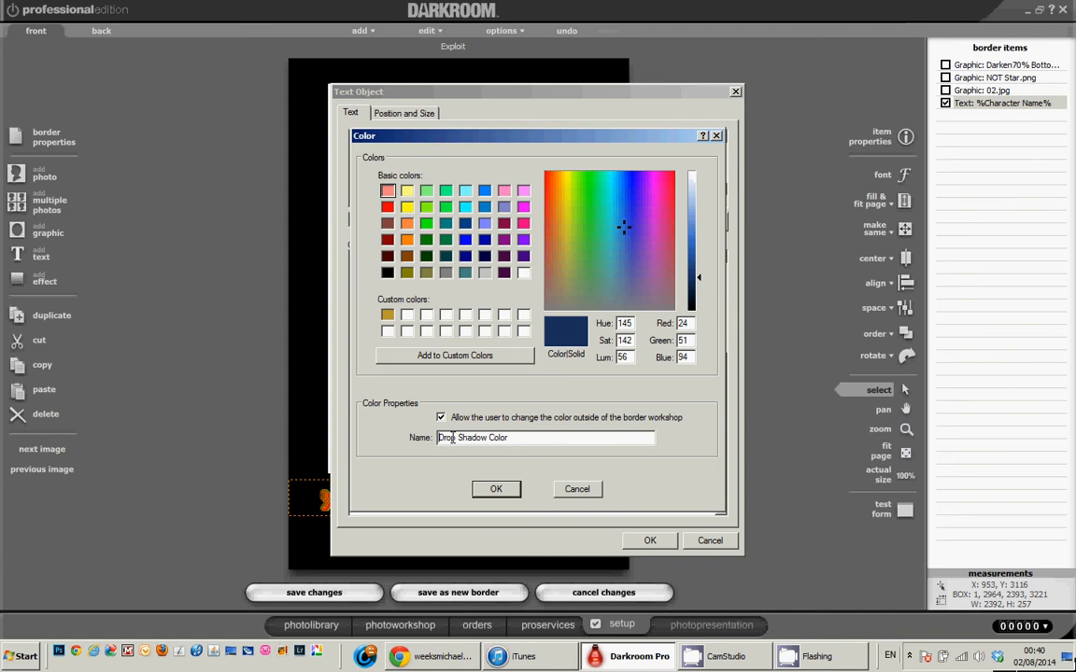
text(Character)
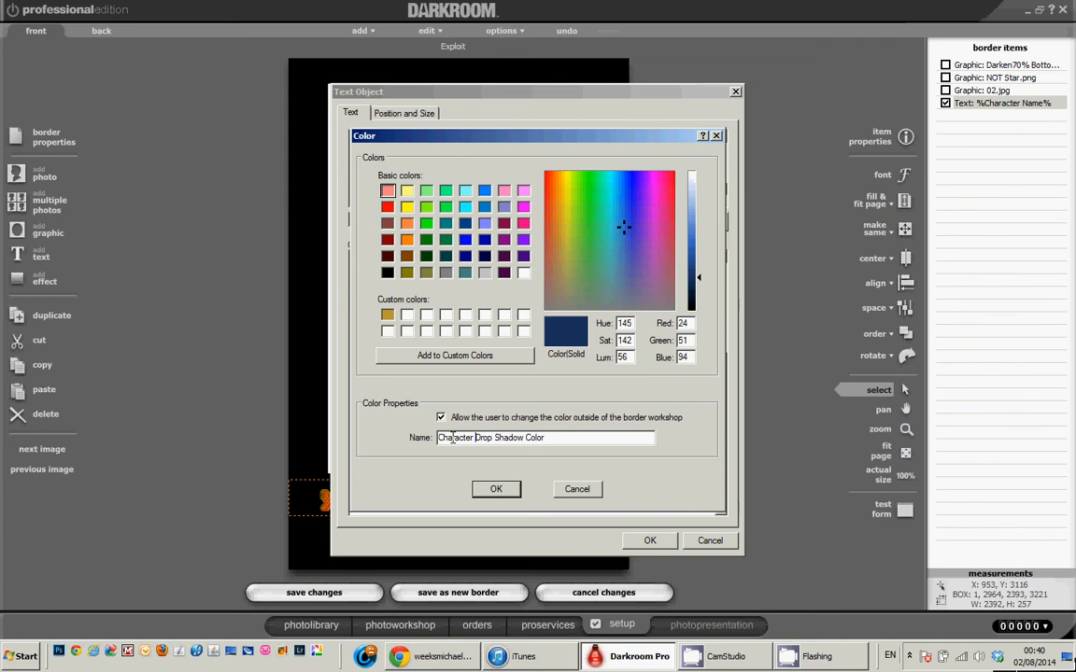
click(496, 488)
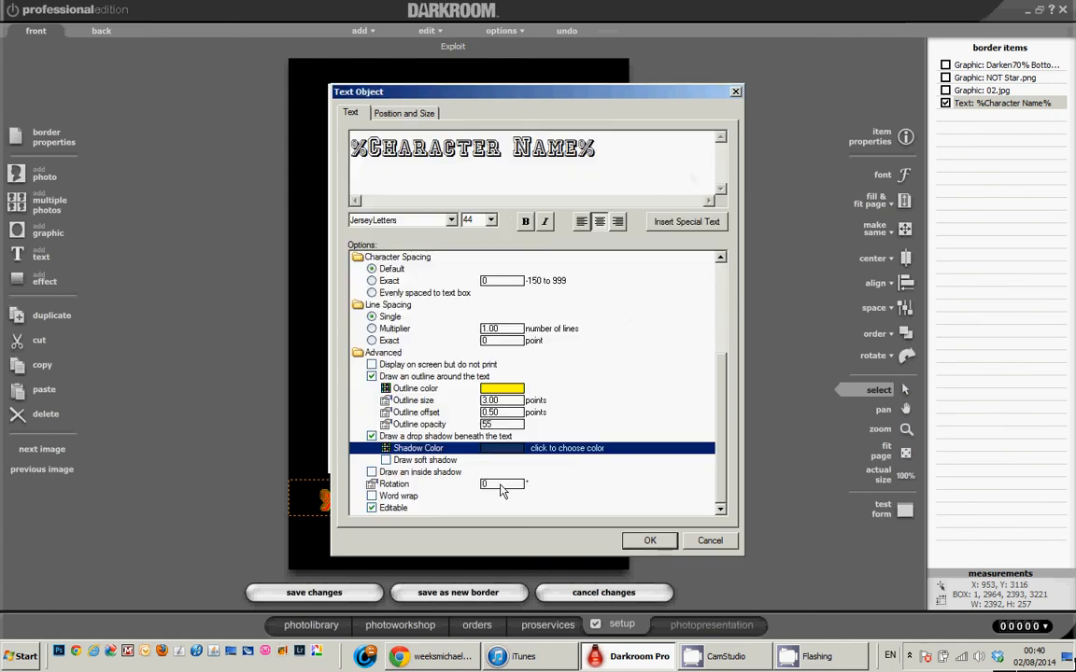
click(651, 542)
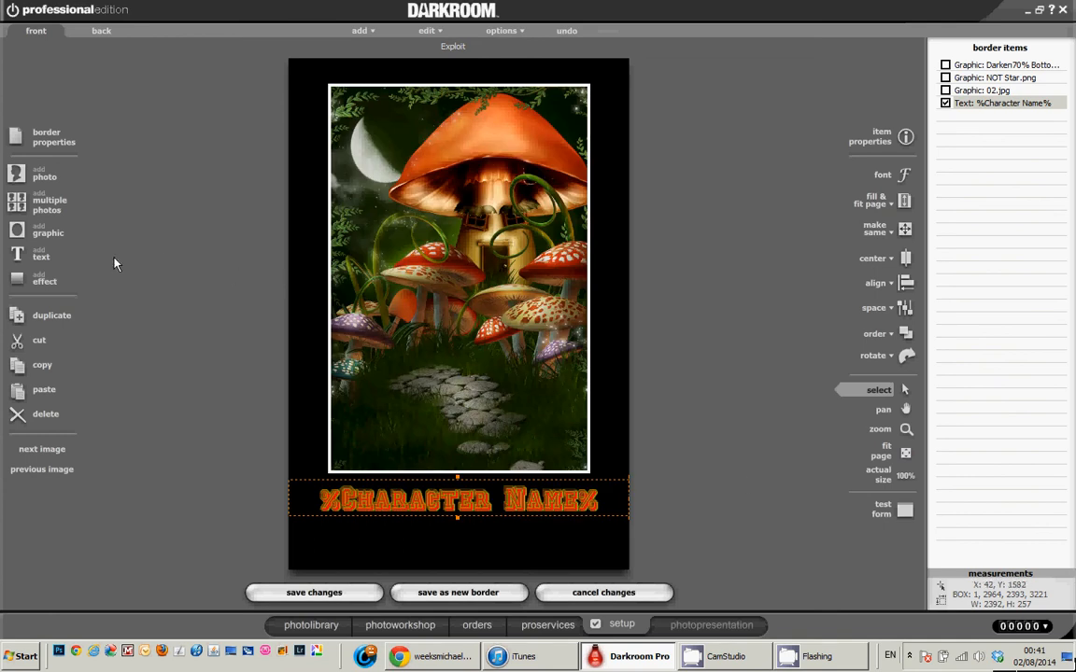
Step: Start a new text object containing the LongDate variable and set its font to Broadway
click(39, 260)
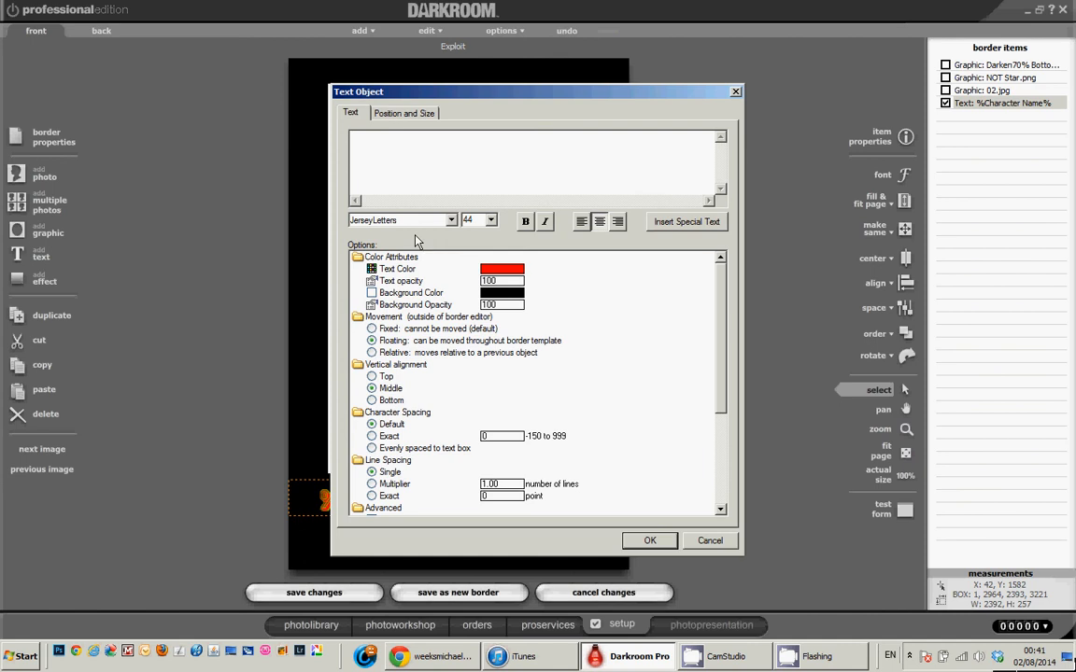
click(676, 224)
mouse_move(740, 241)
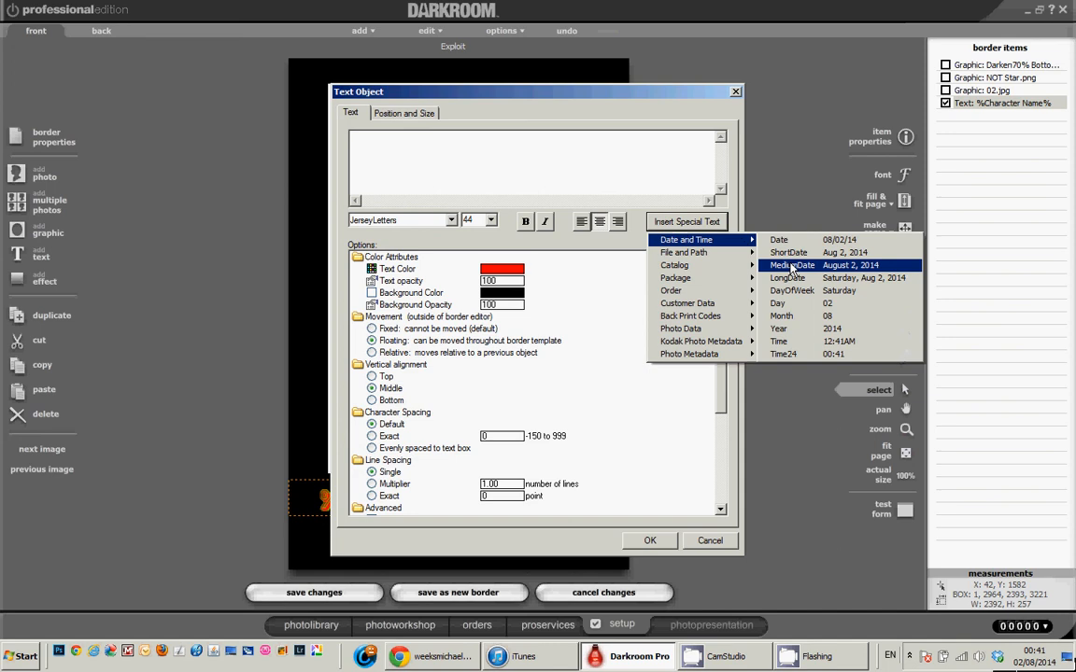
click(790, 279)
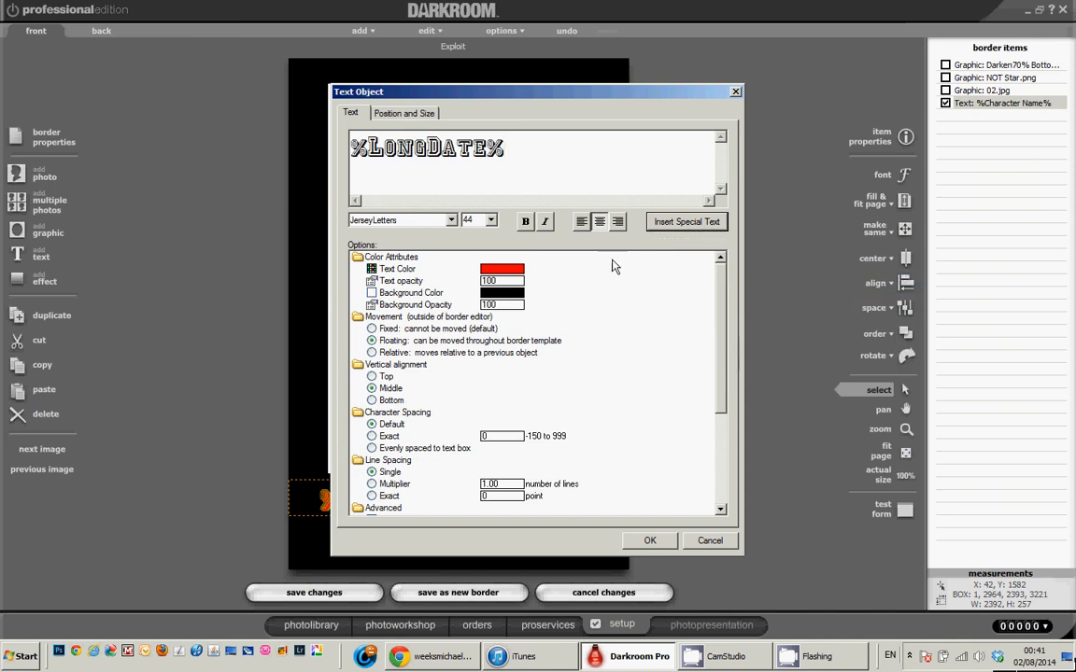
click(451, 221)
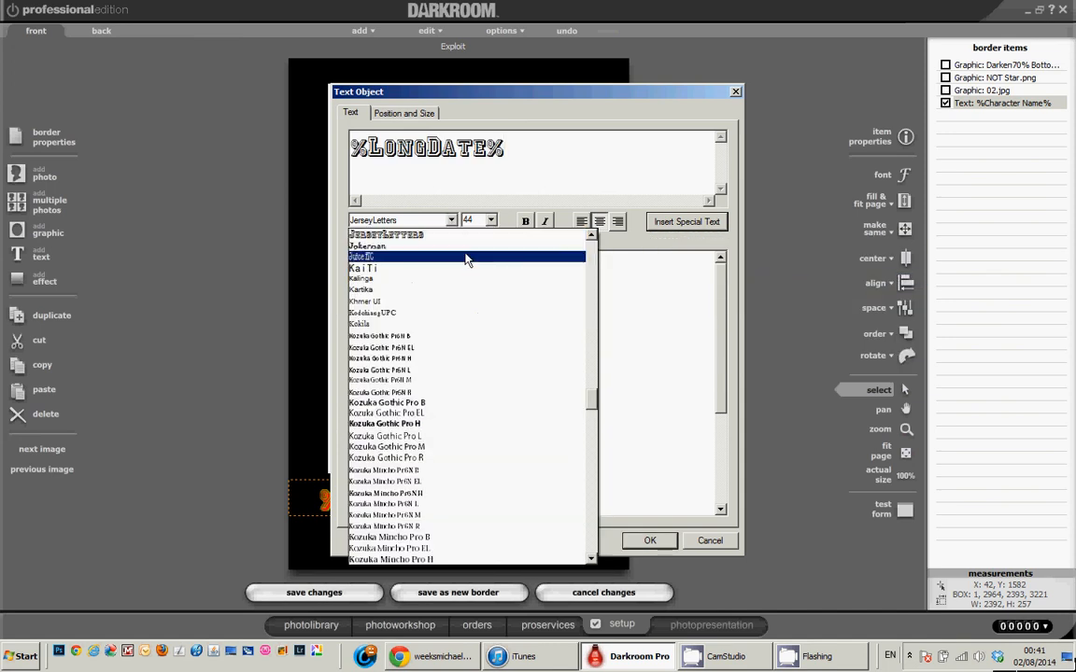
drag(590, 402, 588, 285)
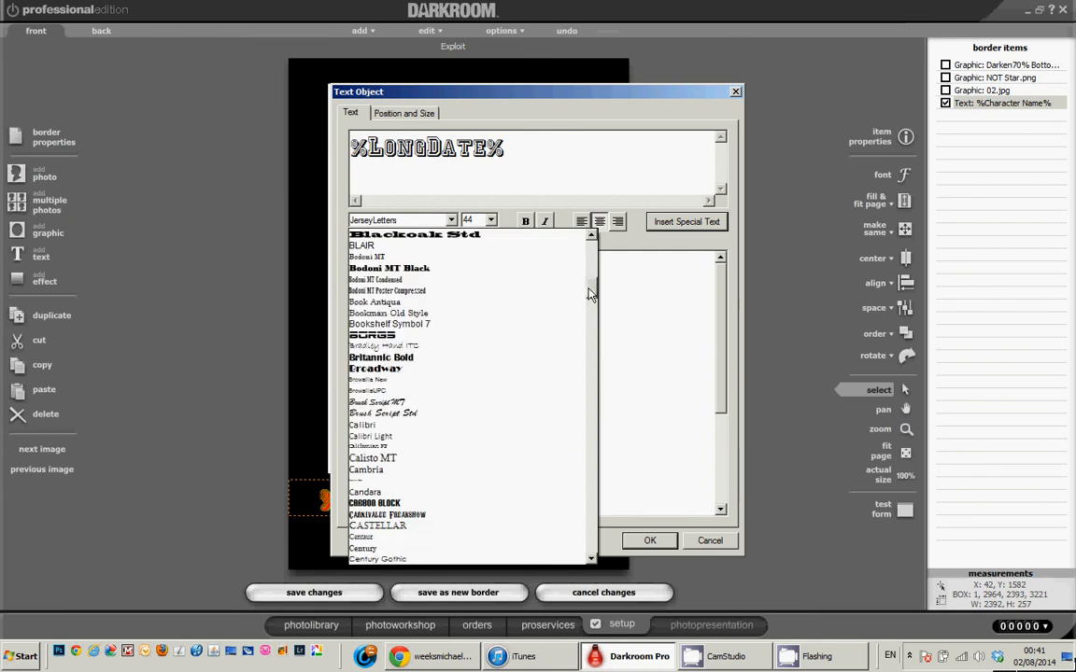
click(522, 369)
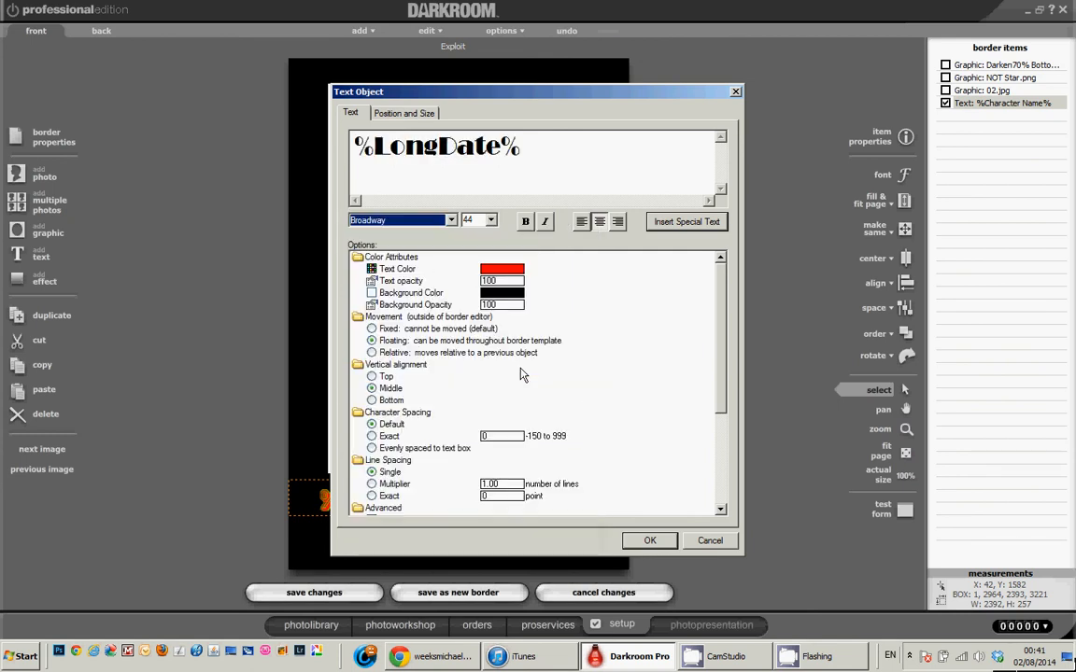
Step: Make the date's text color user-changeable outside the border workshop, adding Date to the color's name
click(512, 273)
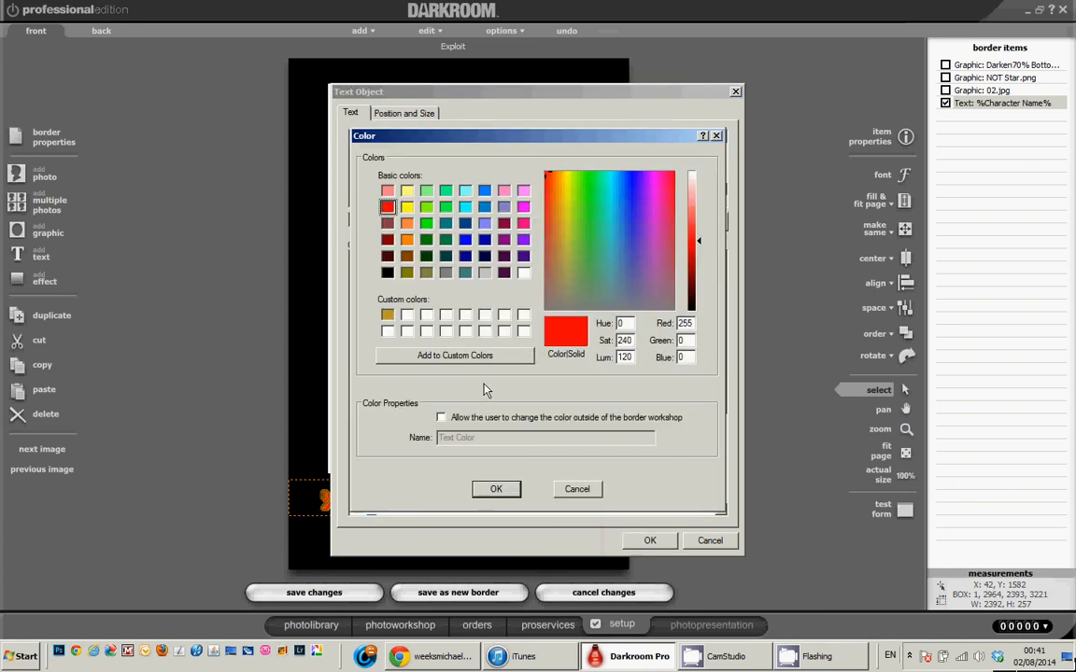
click(441, 417)
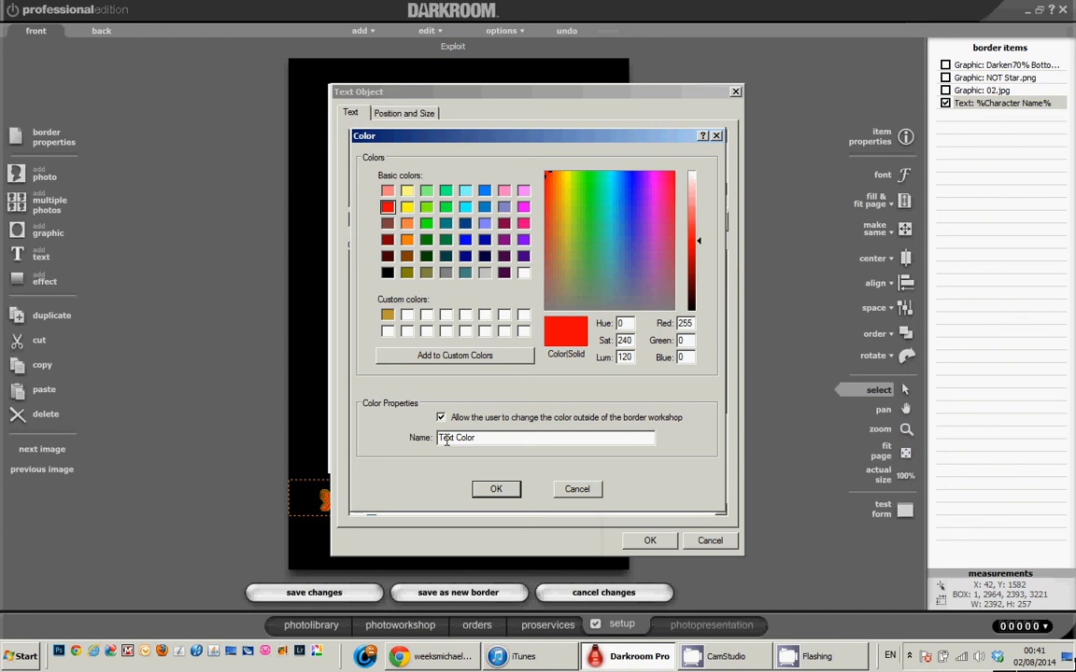
text(Date)
click(493, 489)
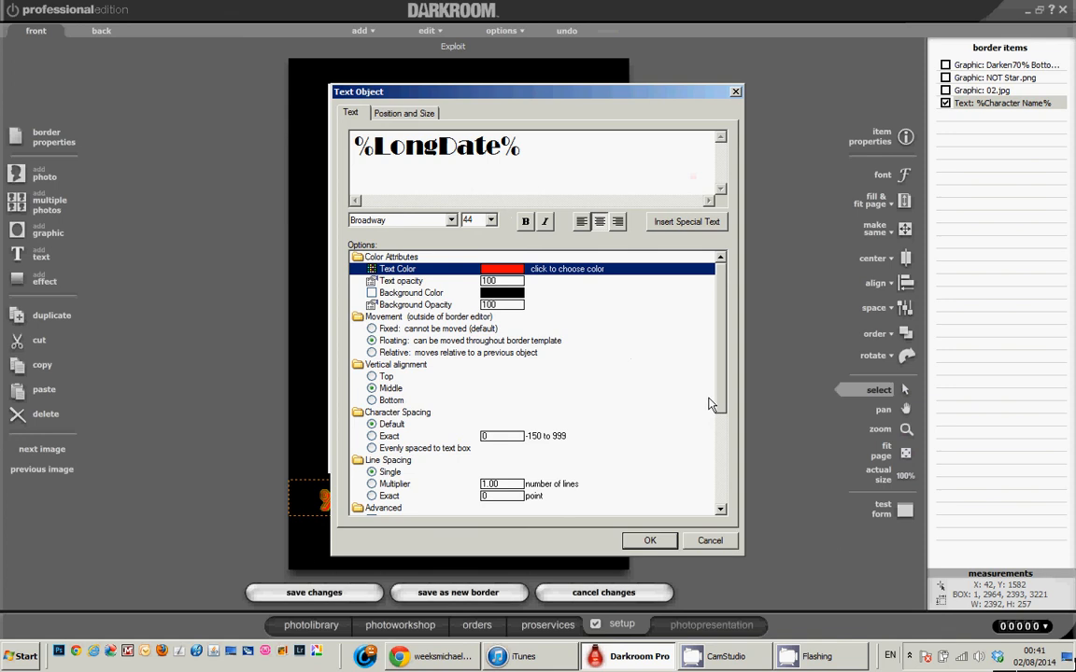
Step: Make the date's outline color user-changeable outside the border workshop, adding Date to the color's name
scroll(644, 364, down, 5)
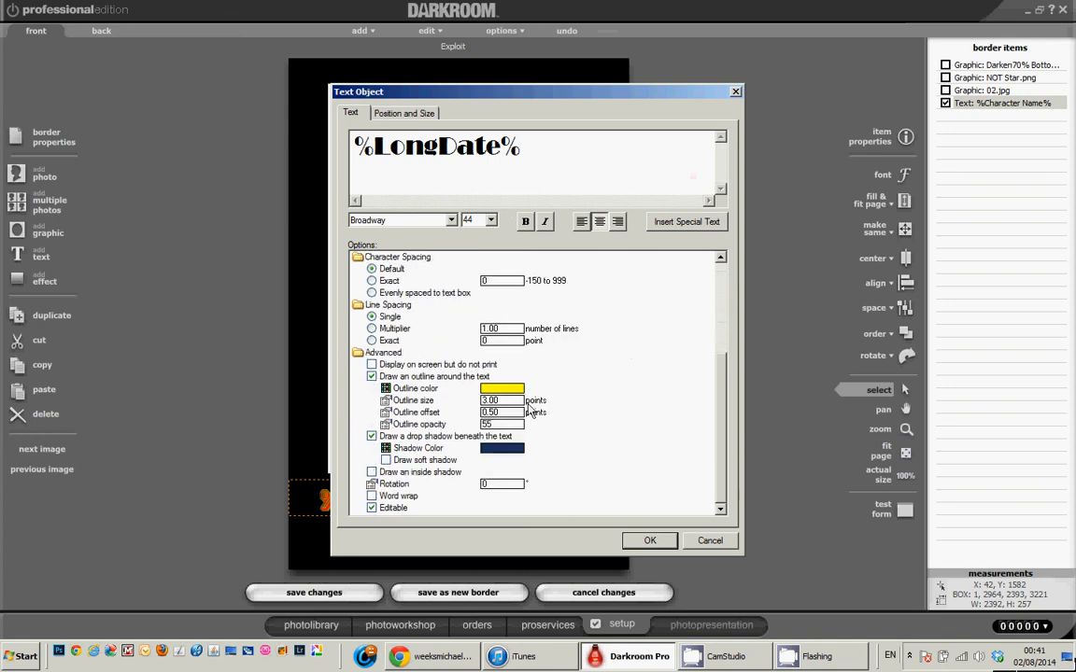
click(501, 388)
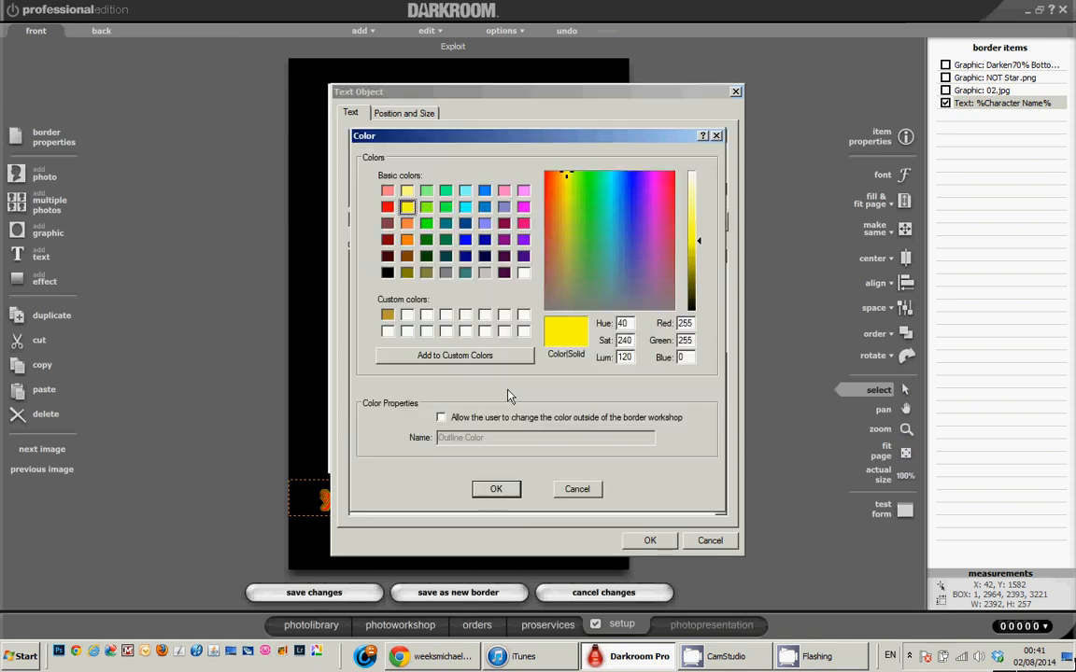
click(442, 419)
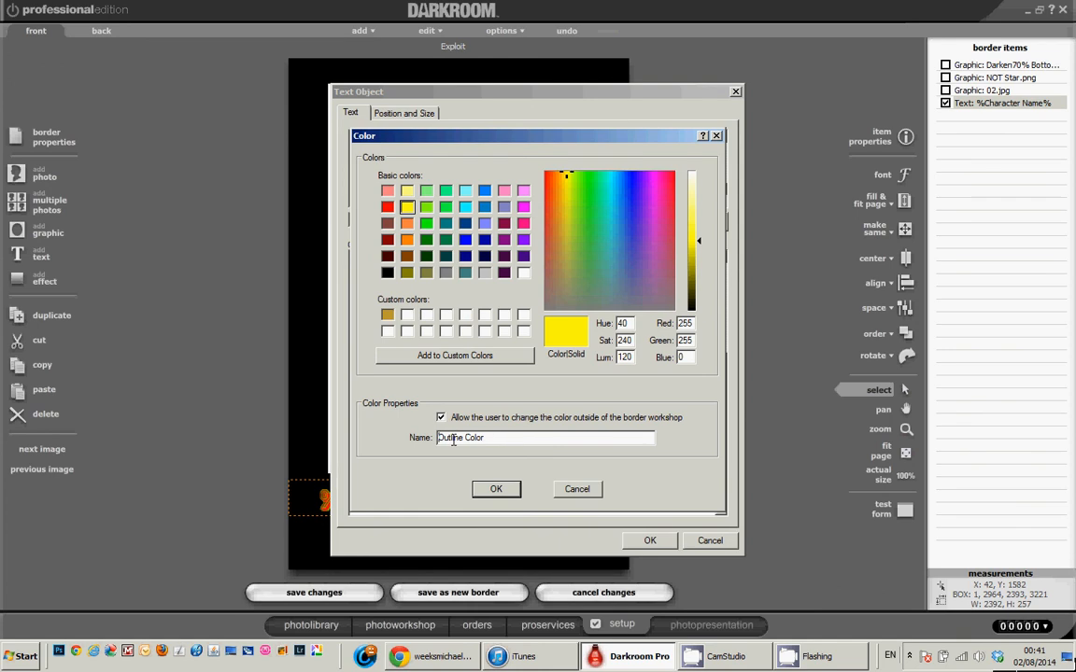
text(Date)
click(496, 491)
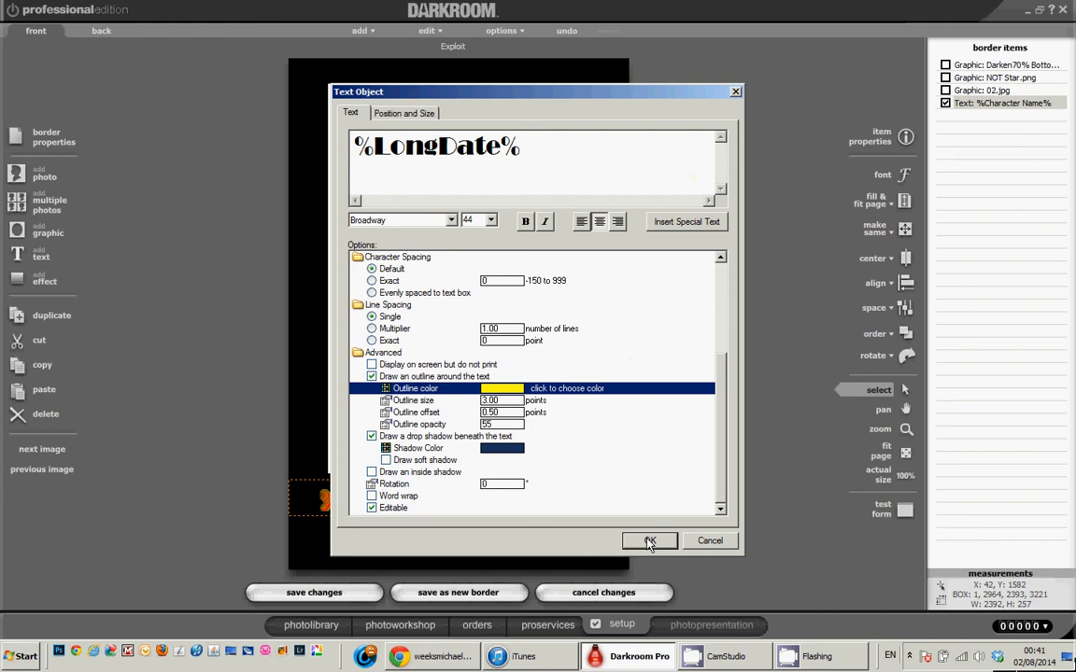
Step: Make the date's drop shadow color user-changeable with Date added to its name, and place the date text on the template
click(504, 448)
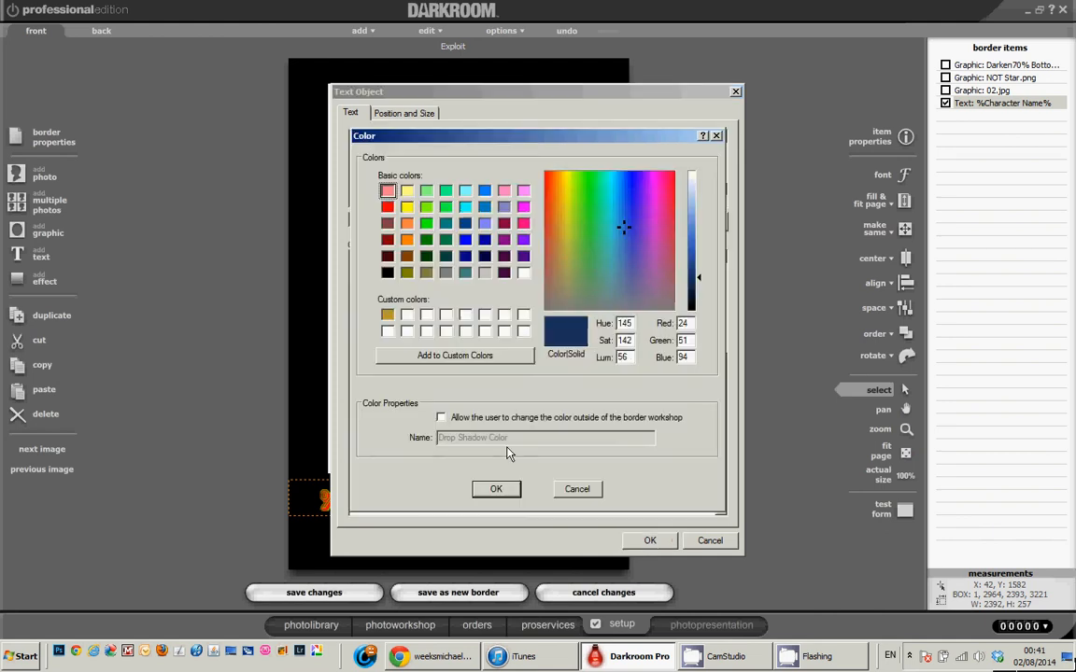
click(441, 417)
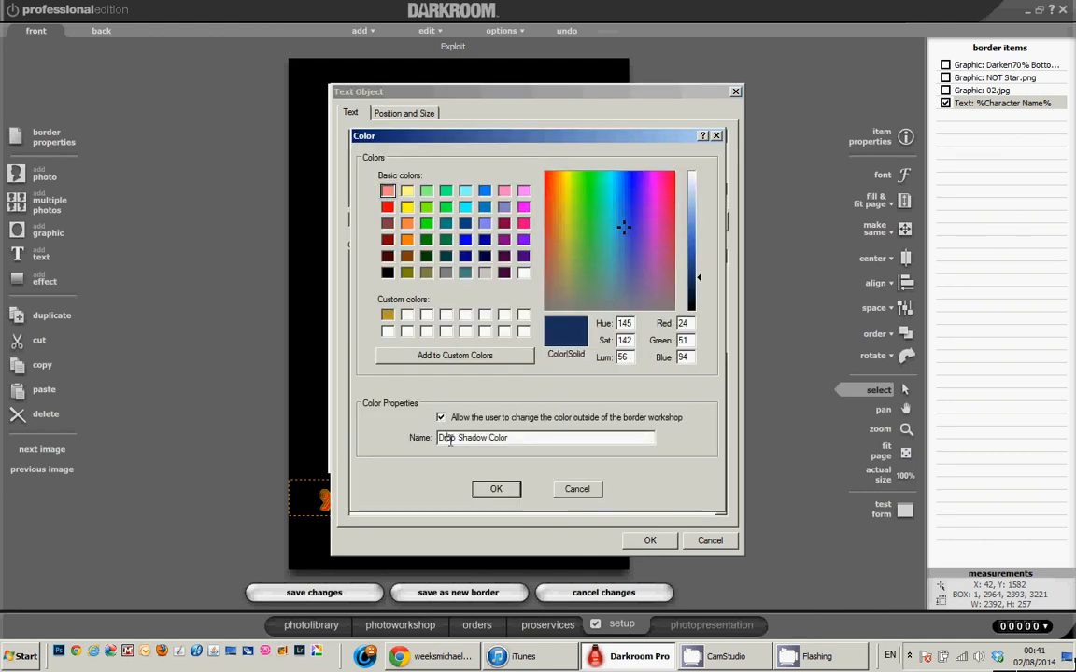
text(Date)
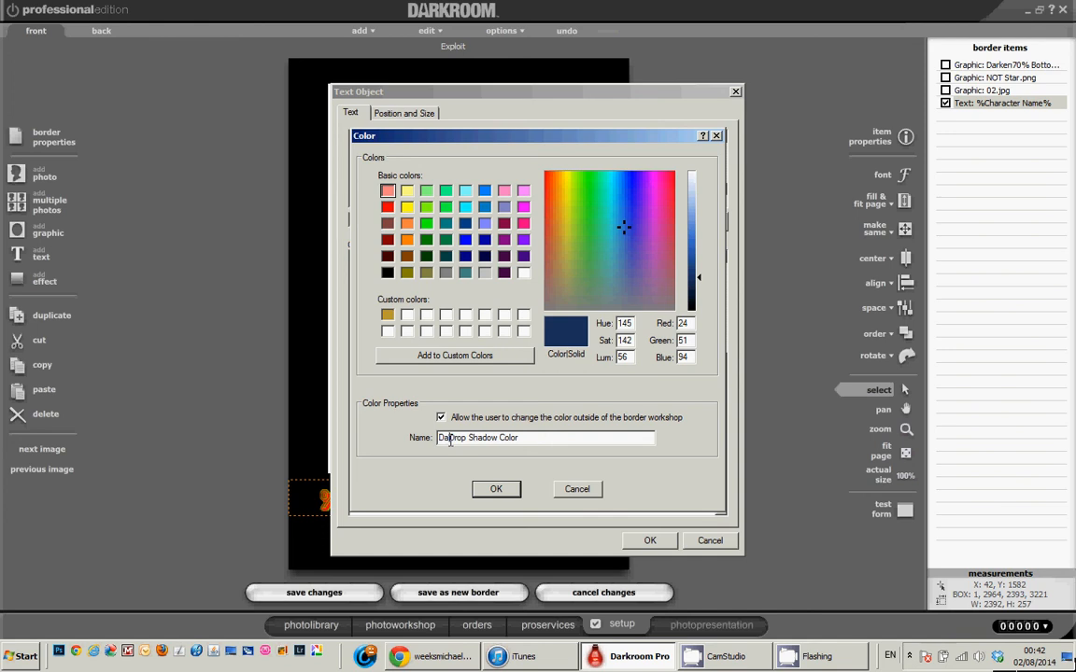
click(494, 488)
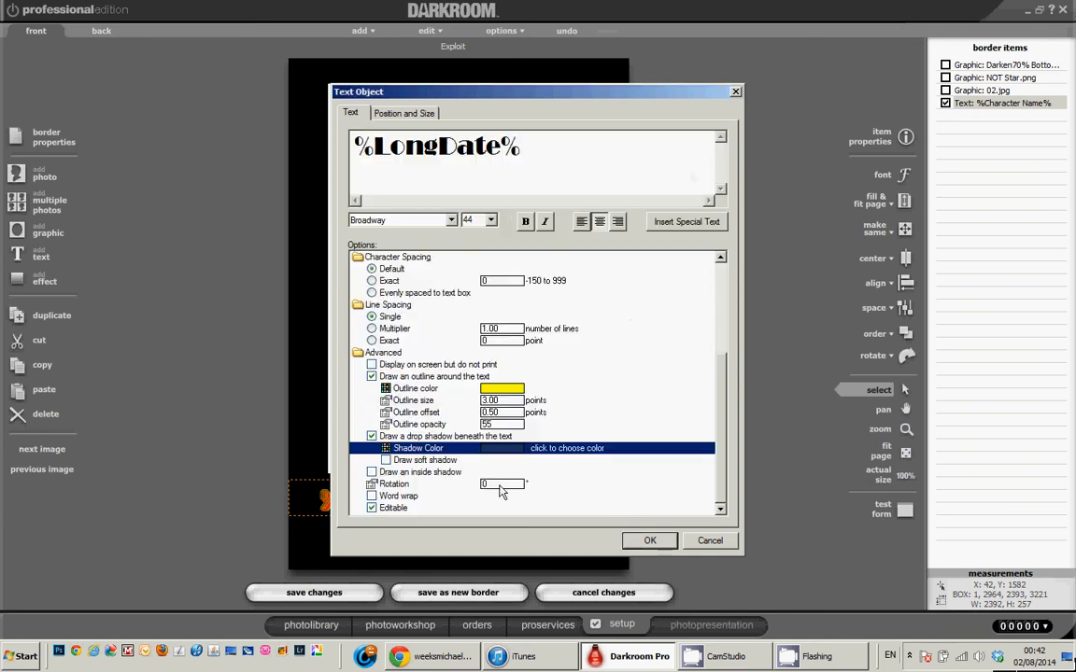
click(642, 539)
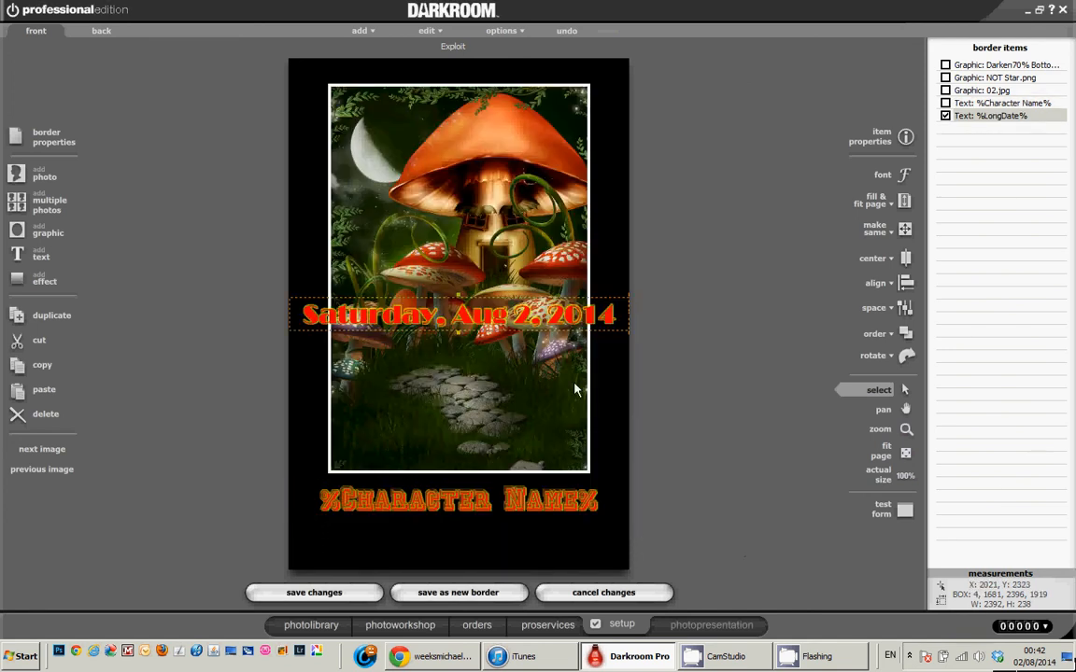
Step: Reduce the date text to size 26 and move it just below the character name
double_click(526, 320)
click(492, 225)
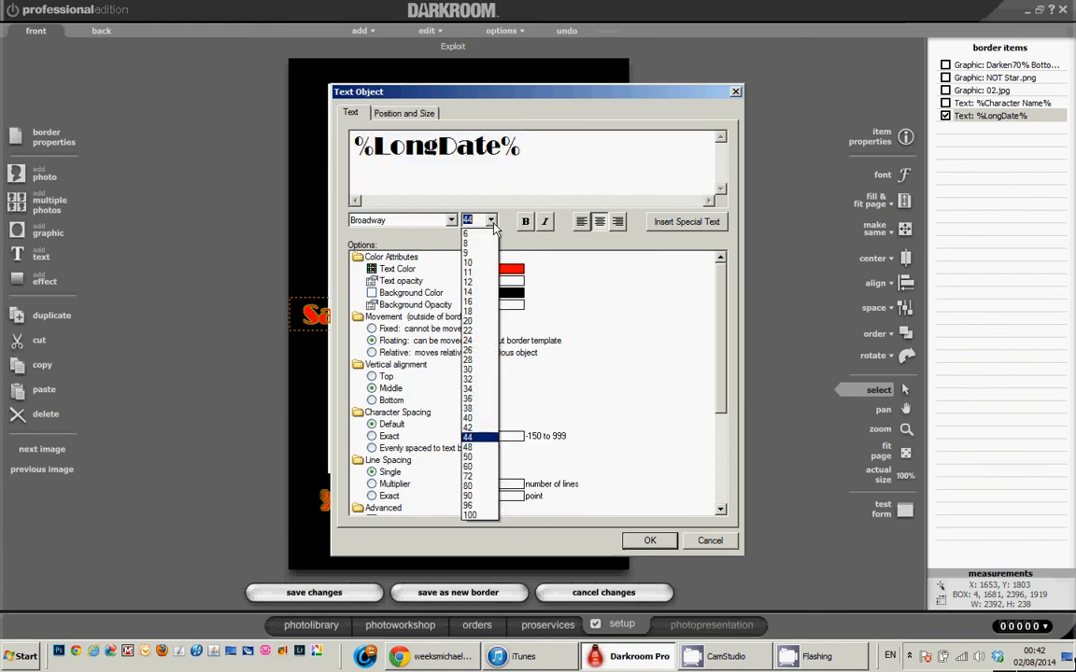
click(476, 371)
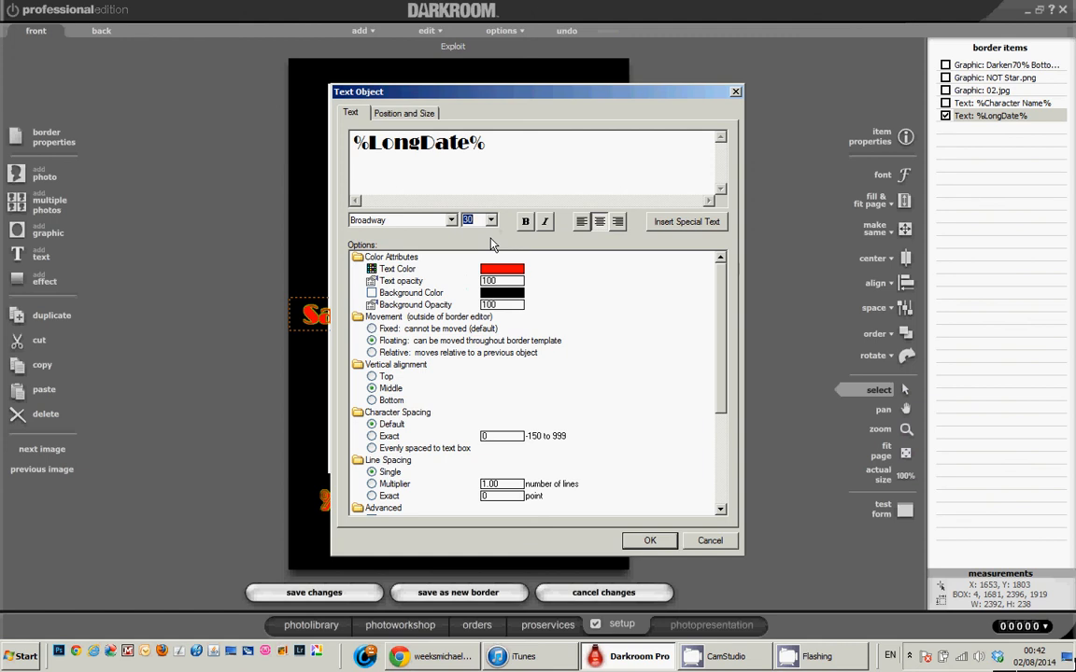
scroll(490, 238, up, 2)
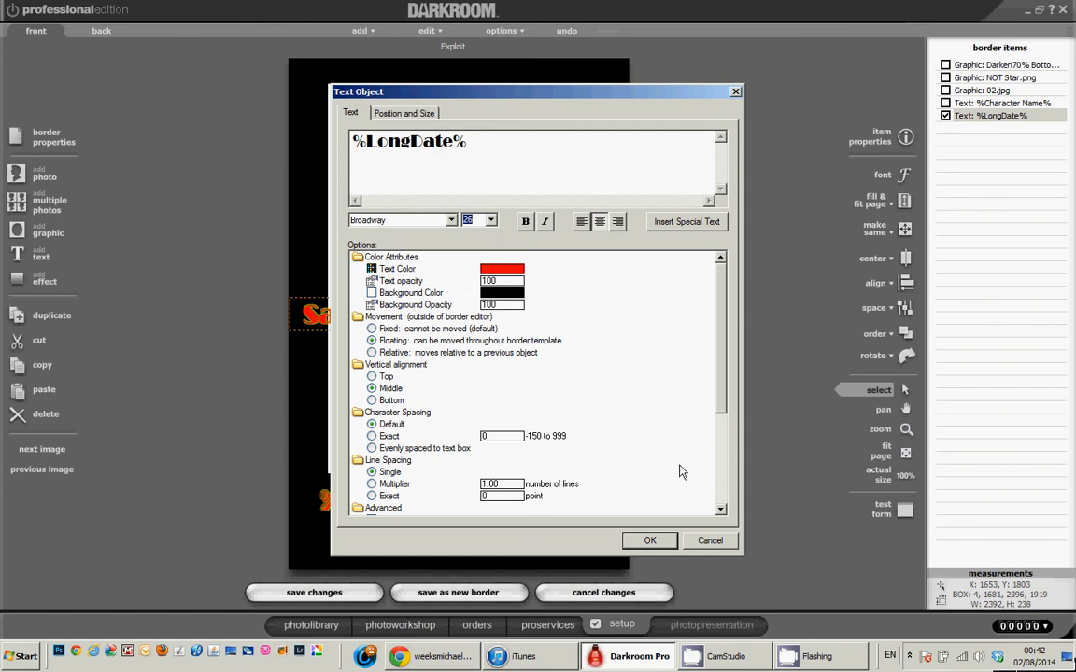
click(646, 541)
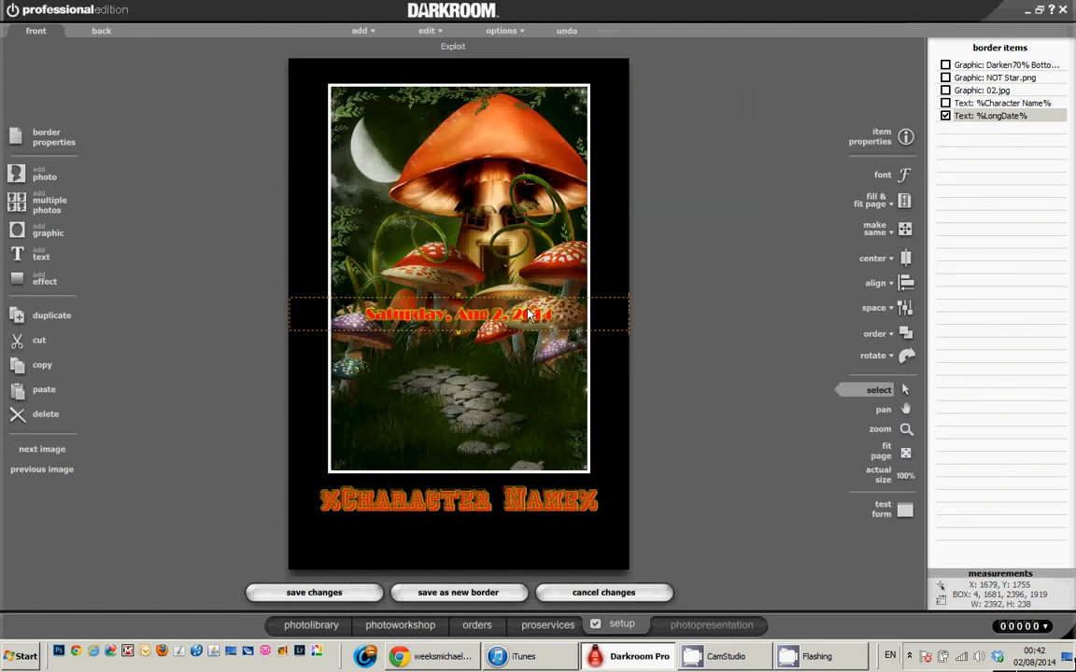
drag(529, 315, 528, 539)
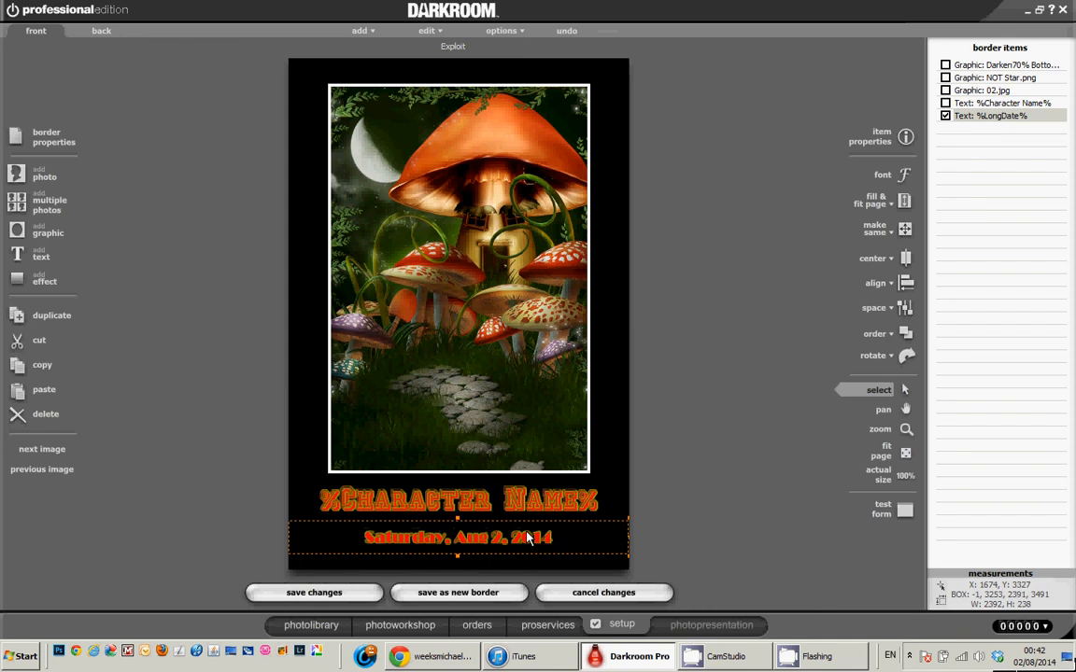
Step: Add a chroma-key photo 6 inches wide and 9 inches high, and position it exactly over the framed background graphic
click(46, 176)
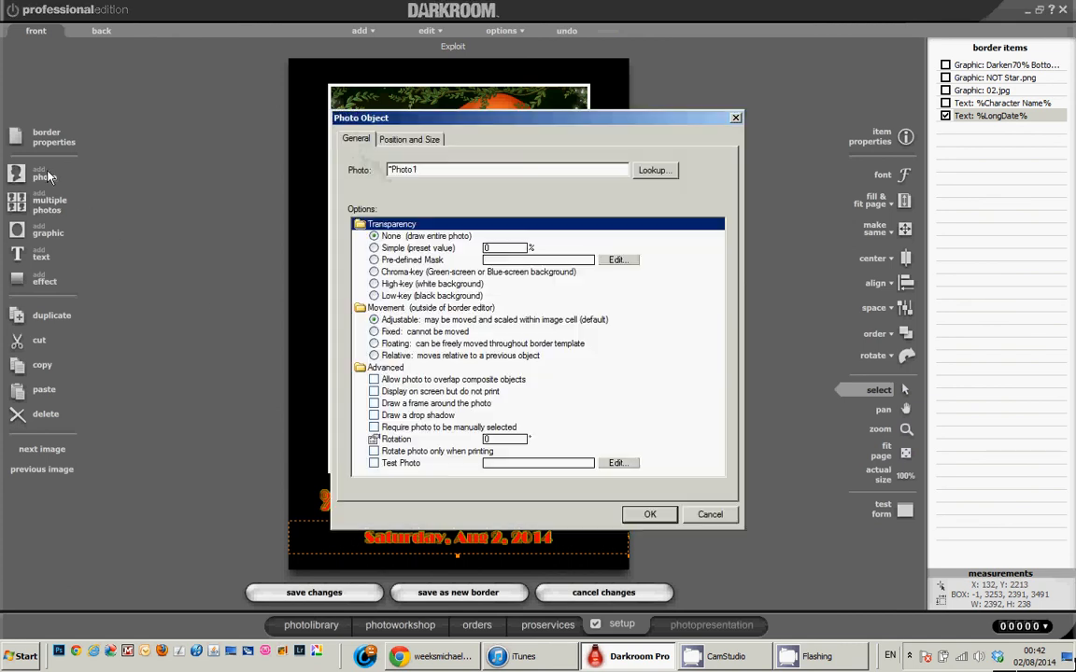
click(399, 272)
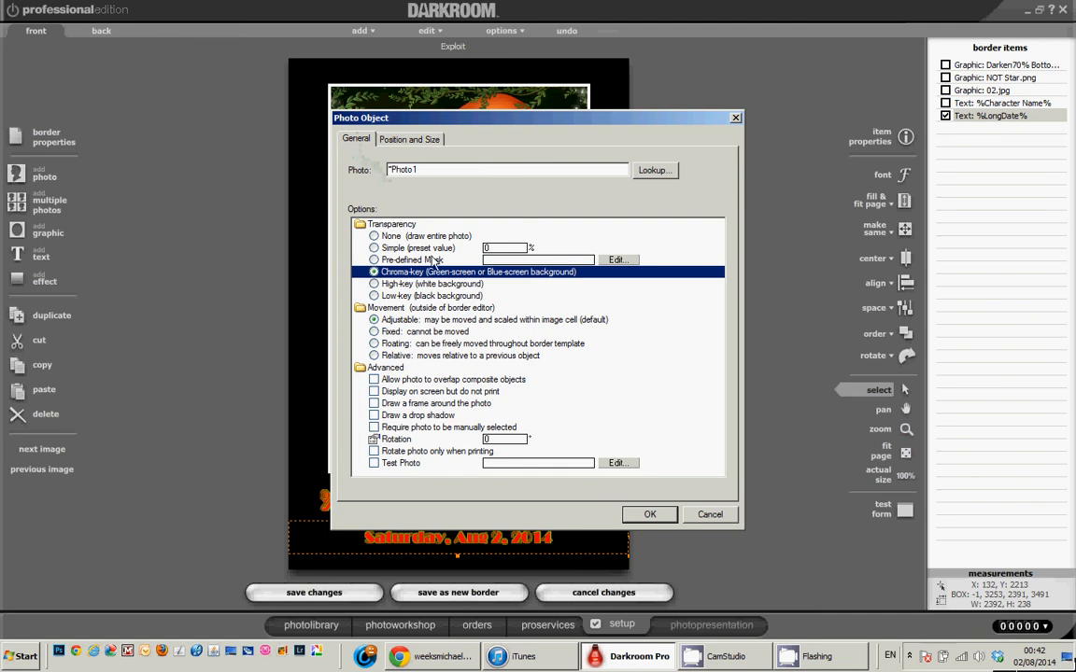
click(427, 141)
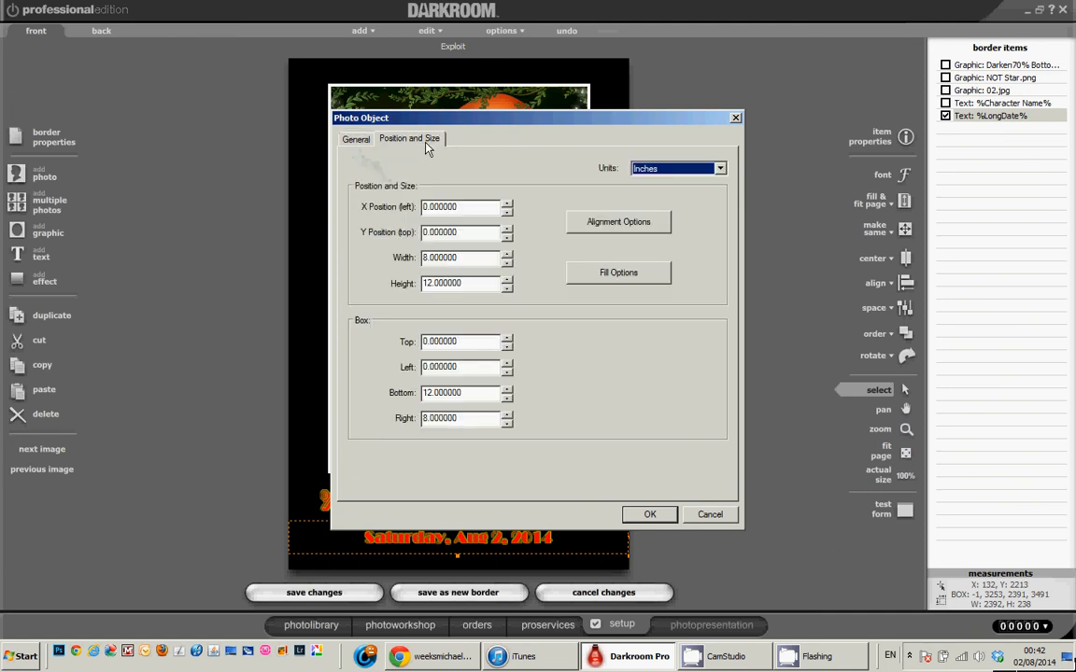
click(478, 261)
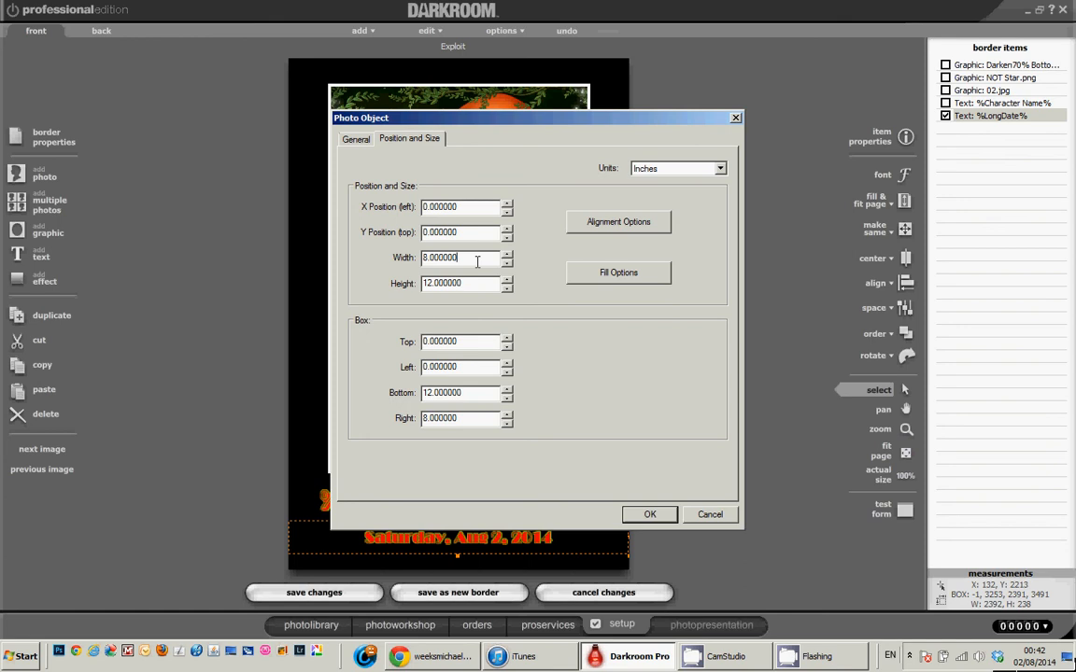
key(BackSpace)
key(BackSpace)
key(BackSpace)
key(BackSpace)
key(BackSpace)
key(BackSpace)
key(BackSpace)
key(BackSpace)
text(6)
key(Tab)
text(9)
click(649, 515)
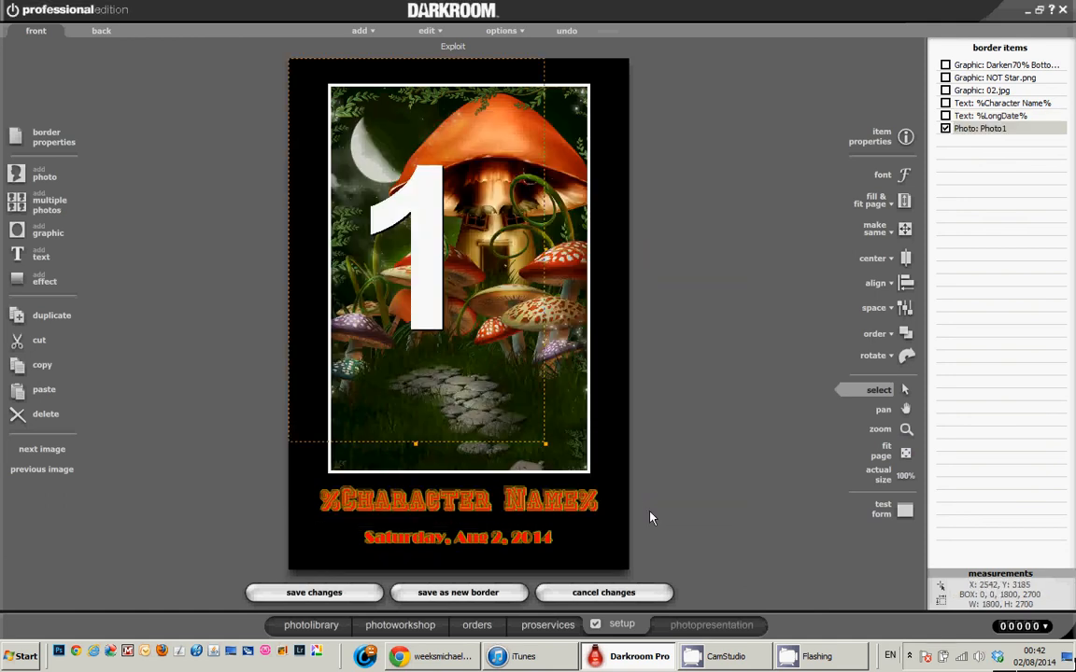
drag(465, 310, 481, 328)
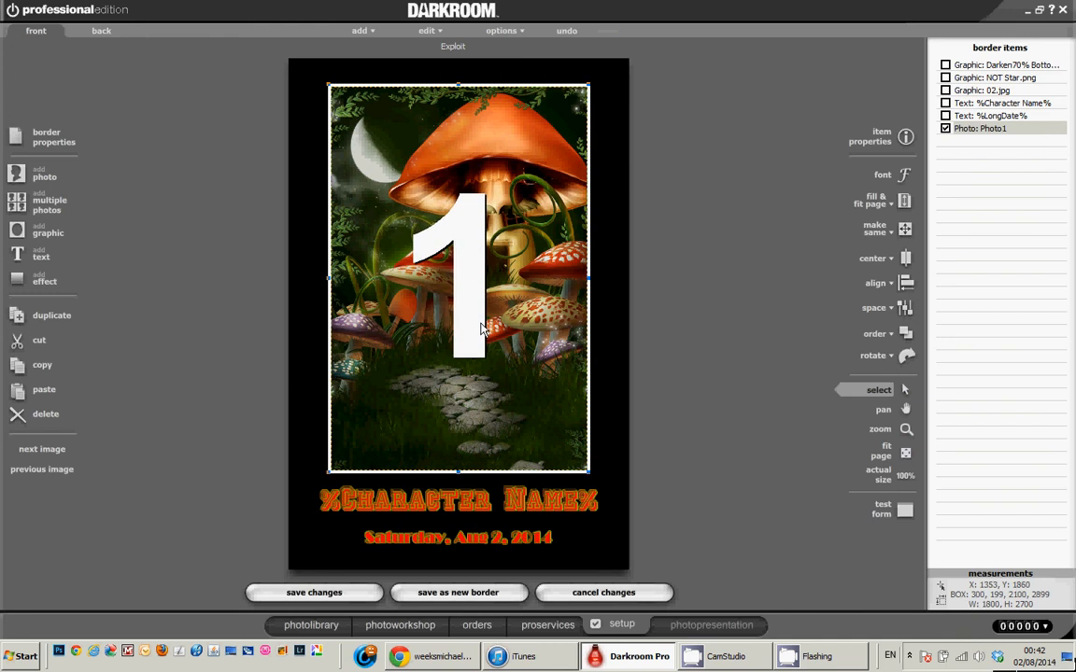
Step: Save the template as a new border named Exploit in the Alice folder of Sample Borders
click(457, 593)
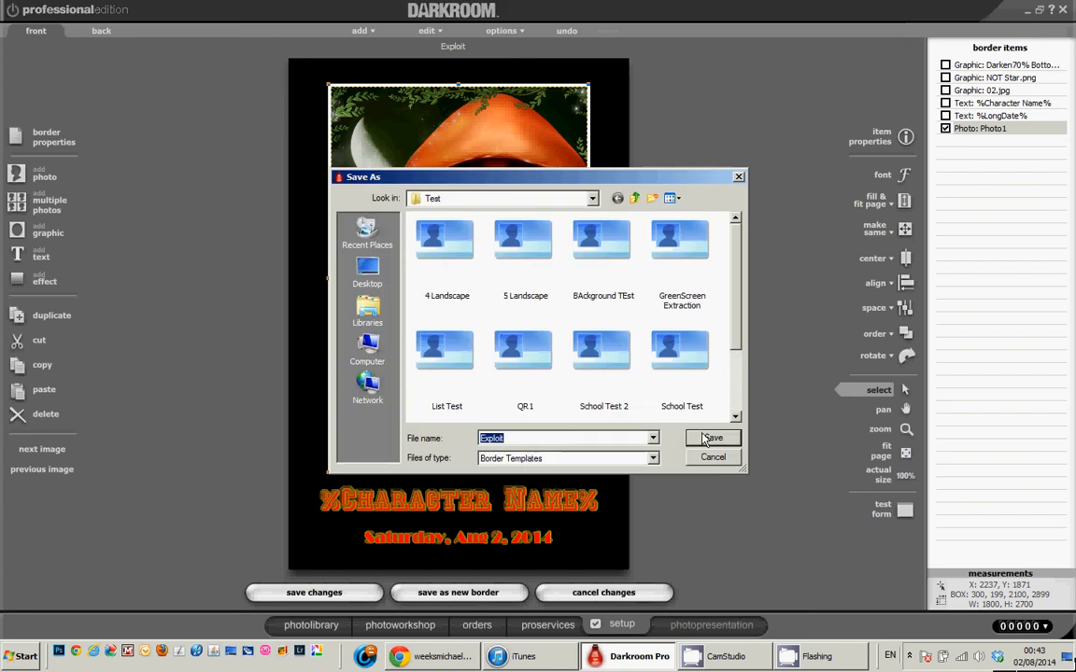
click(592, 198)
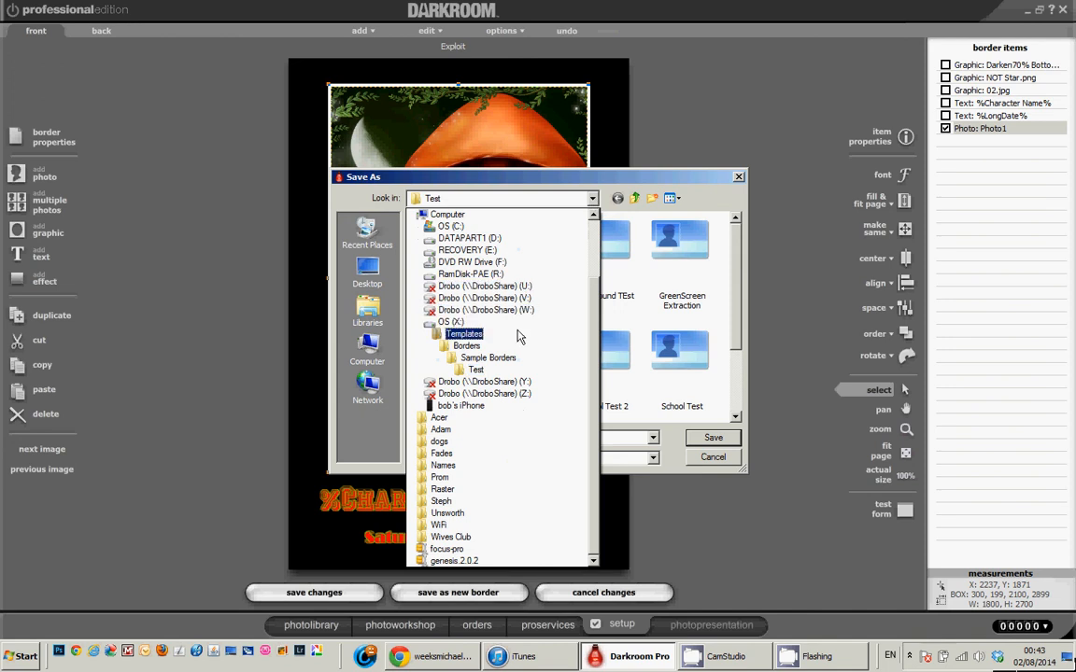
click(512, 361)
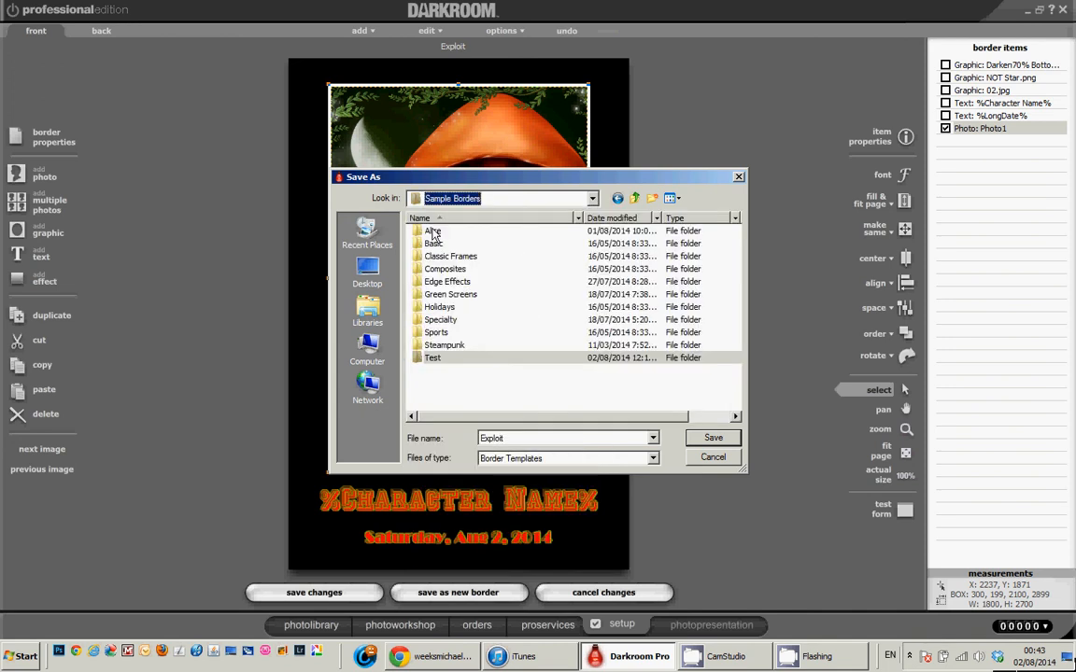
double_click(456, 233)
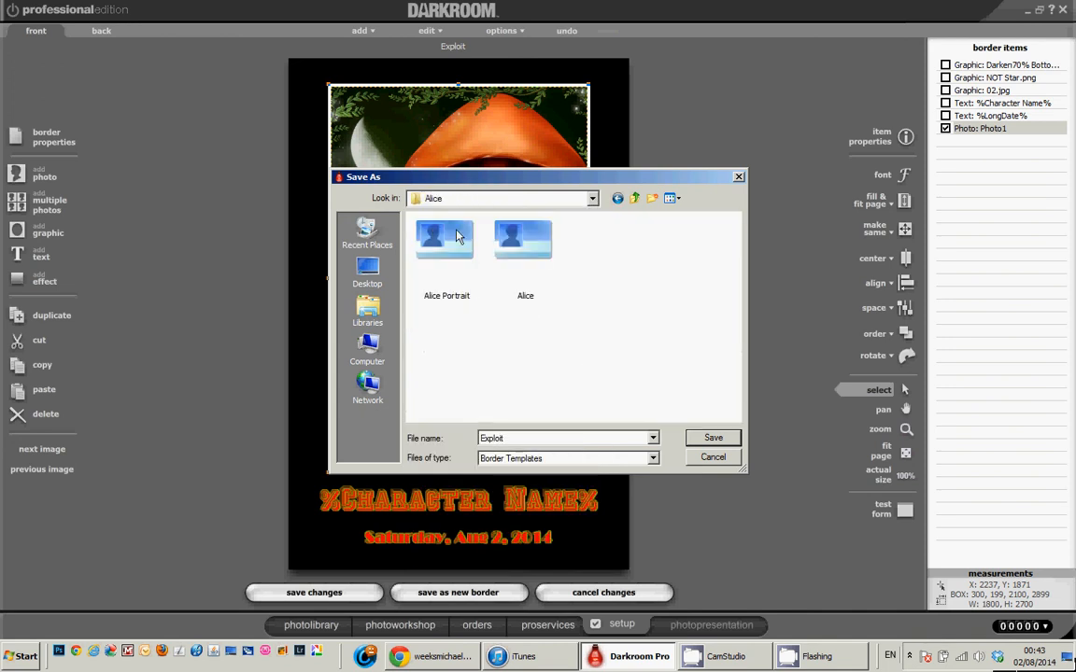
click(711, 438)
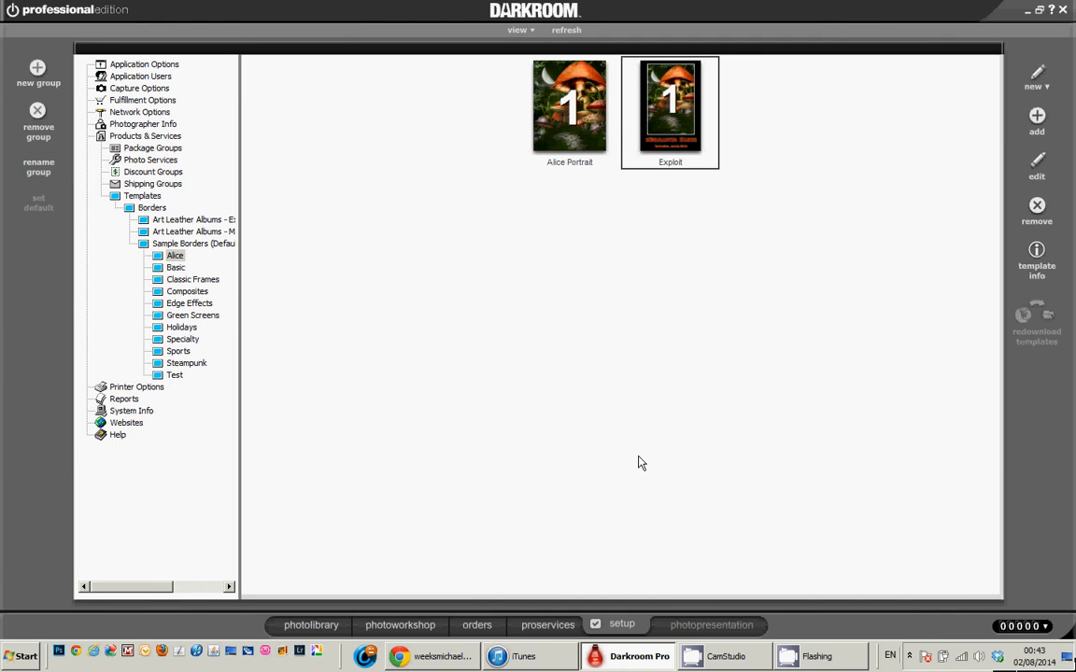
Step: Apply the Alice group's Exploit border to the current green-screen photo in the photo workshop, with Alice as the character name
click(407, 625)
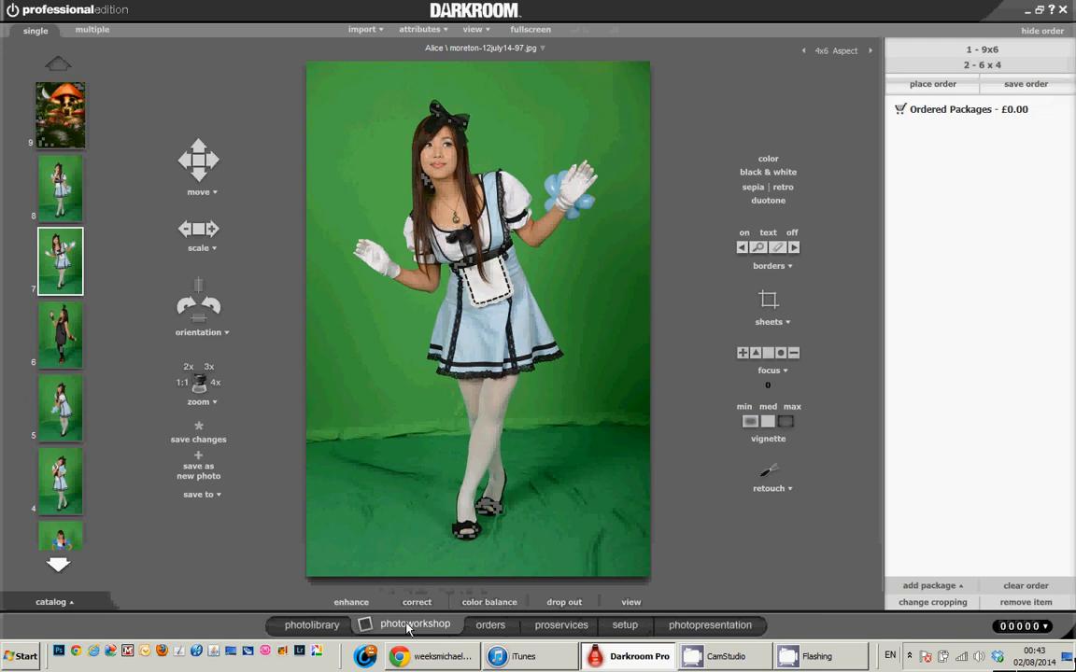
click(787, 268)
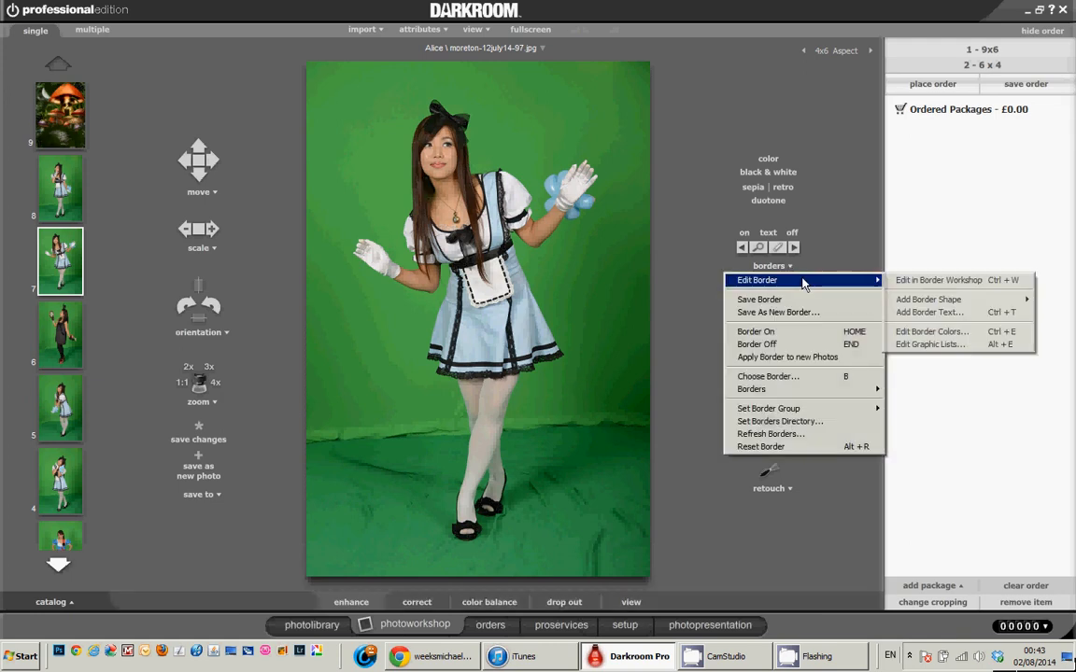
mouse_move(823, 391)
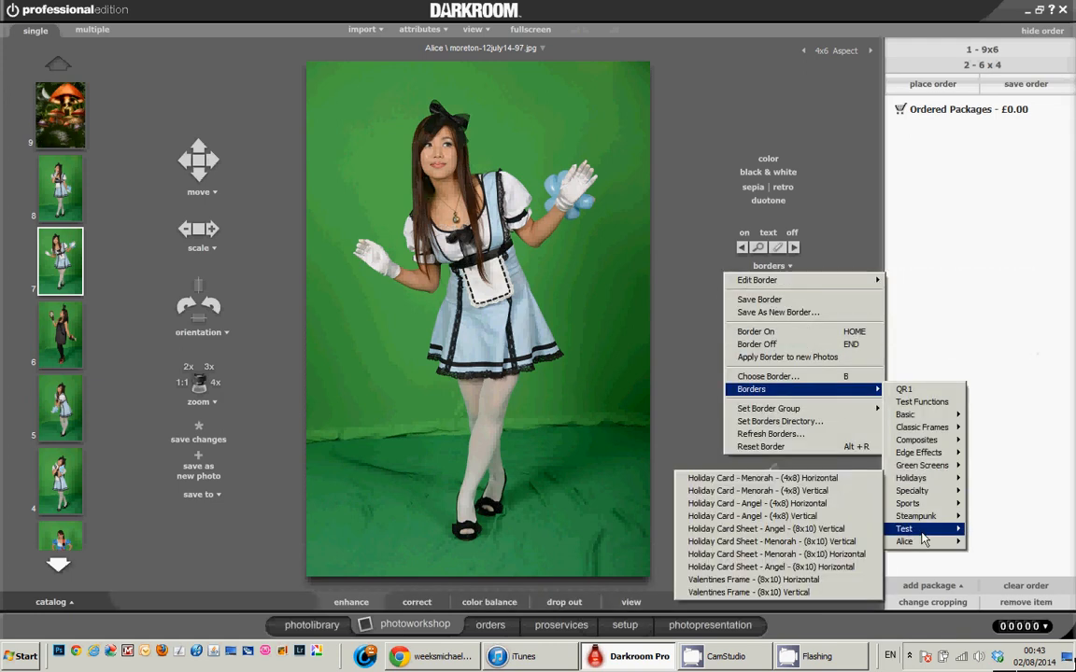
mouse_move(923, 547)
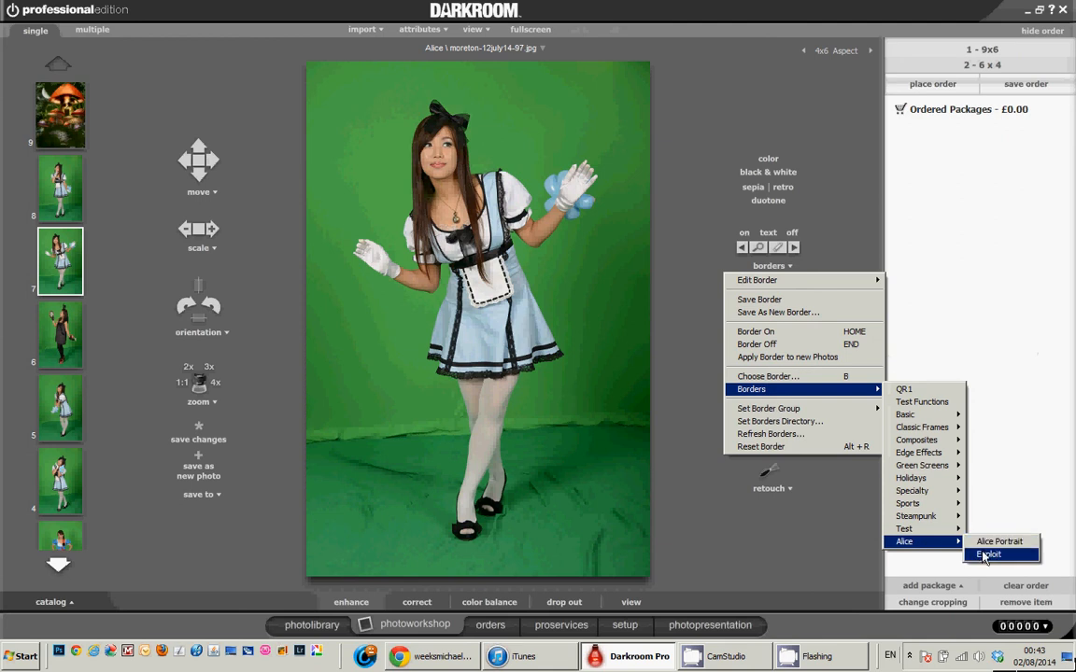
click(985, 555)
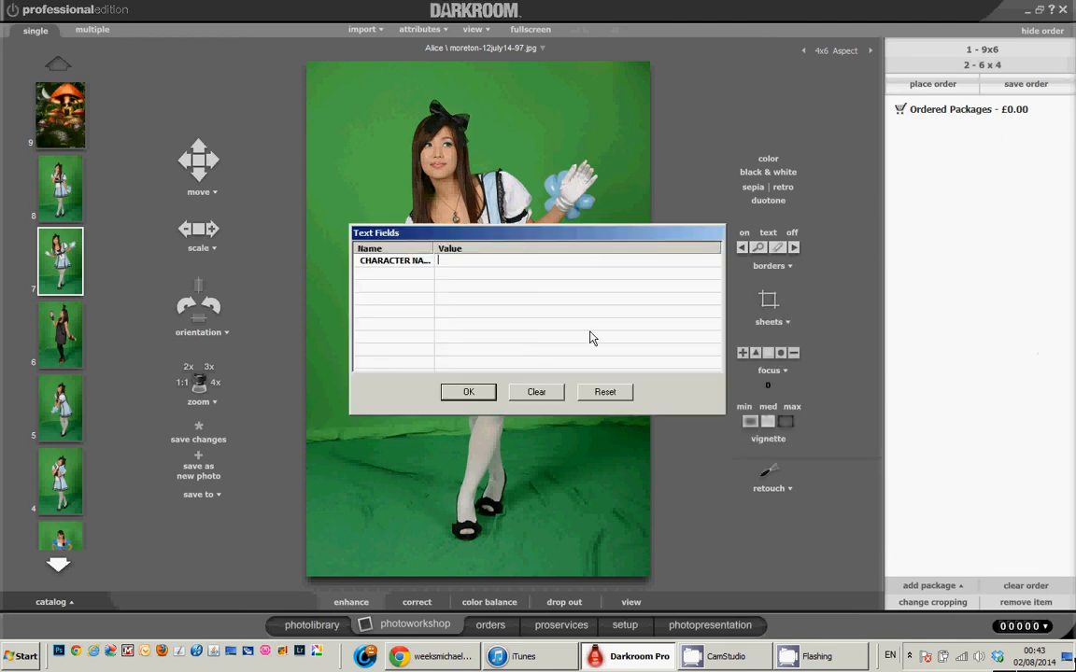
text(Alice)
click(491, 394)
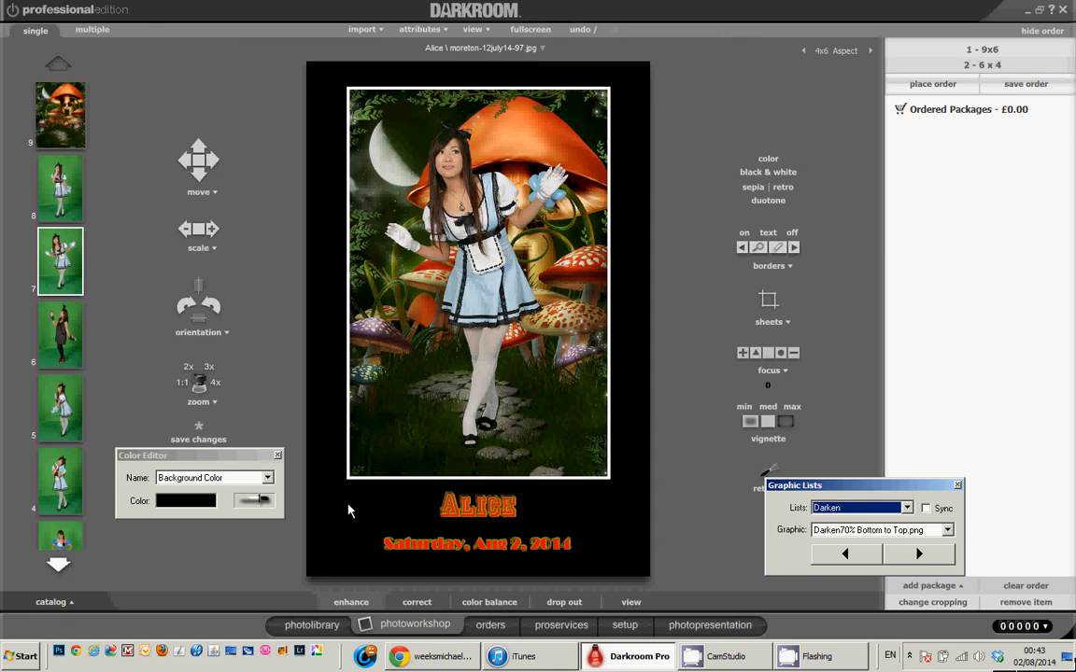
Step: Sample the background color from the light-blue dress and the background frame color from the orange mushroom cap
click(258, 501)
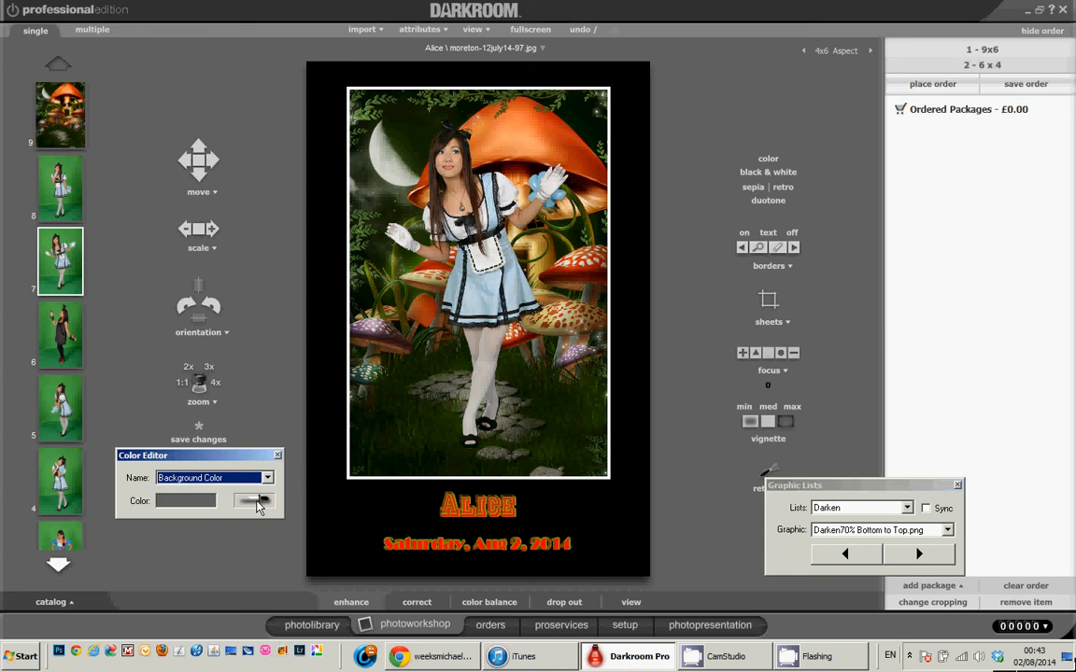
drag(258, 505, 475, 303)
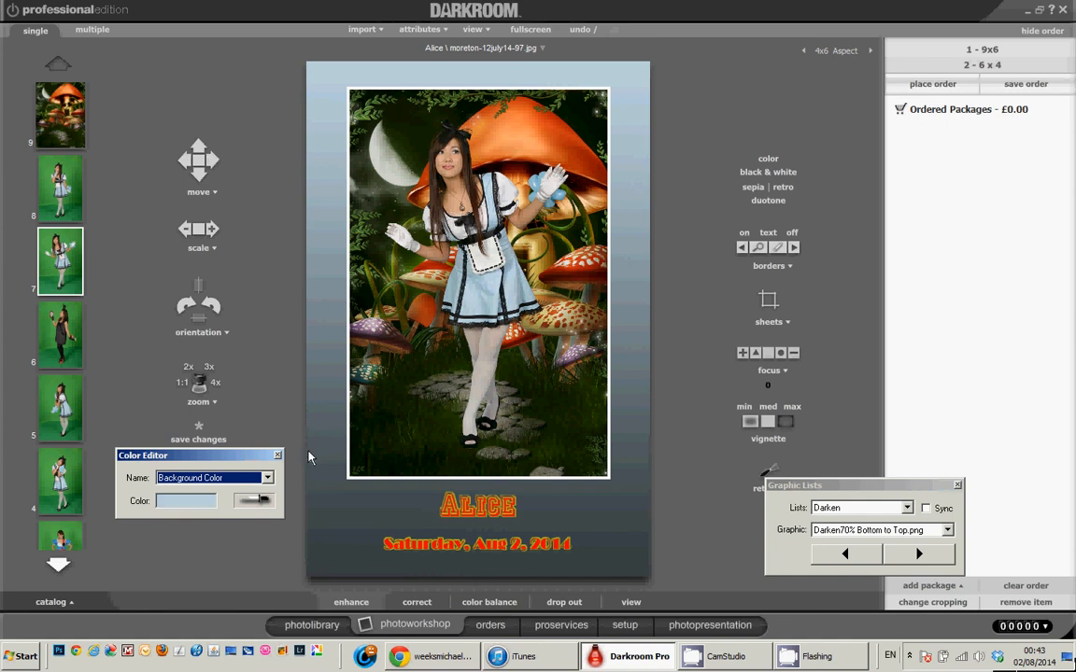
click(267, 479)
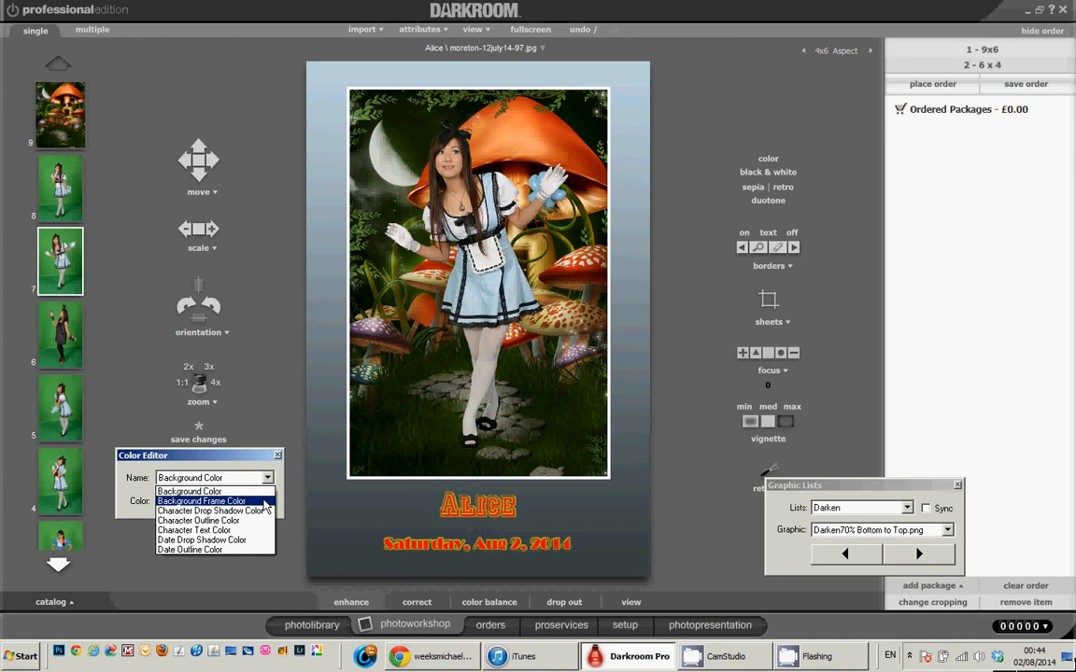
click(214, 501)
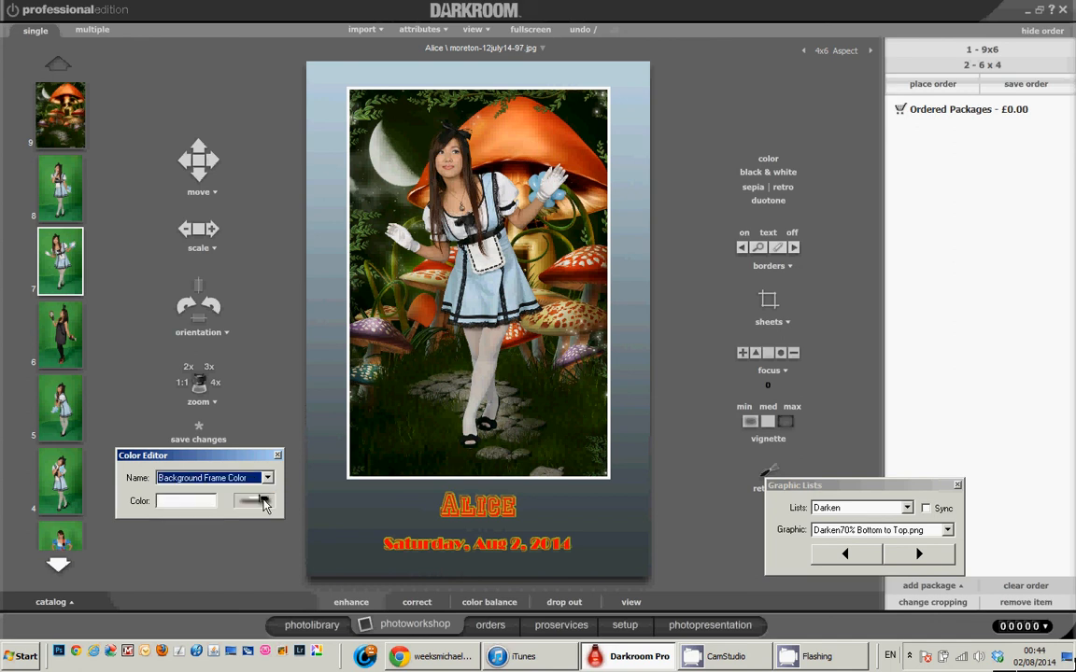
drag(264, 503, 531, 139)
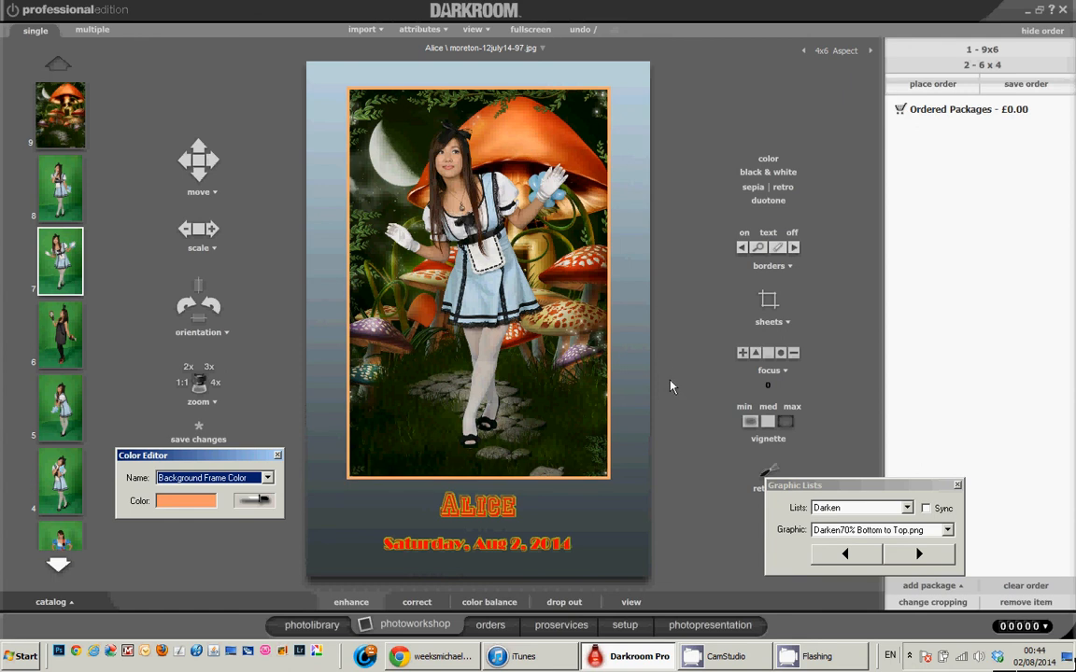
Step: Set the character text color to pure blue (red 0, green 0, blue 255)
click(267, 478)
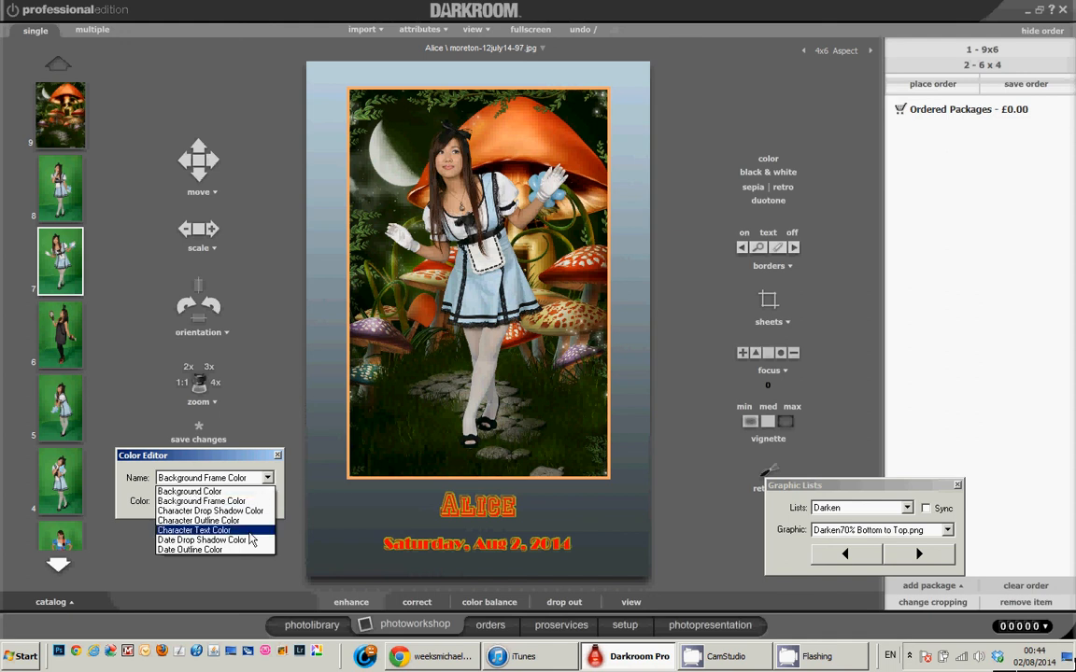
click(250, 530)
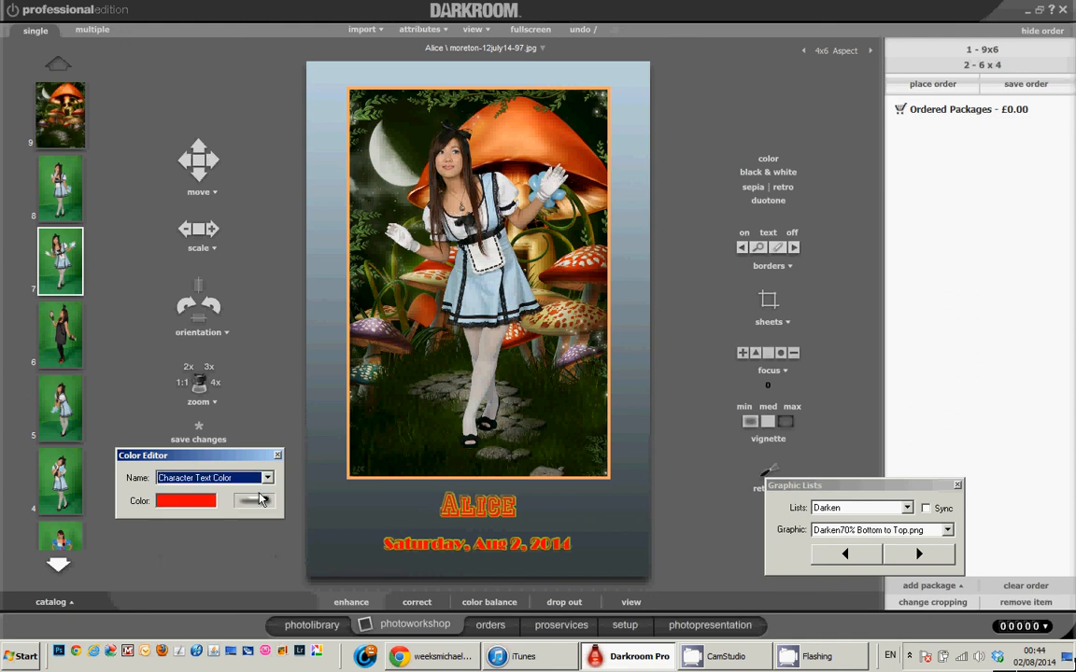
click(263, 503)
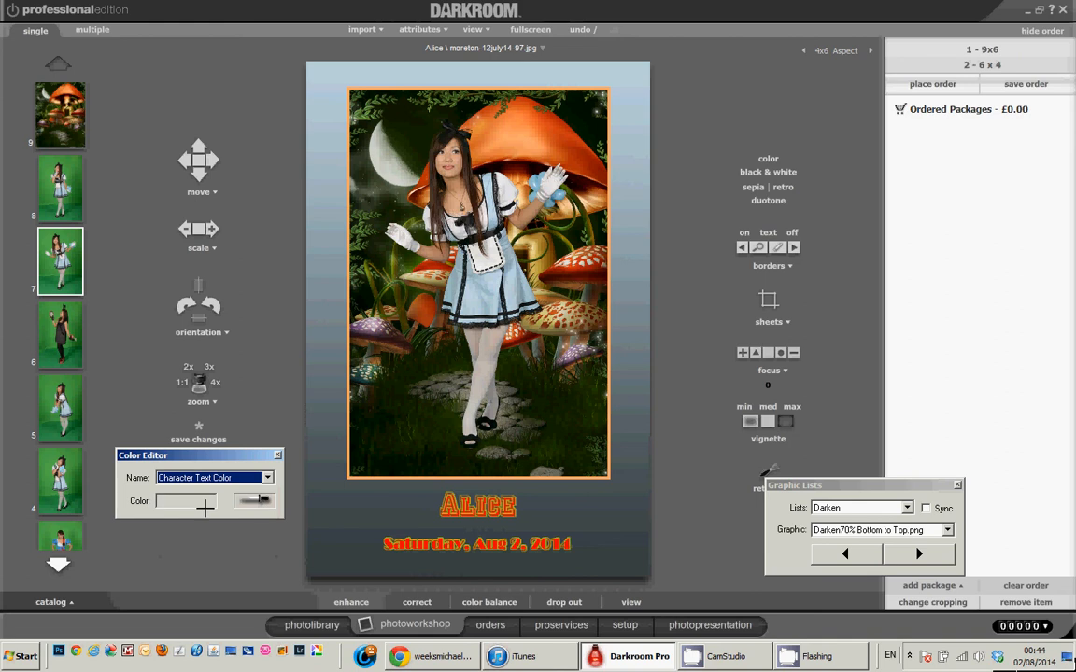
click(198, 502)
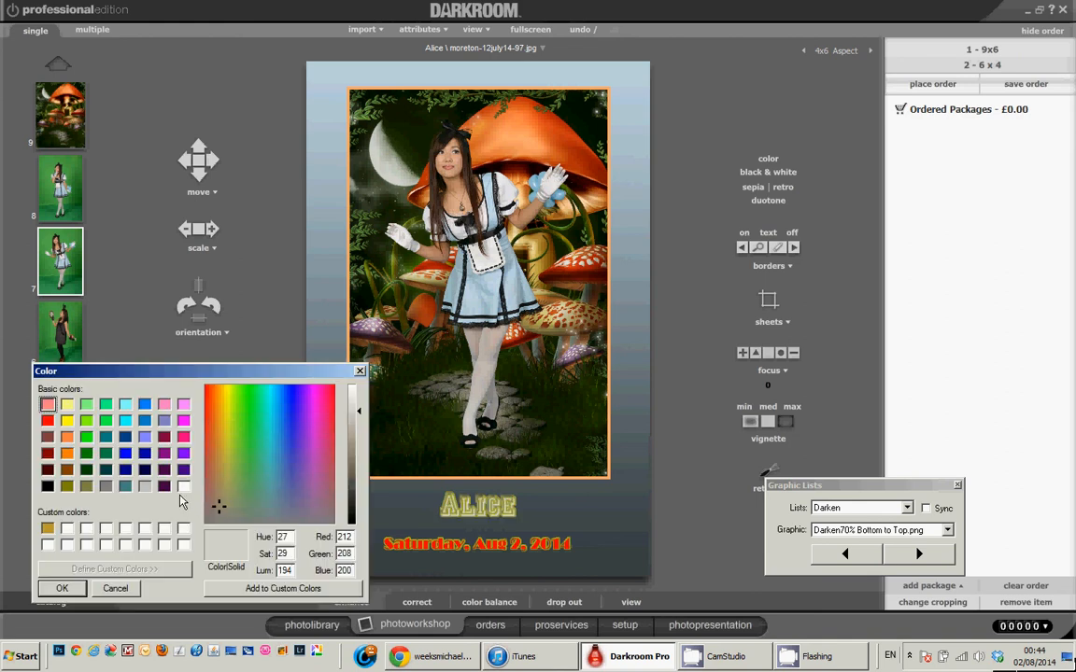
click(129, 452)
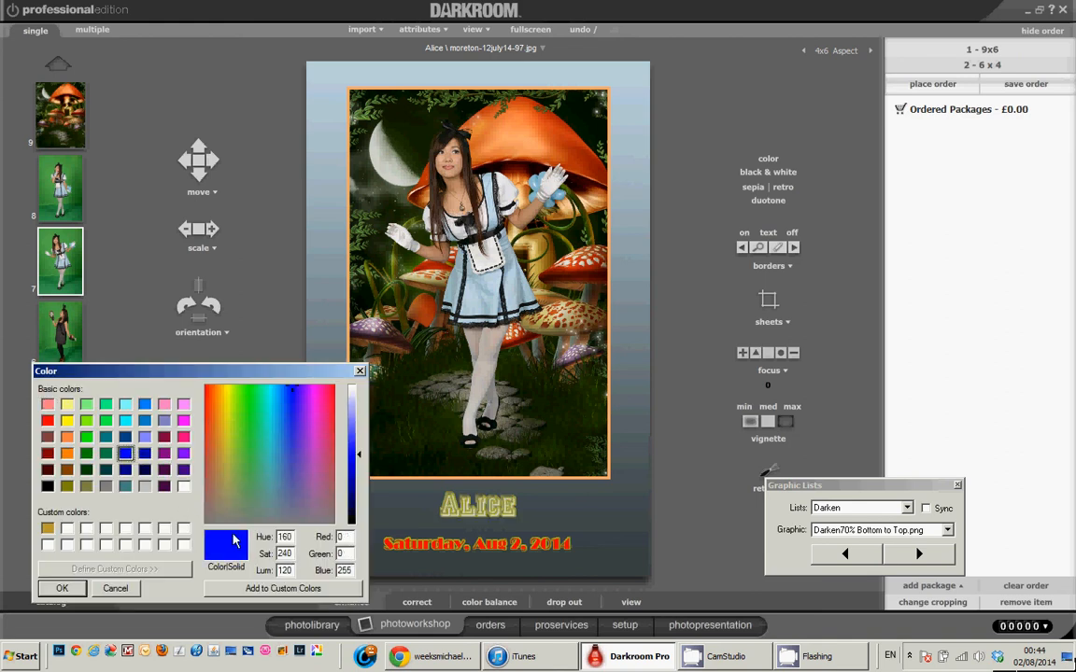
click(62, 588)
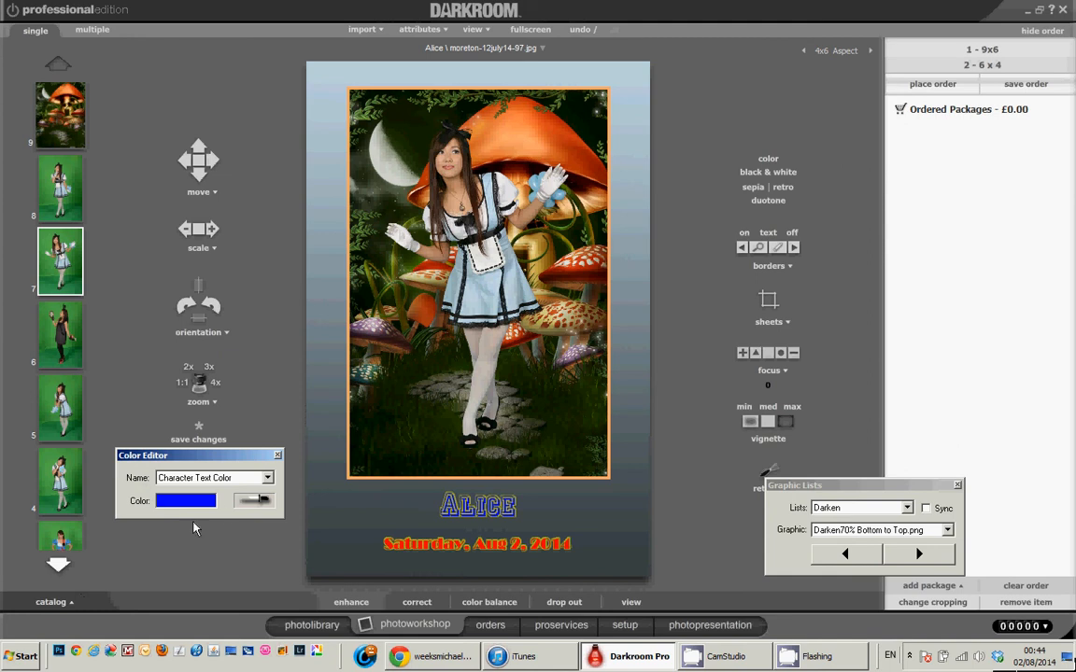
click(267, 478)
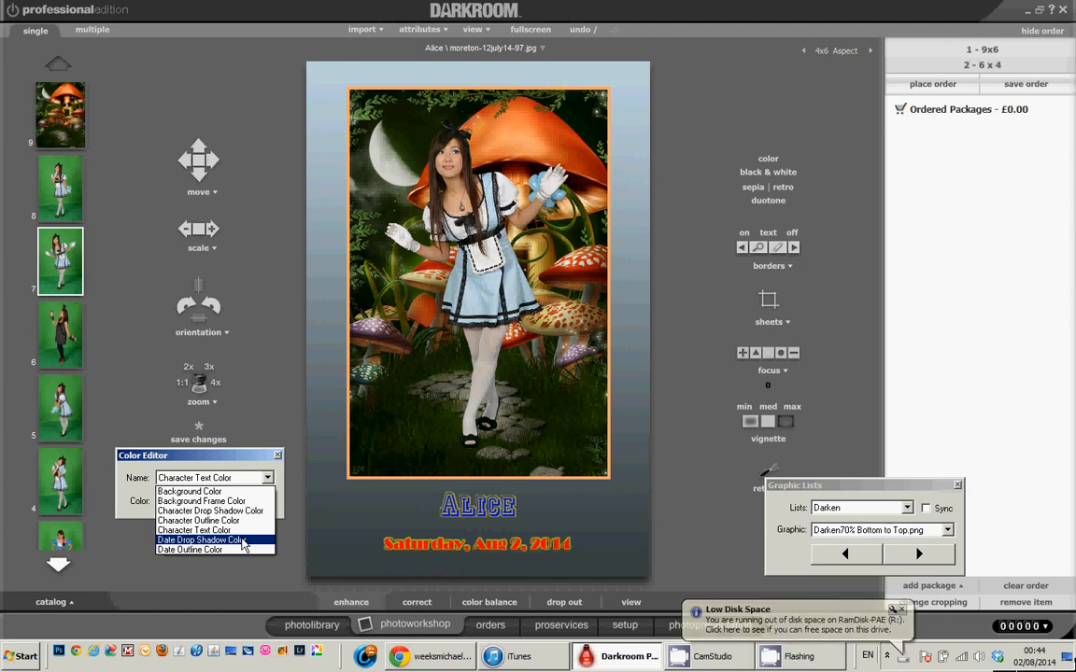
click(260, 484)
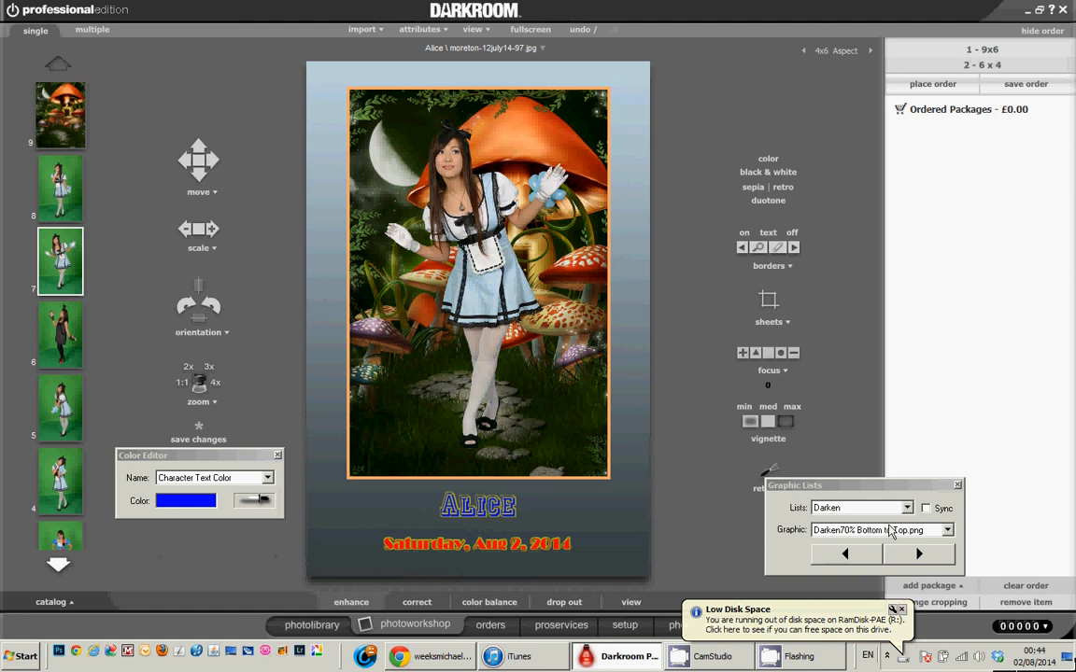
Step: Step through the Darken list's gradient graphics, and choose NOT Darken.png for the border
click(906, 556)
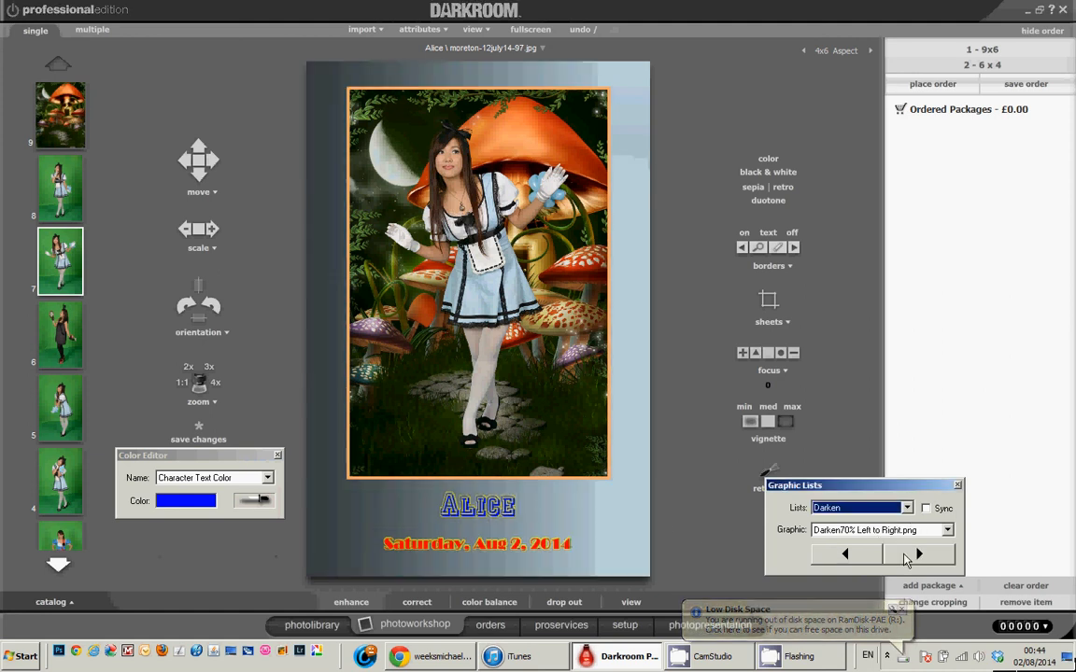
click(906, 557)
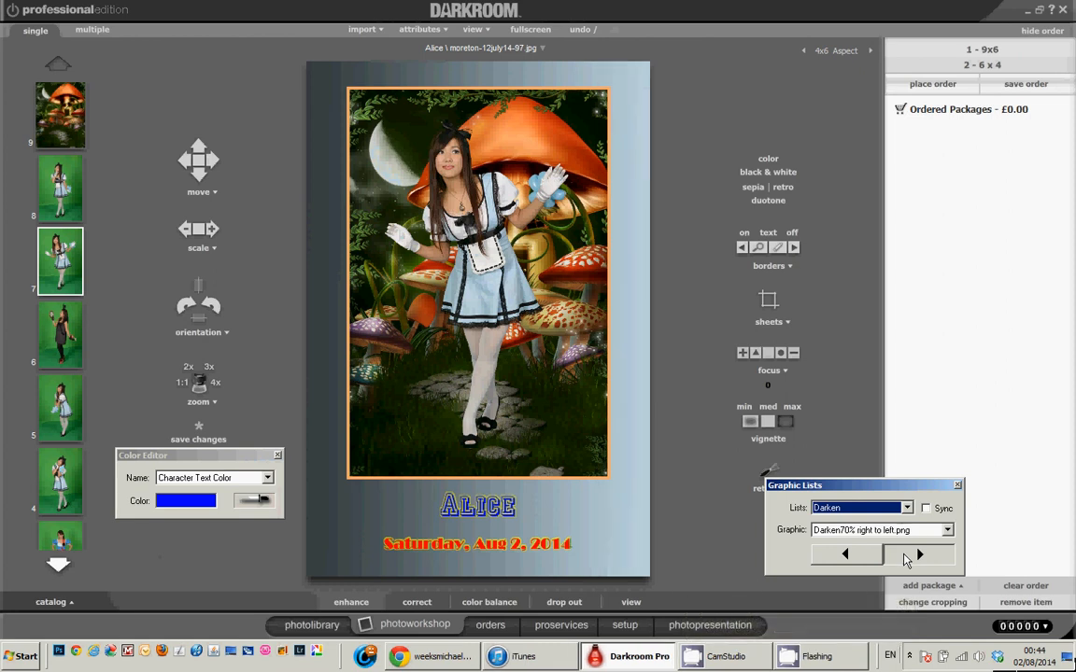
click(906, 556)
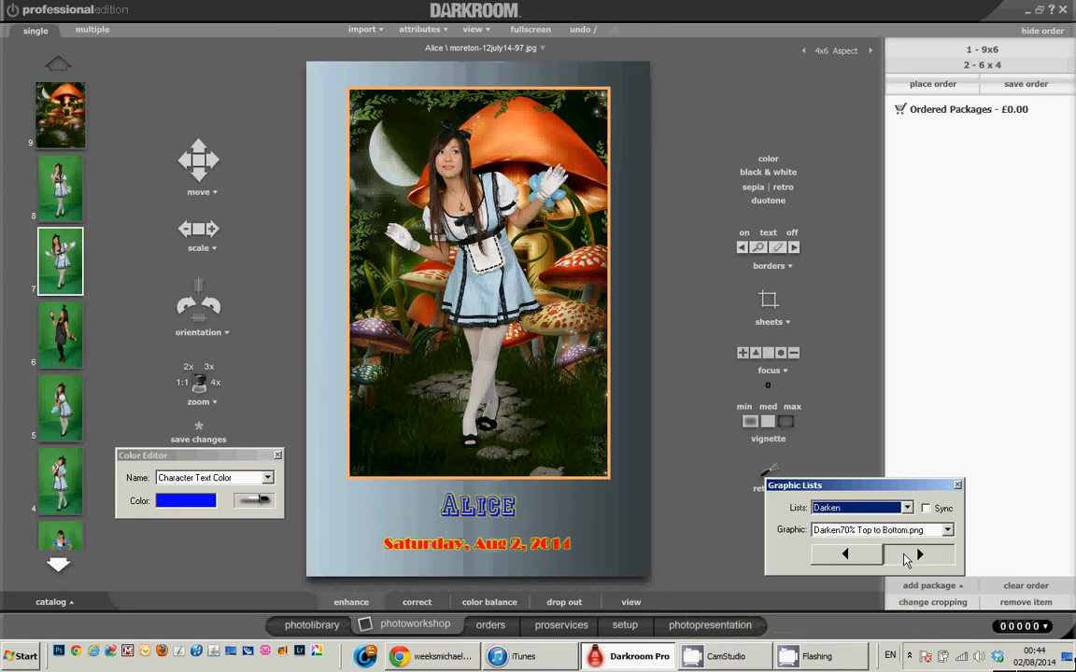
click(906, 557)
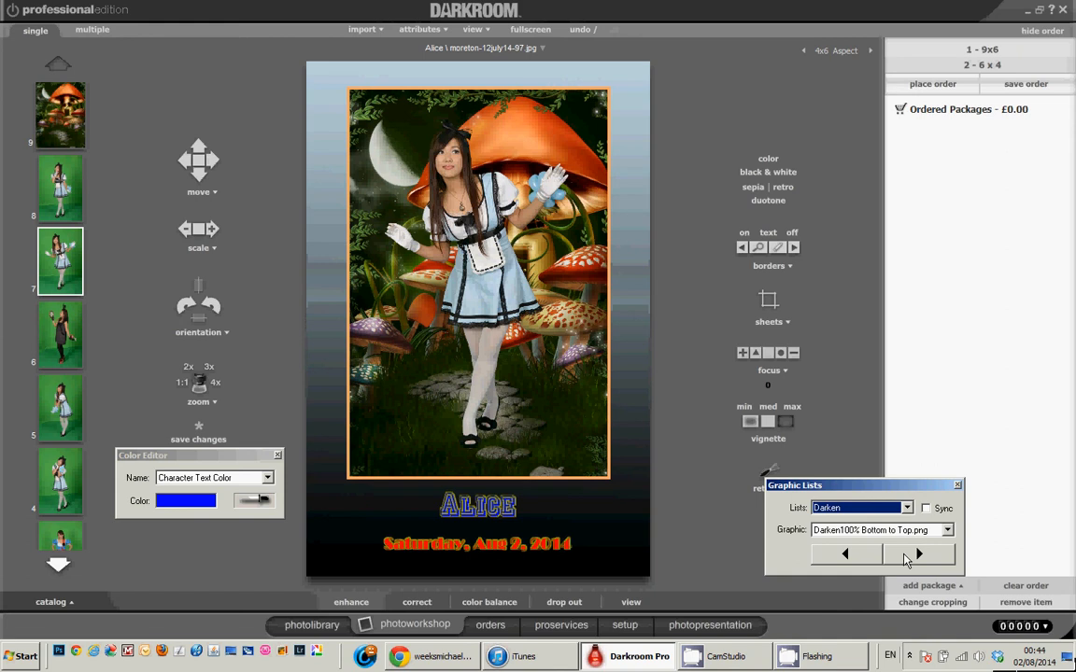
click(946, 531)
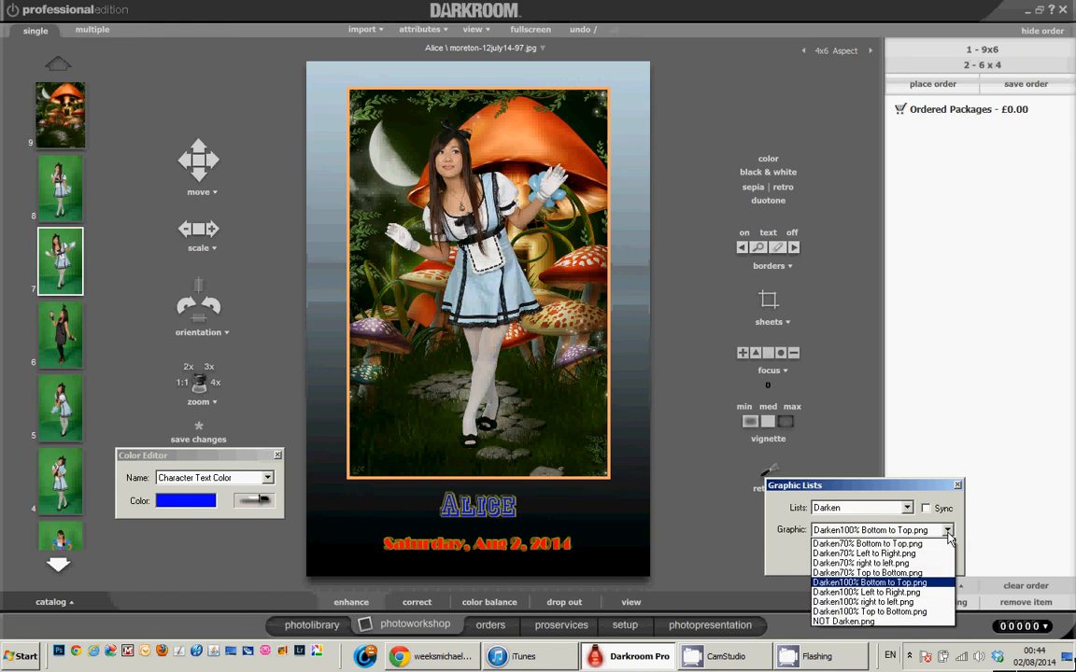
click(885, 627)
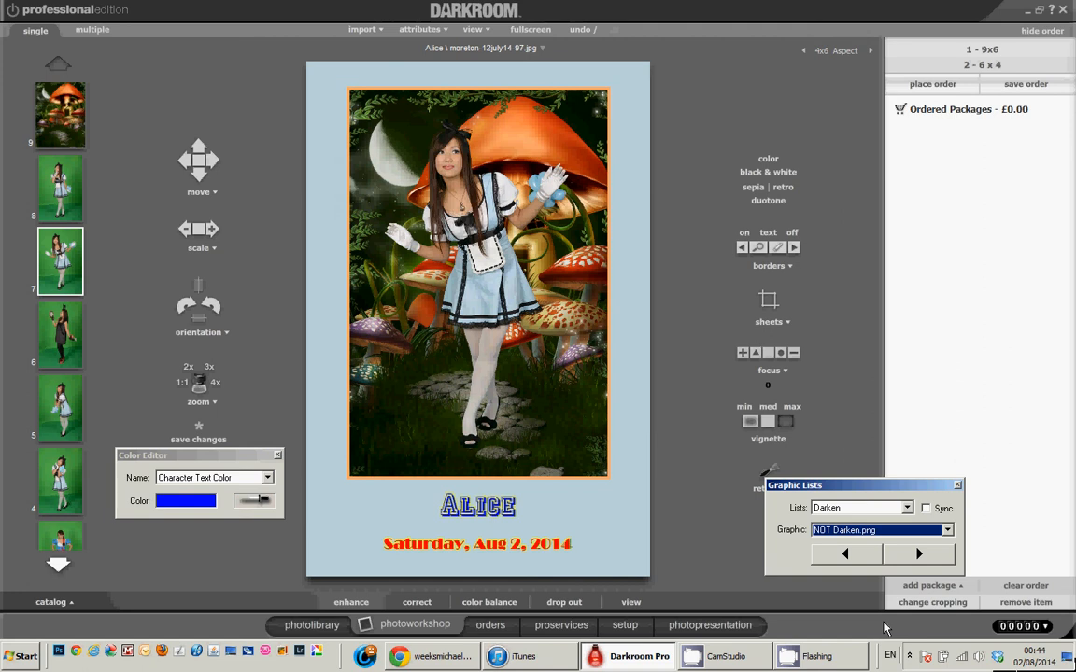
Step: Switch to the Star graphic list and advance through its graphics to Star2-50%.png
click(905, 509)
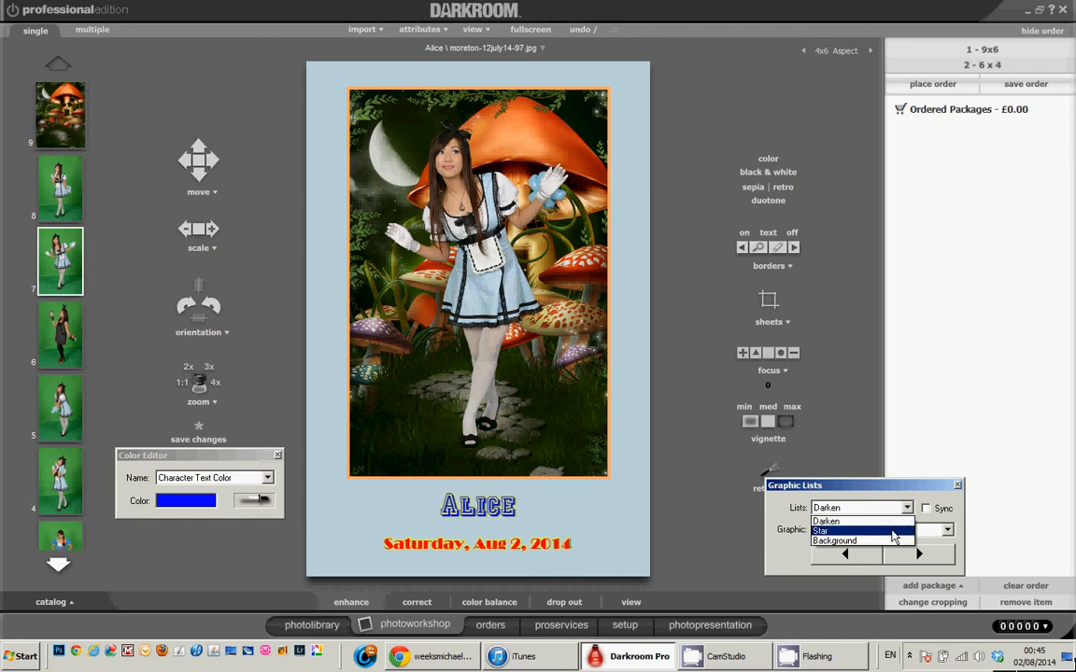
click(892, 532)
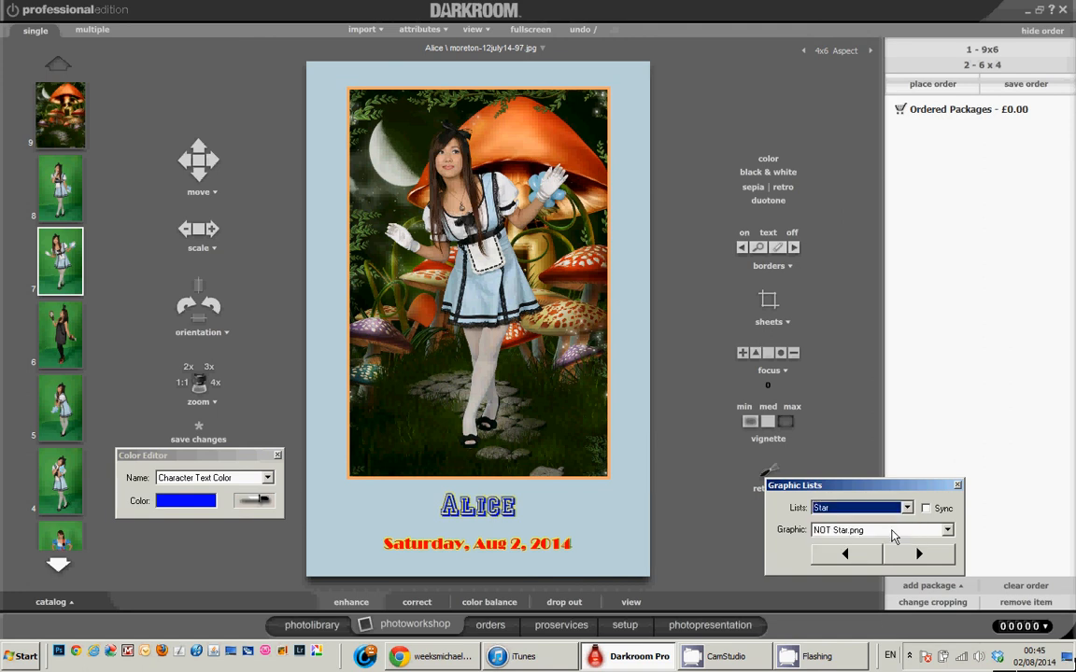
click(914, 553)
click(916, 556)
click(915, 555)
click(916, 555)
Step: Set the border's background color to dark blue (red 0, green 0, blue 160)
click(267, 478)
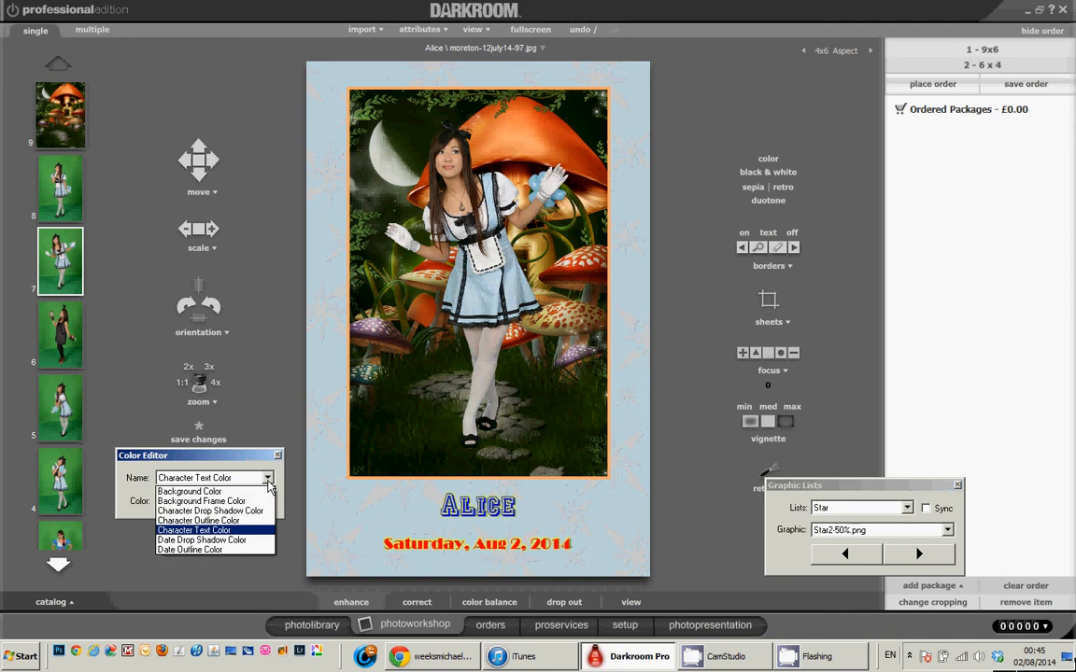
click(196, 491)
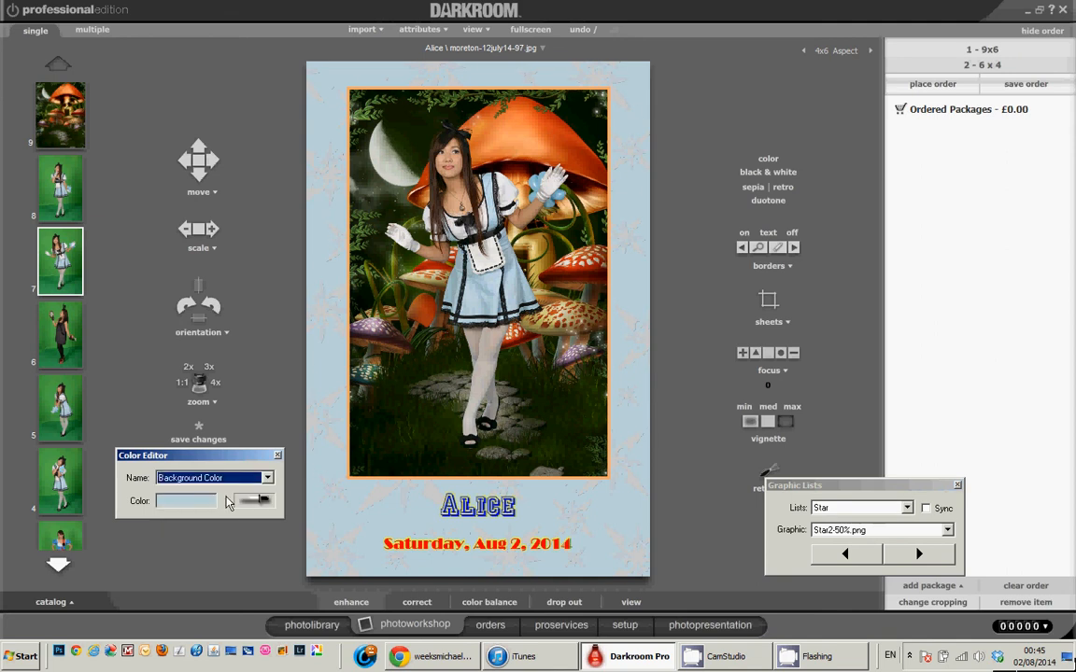
click(203, 505)
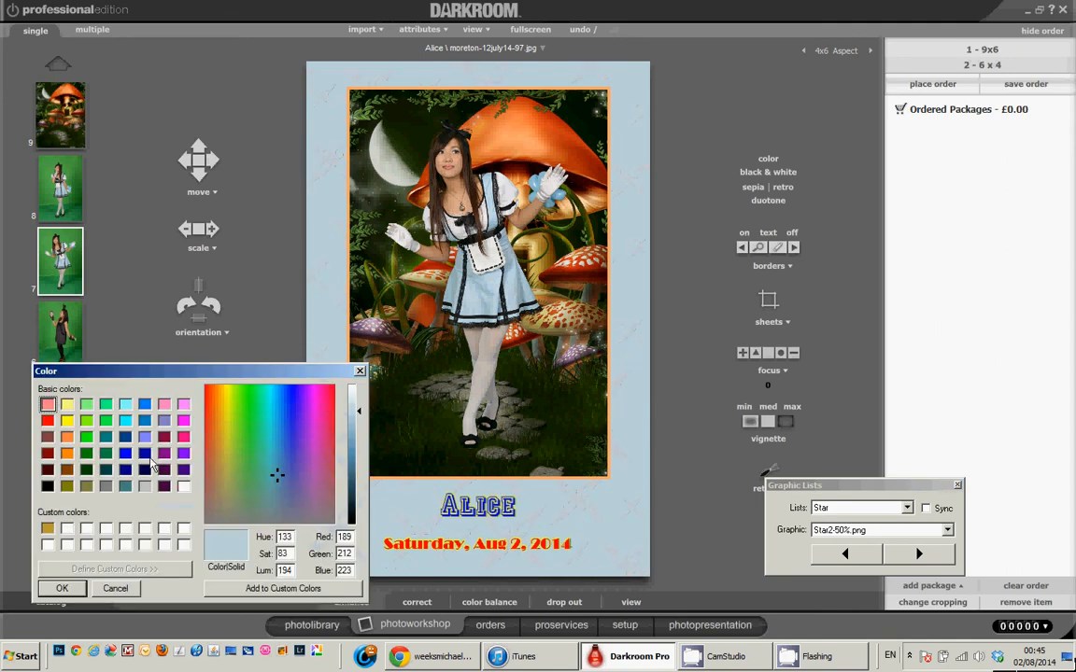
click(146, 454)
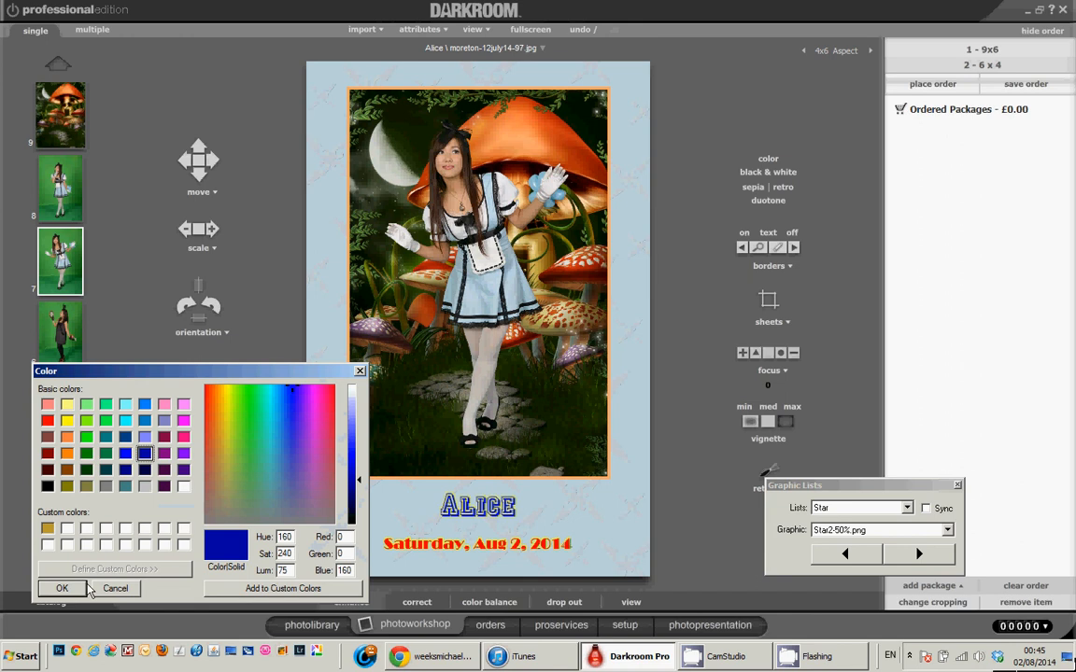
click(62, 588)
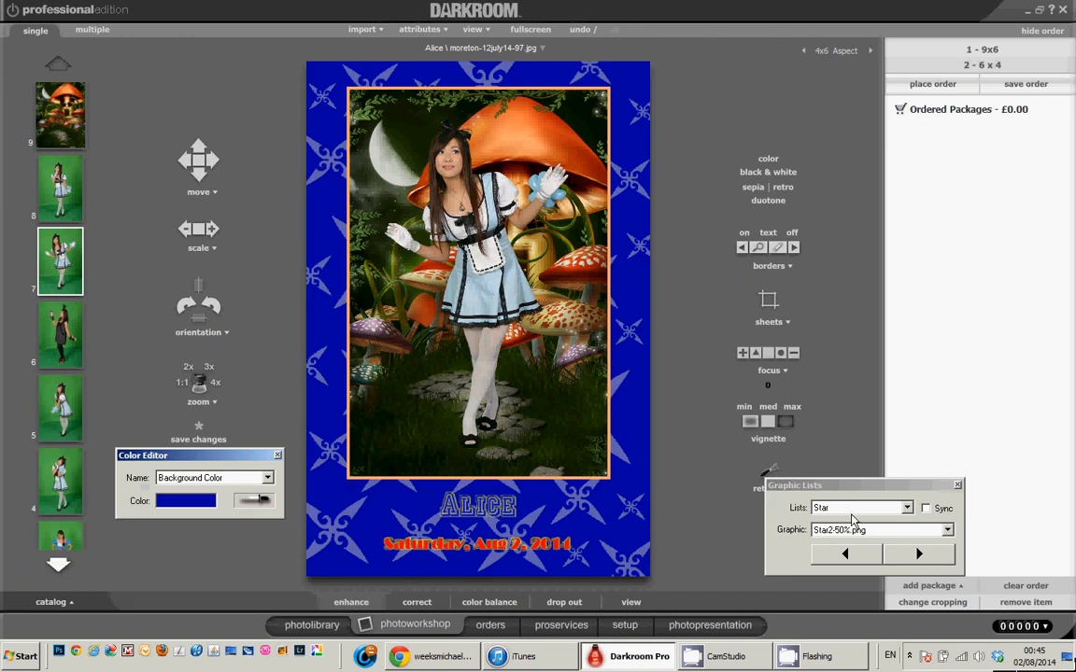
Step: Advance through the Star list's graphics to Star1-70%.png for the border
click(933, 559)
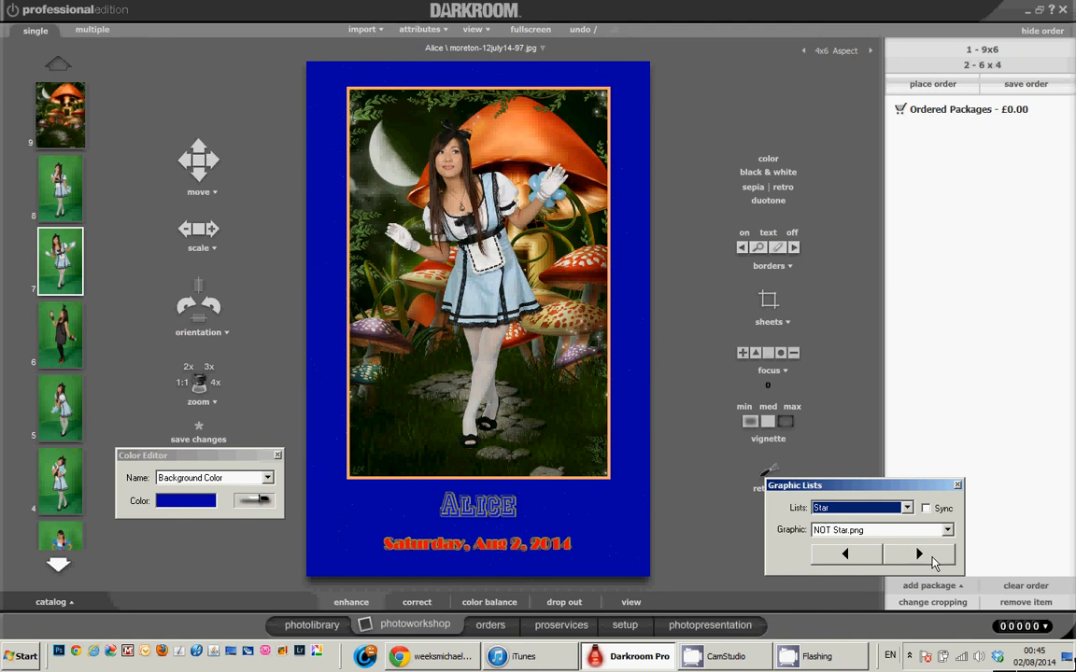
click(919, 554)
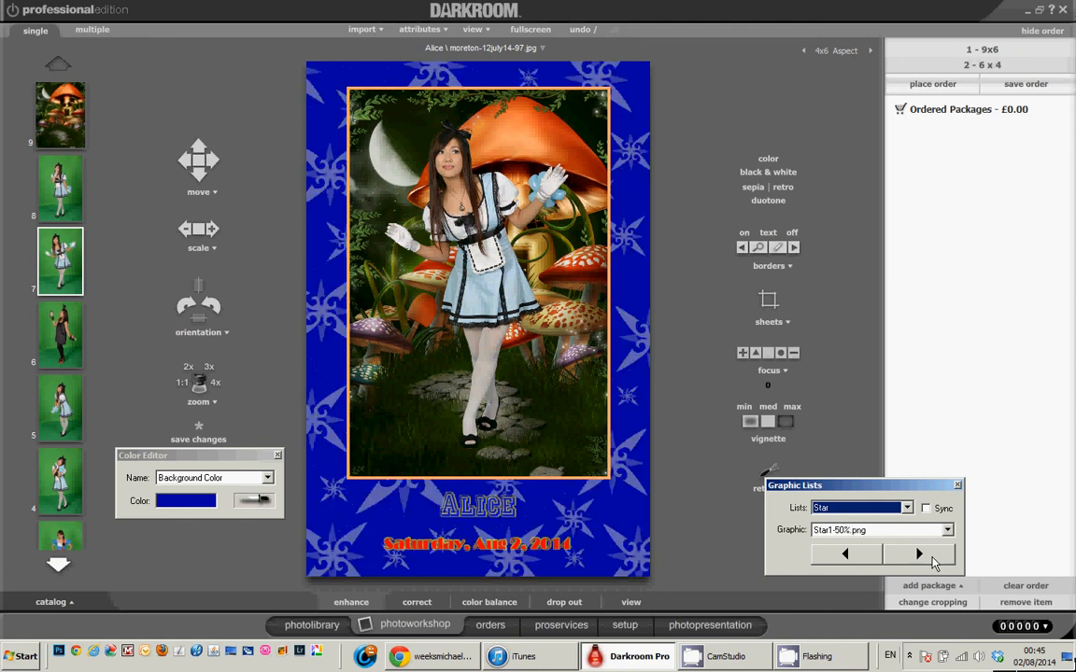
click(933, 561)
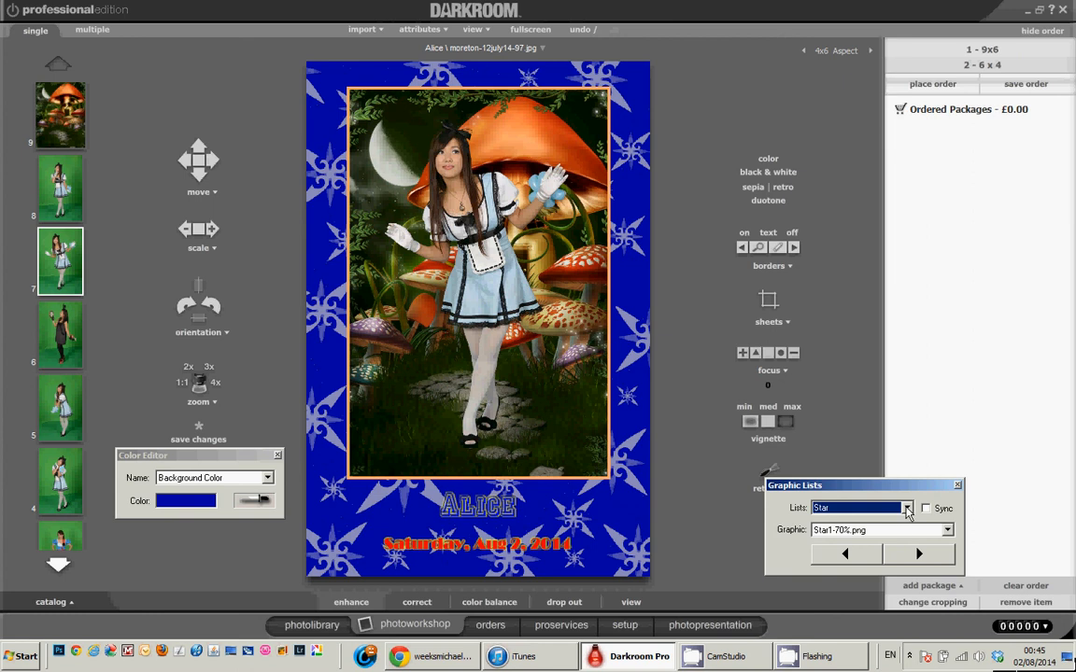
Step: Switch to the Background graphic list and advance through its images to 05.jpg
click(904, 508)
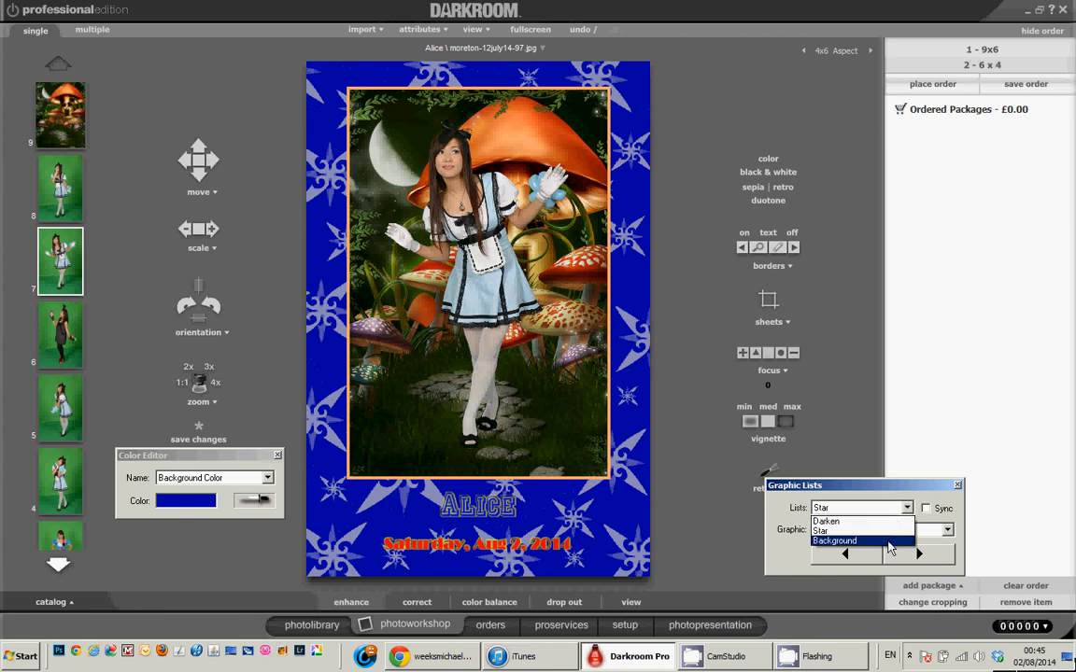
click(878, 540)
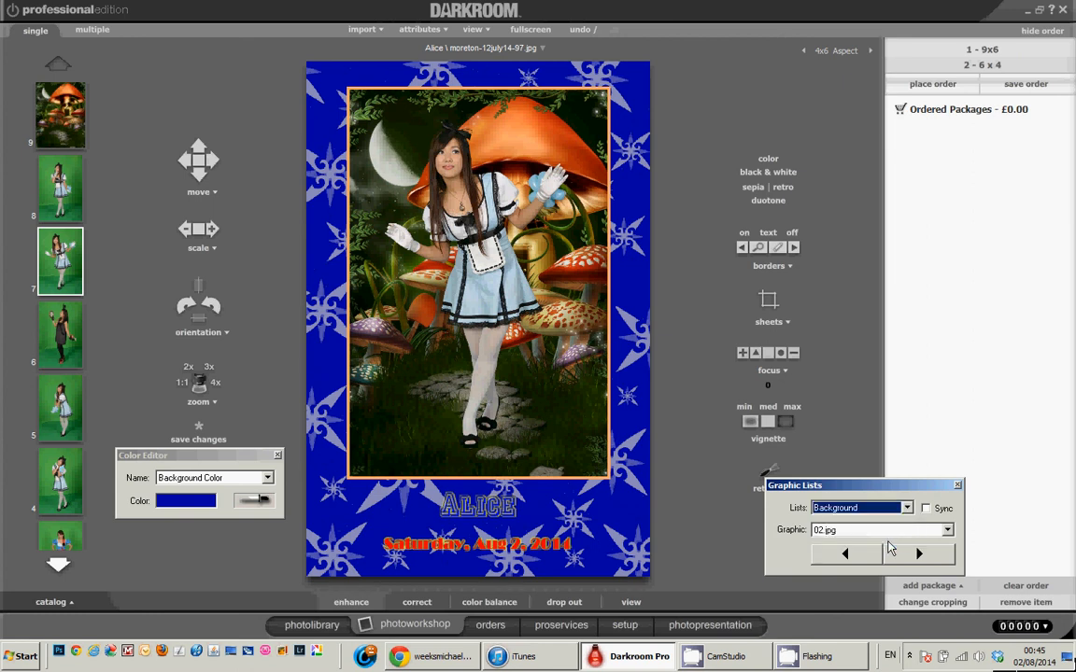
click(904, 560)
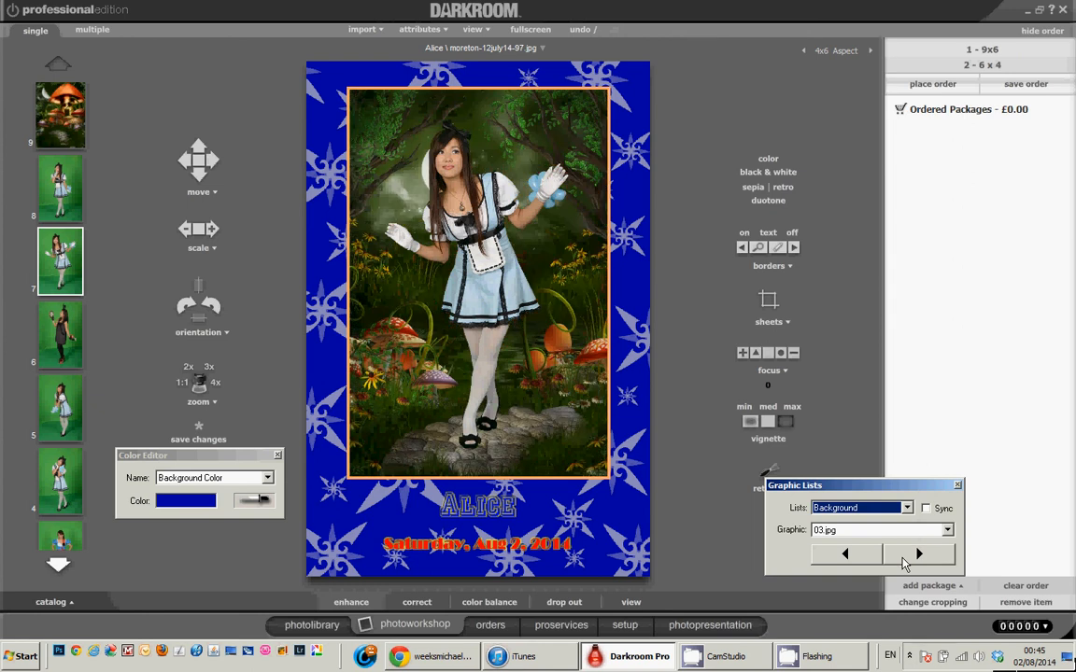
click(904, 560)
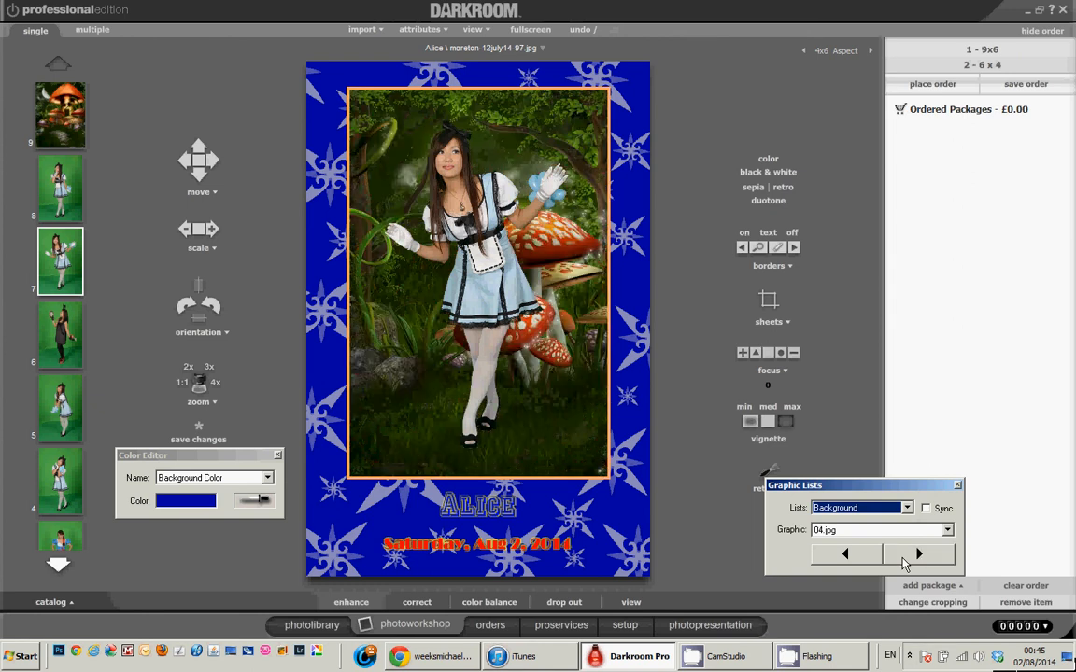
click(904, 560)
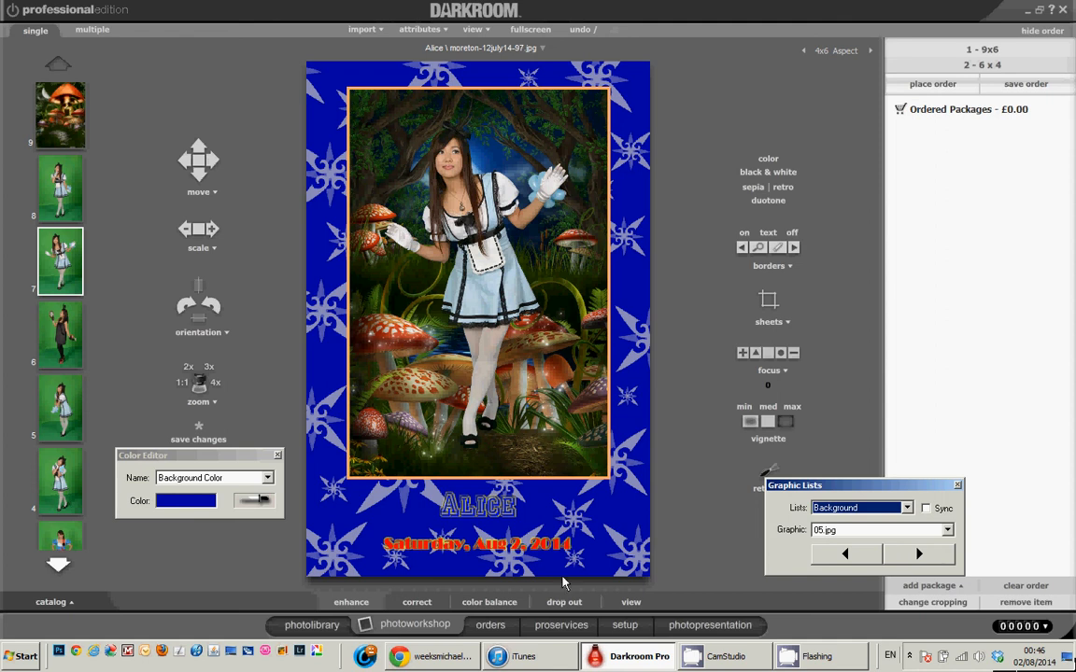
click(719, 656)
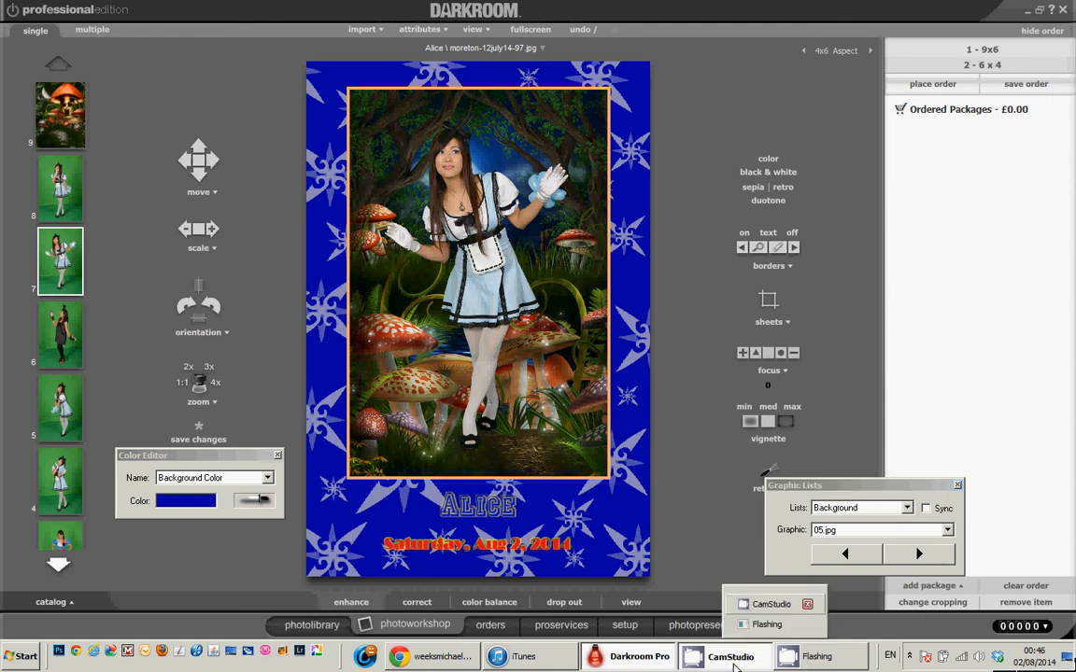